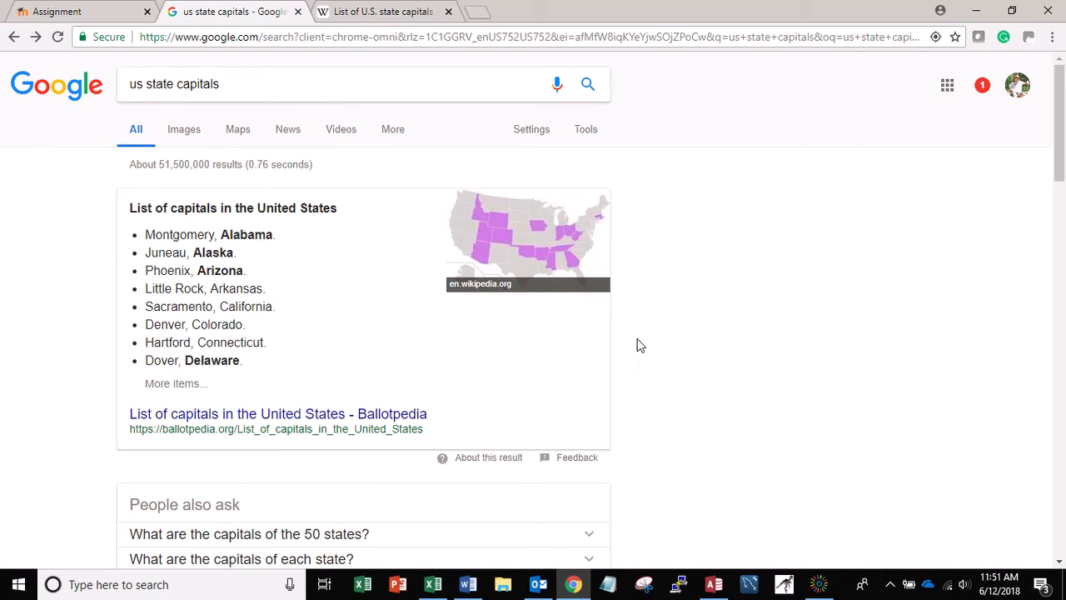
- Open the Simple English Wikipedia list of U.S. state capitals from the search results and copy the entire state capitals table
scroll(1059, 164, "down", 4)
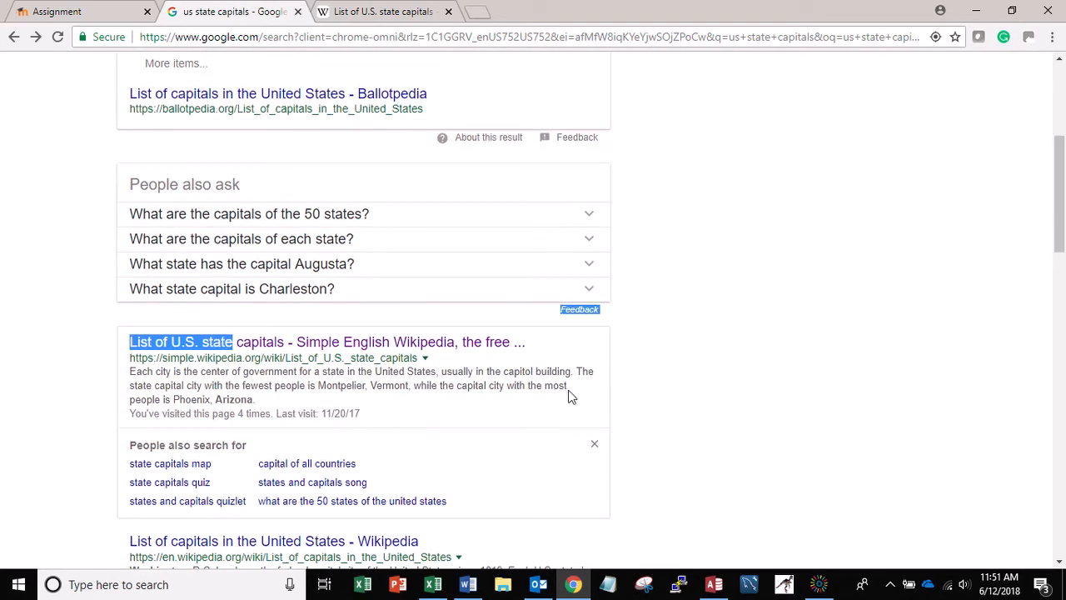
left_click(274, 345)
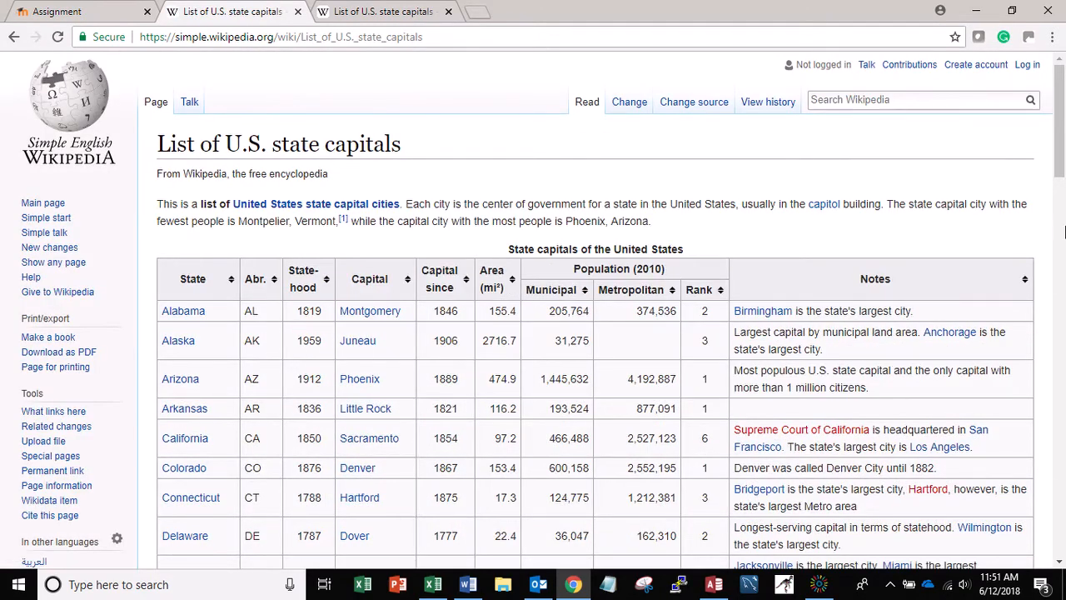
mouse_move(1062, 160)
left_mouse_down()
mouse_move(1062, 525)
mouse_move(1063, 171)
left_mouse_up()
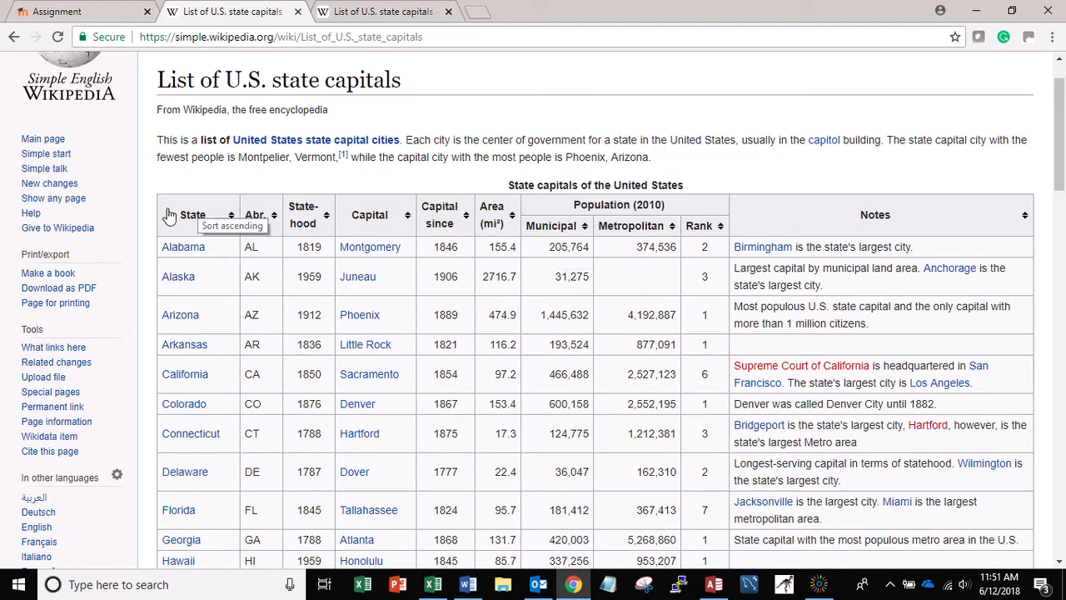
left_click_drag(153, 201, 772, 493)
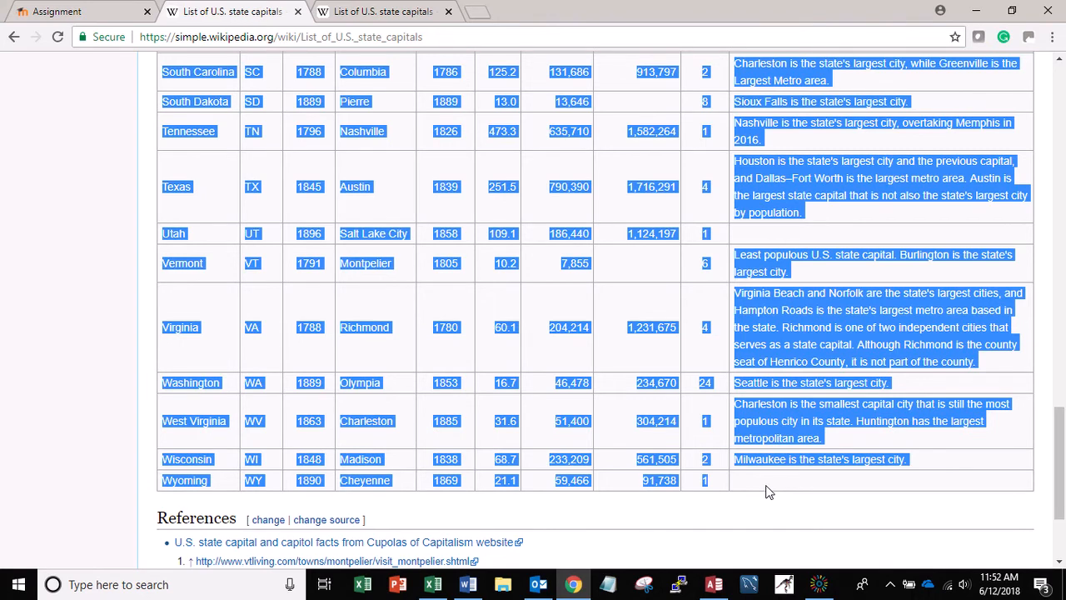
- Switch to the blank Excel workbook and paste the copied table at A1, matching destination formatting
left_click(432, 585)
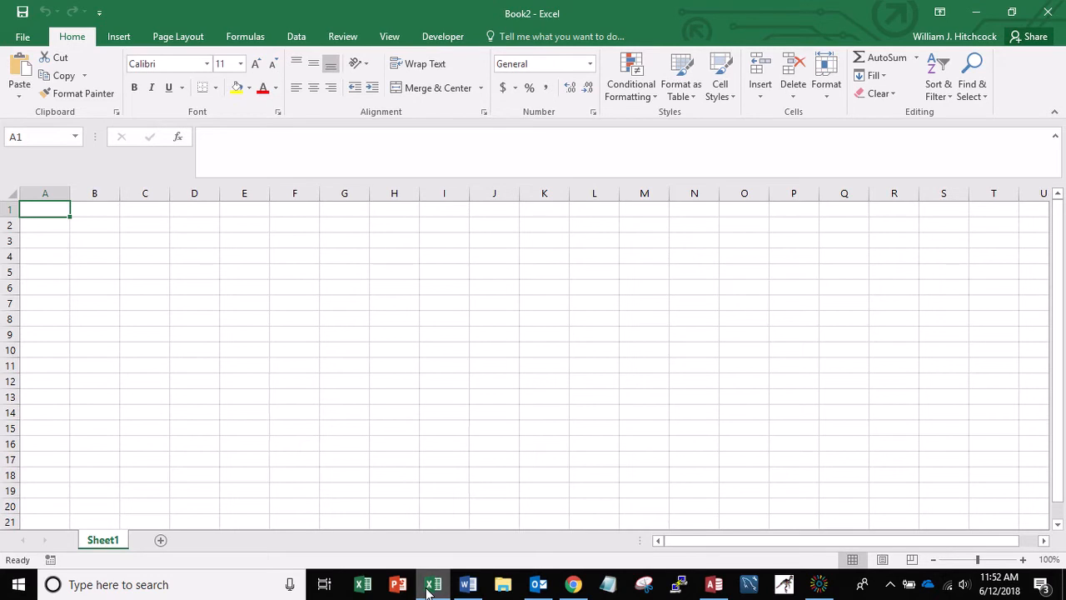
left_click(20, 99)
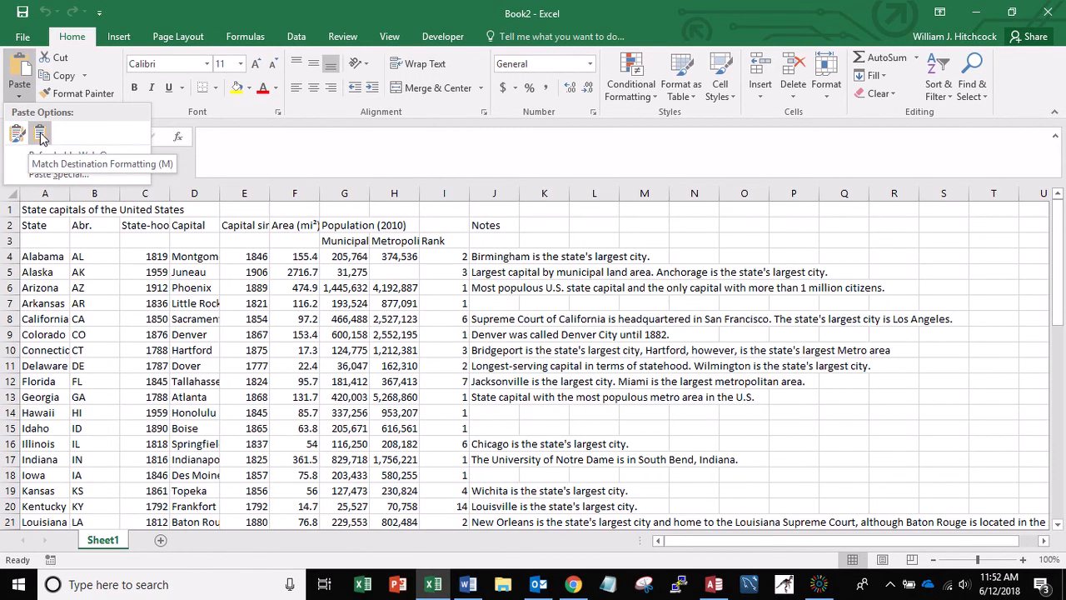
left_click(40, 133)
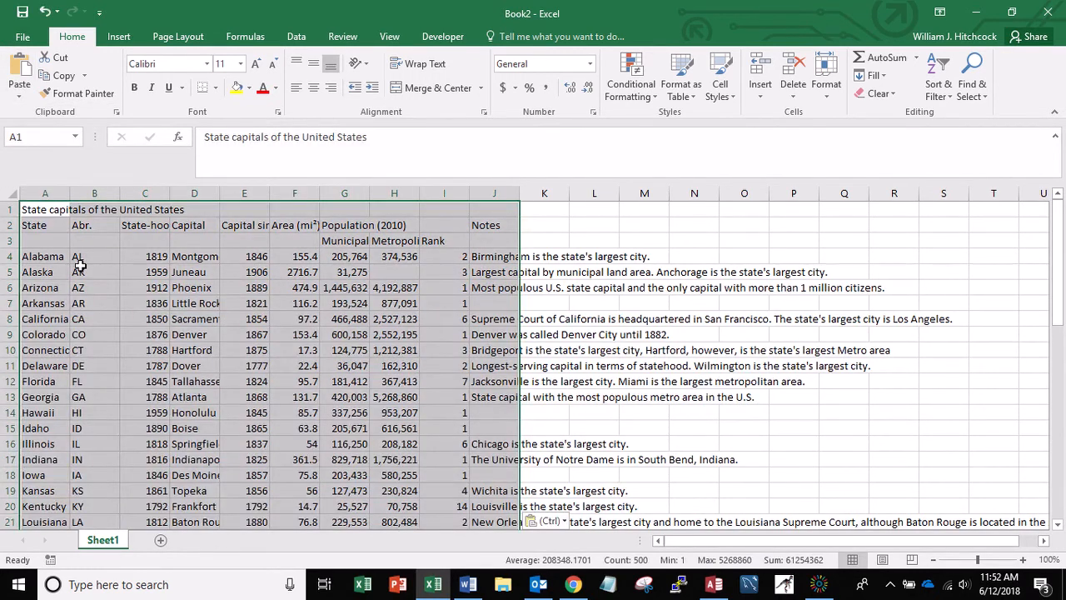
- Examine the pasted state rows in column A, starting from the blank cell under the State heading
left_click(59, 242)
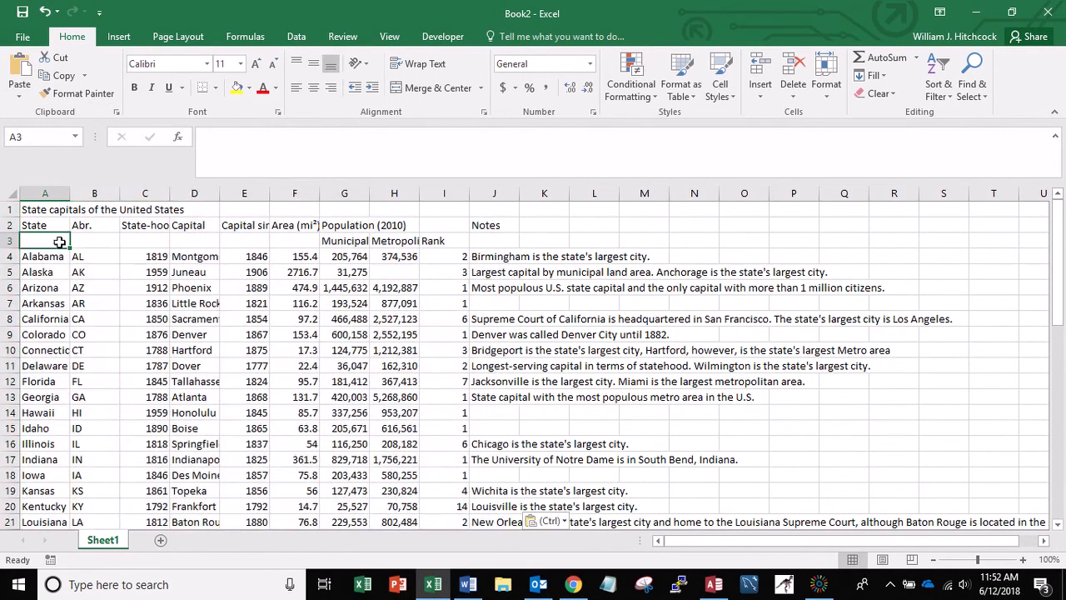
key("Down")
key("Down")
key("Down")
key("Down")
key("Down")
key("Down")
key("Down")
key("Down")
key("Down")
key("Up")
key("Up")
key("Up")
key("Up")
key("Up")
key("Up")
key("Up")
key("Up")
key("Up")
- Start saving the workbook under a new name and browse to the Homework_Lectures folder inside CIT110_Basics
left_click(24, 37)
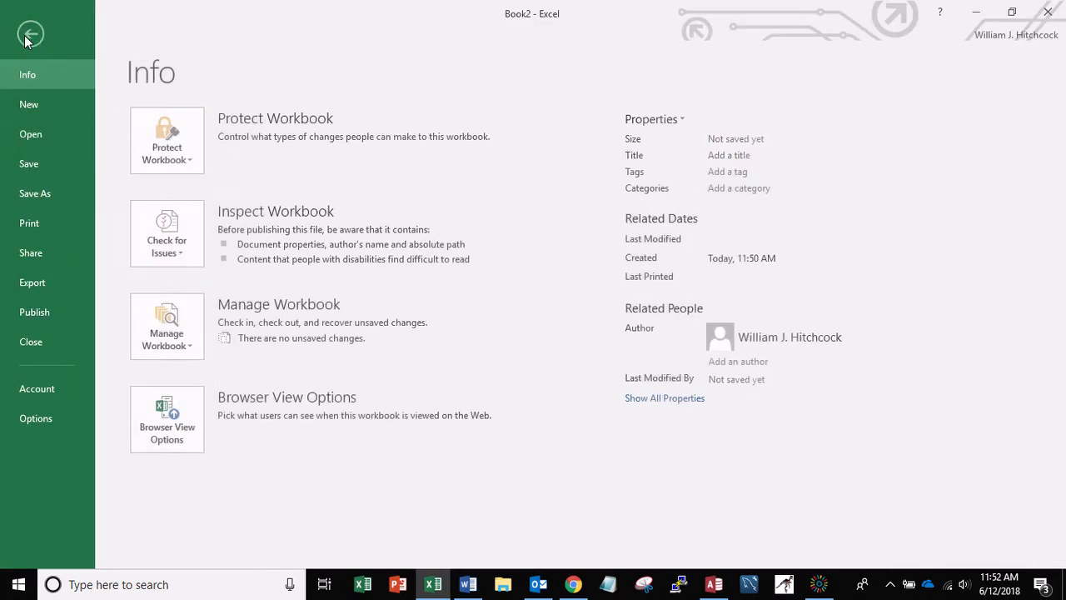
left_click(38, 193)
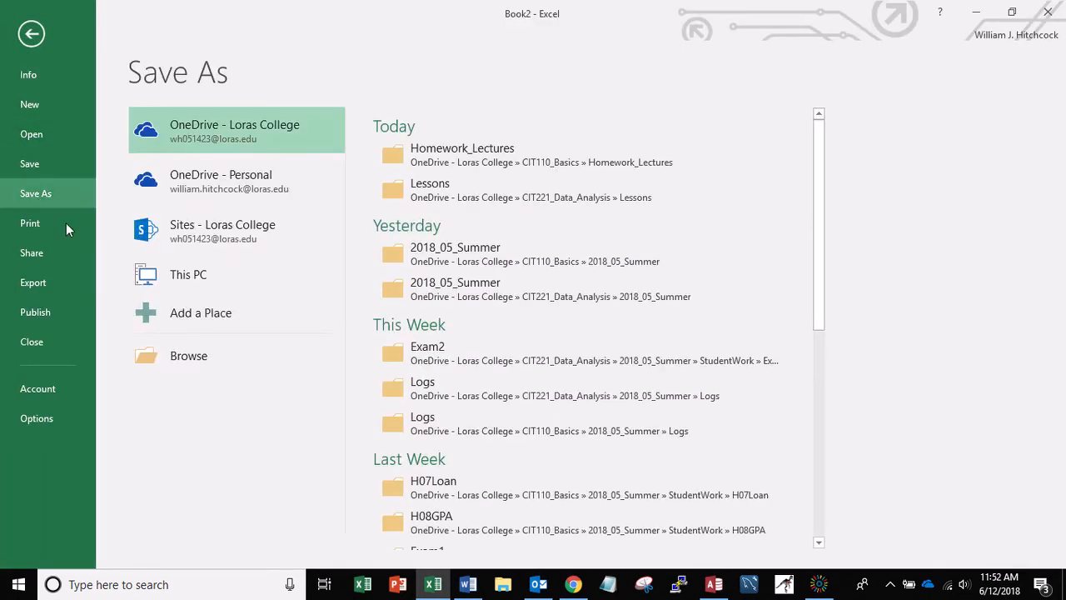
left_click(194, 366)
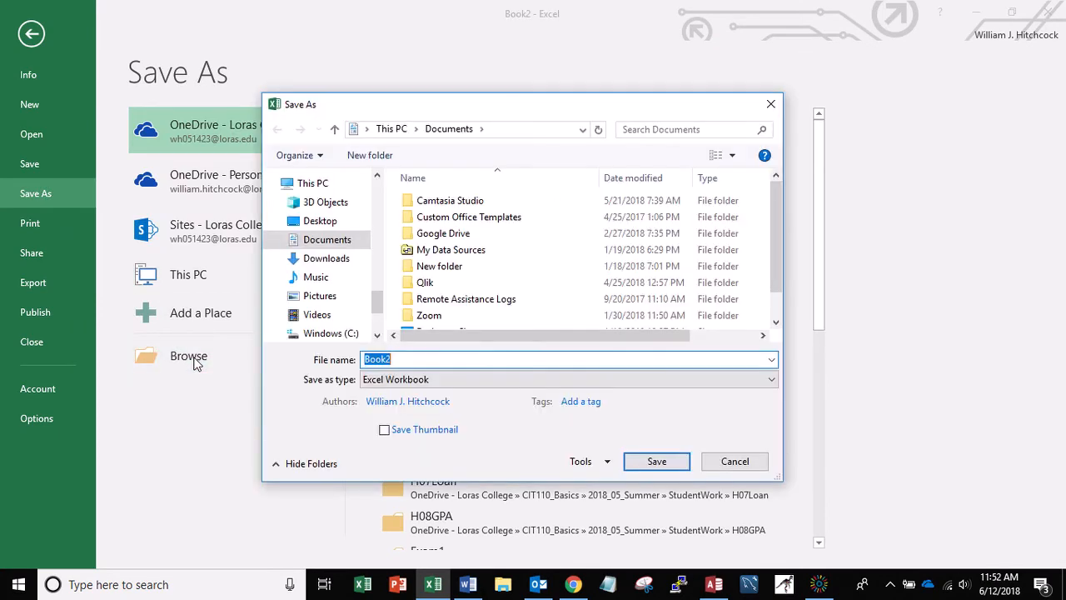
scroll(380, 217, "up", 3)
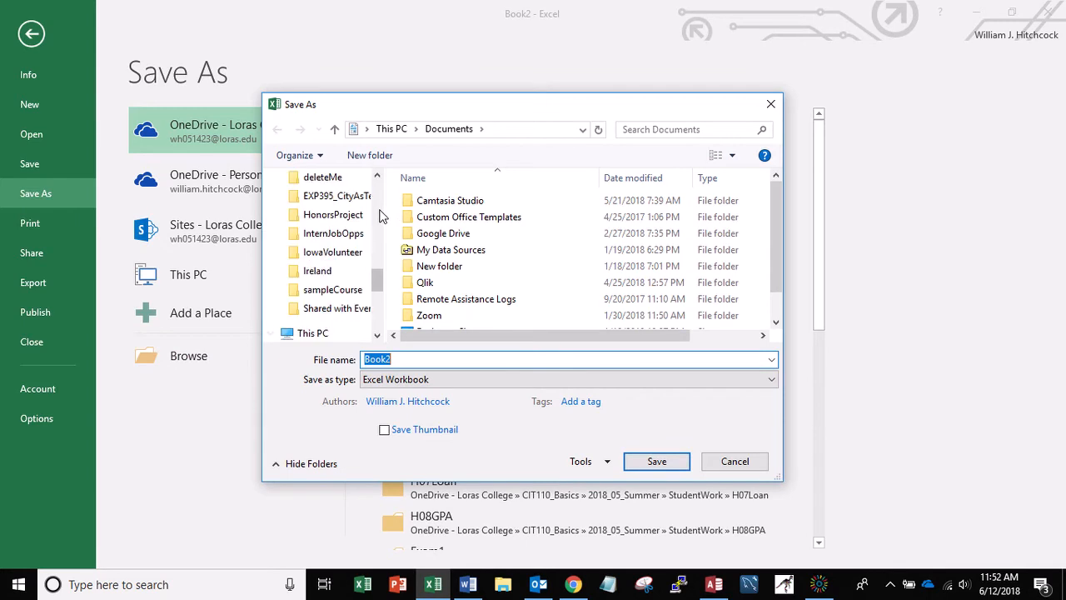
scroll(379, 216, "up", 3)
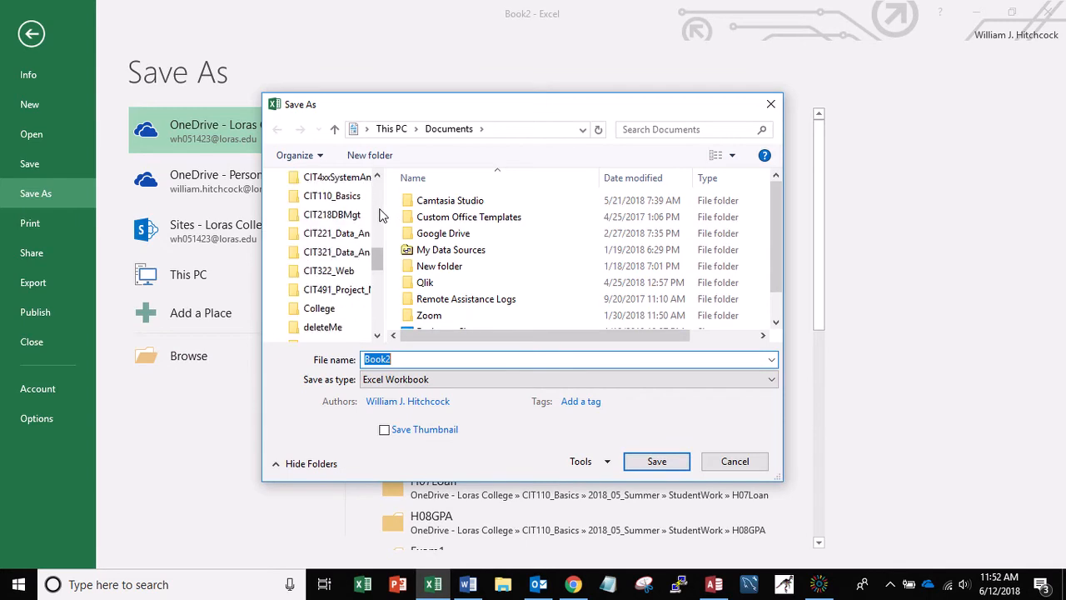
left_click(329, 197)
scroll(775, 296, "down", 8)
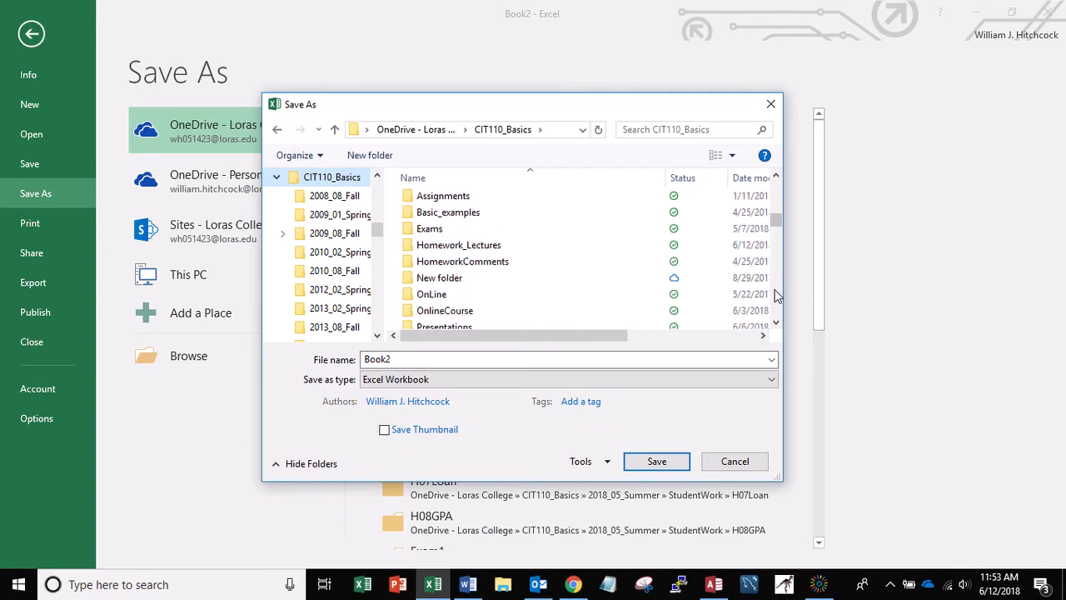
left_click(463, 249)
double_click(463, 249)
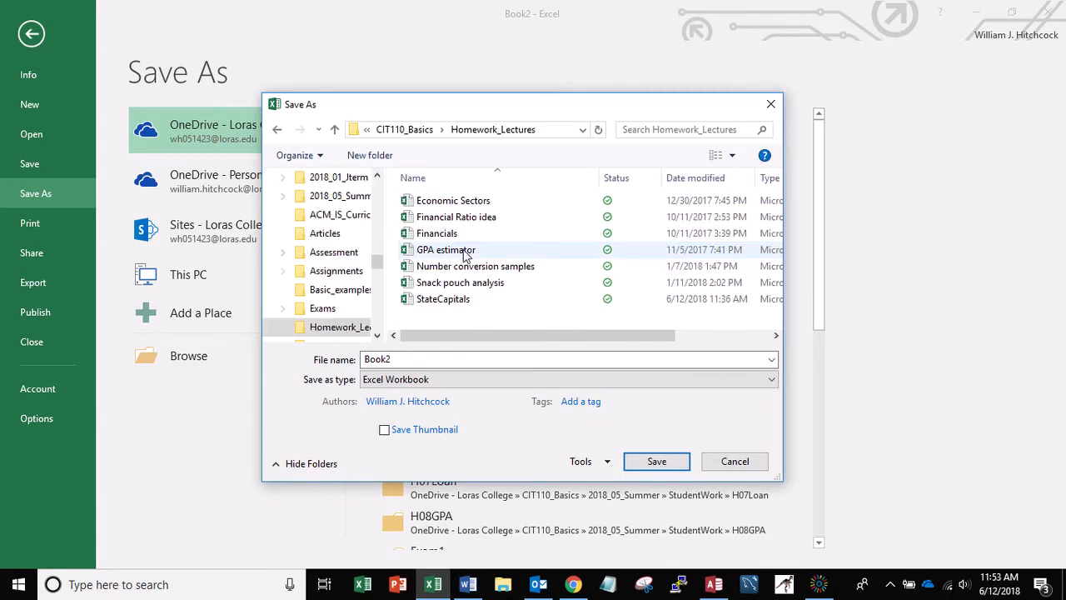
- Name the workbook StateInfo and save it in the Homework_Lectures folder
double_click(403, 359)
type("State")
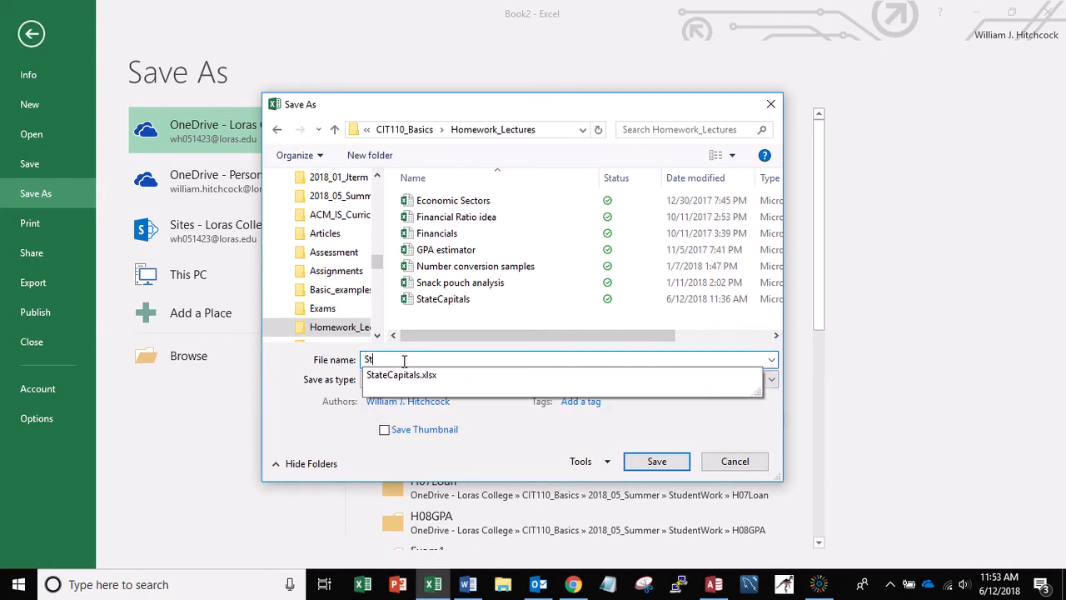
type("Info")
key("ctrl+a")
left_click(401, 354)
key("Return")
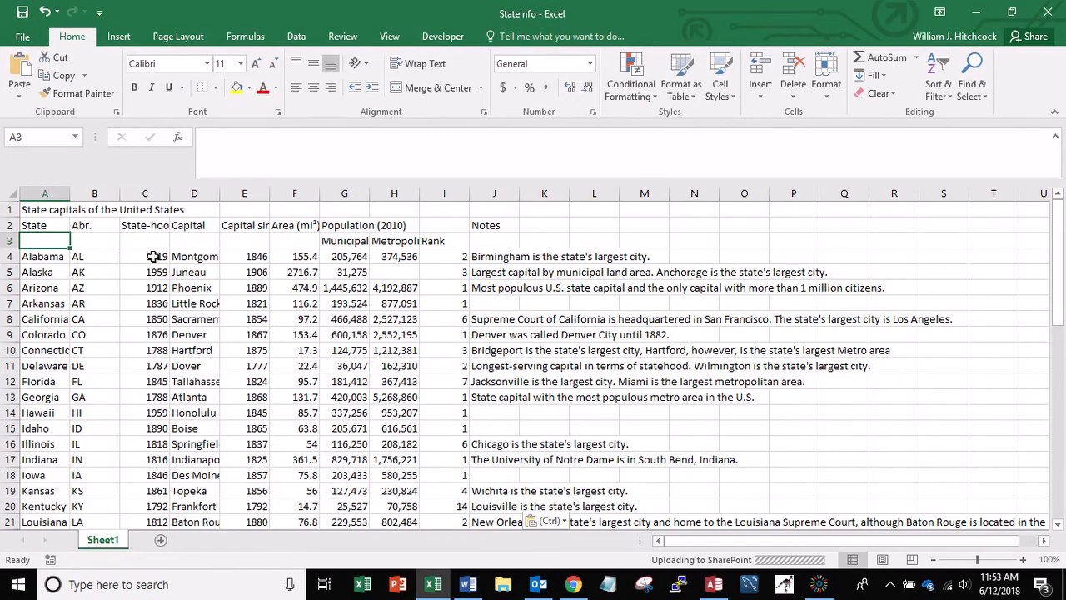
- Delete the first row containing the title "State capitals of the United States"
left_click(7, 209)
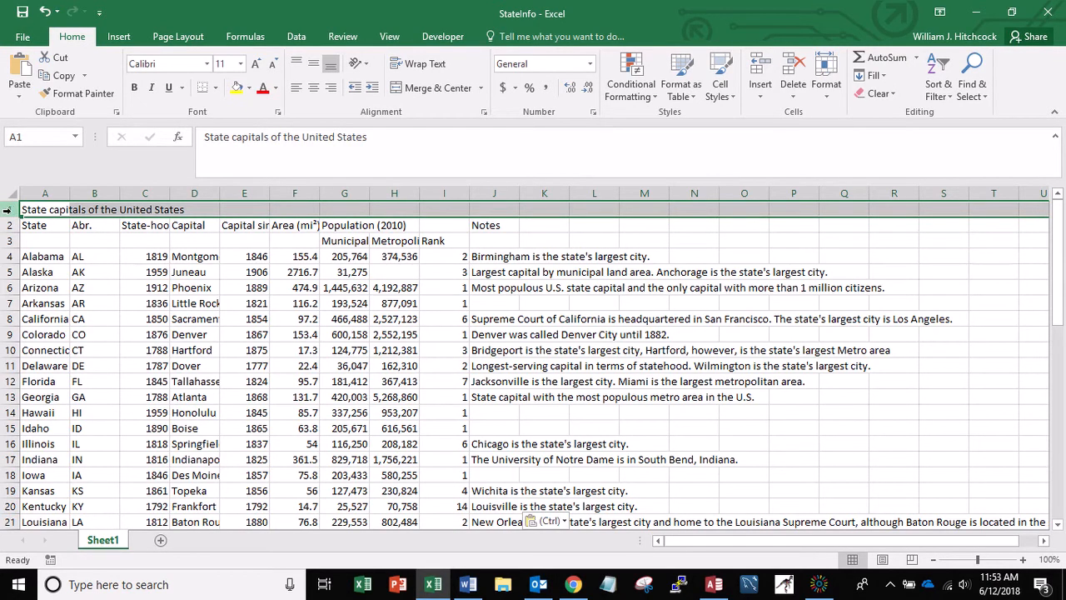
right_click(5, 209)
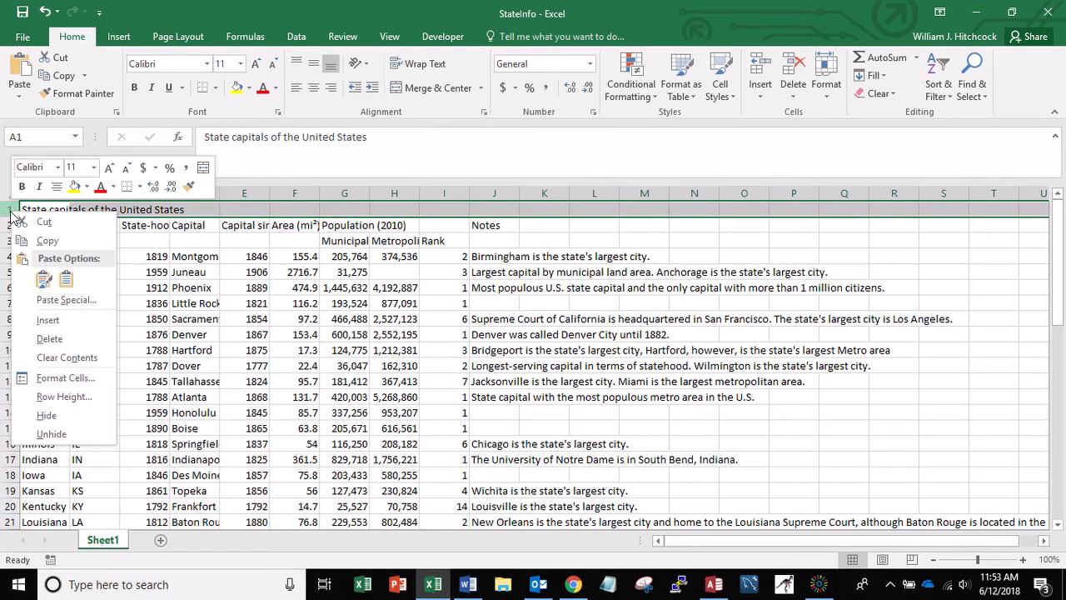
left_click(57, 340)
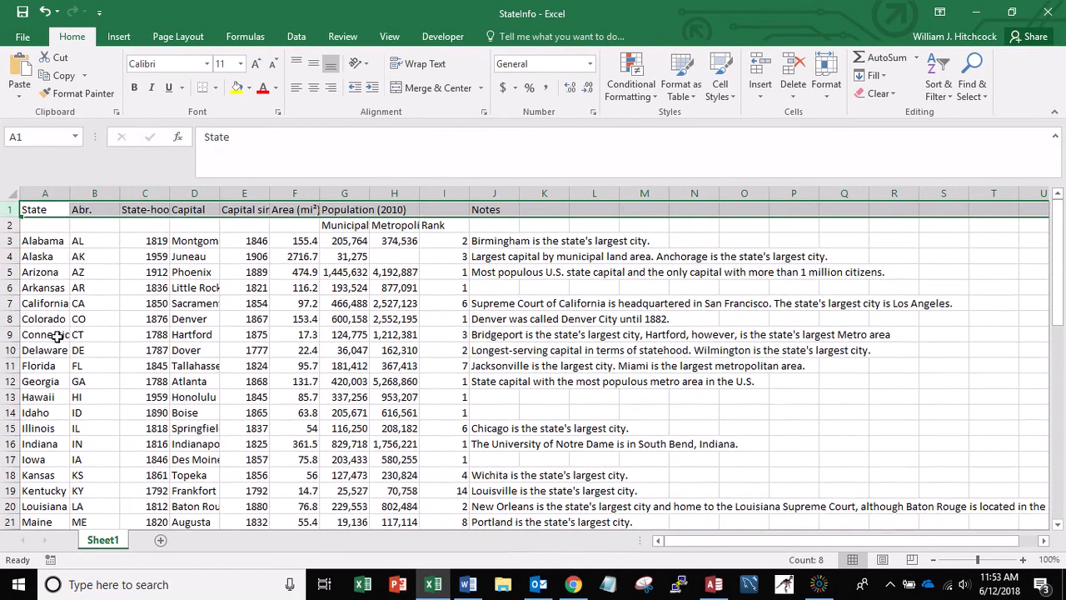
- Enter the field names stateName in A2 and stateAbbr in B2
left_click(48, 230)
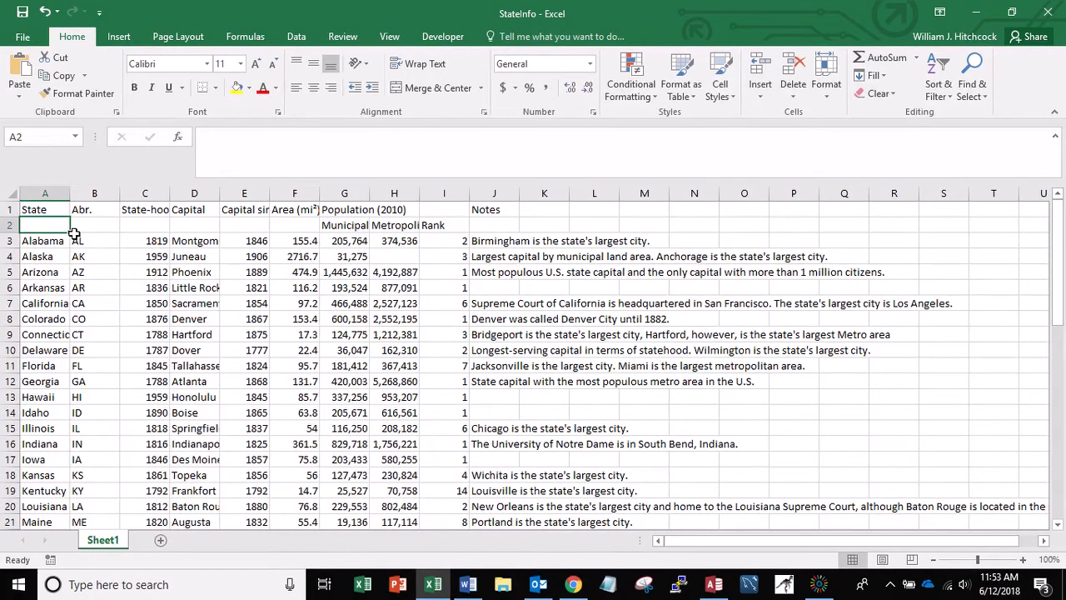
type("stateName")
key("Tab")
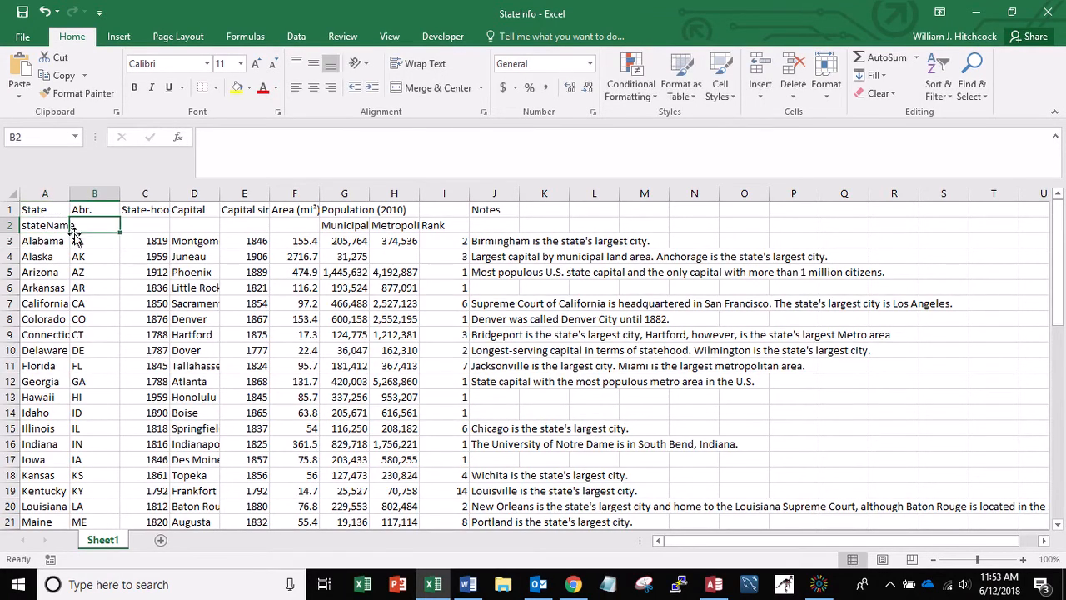
type("state")
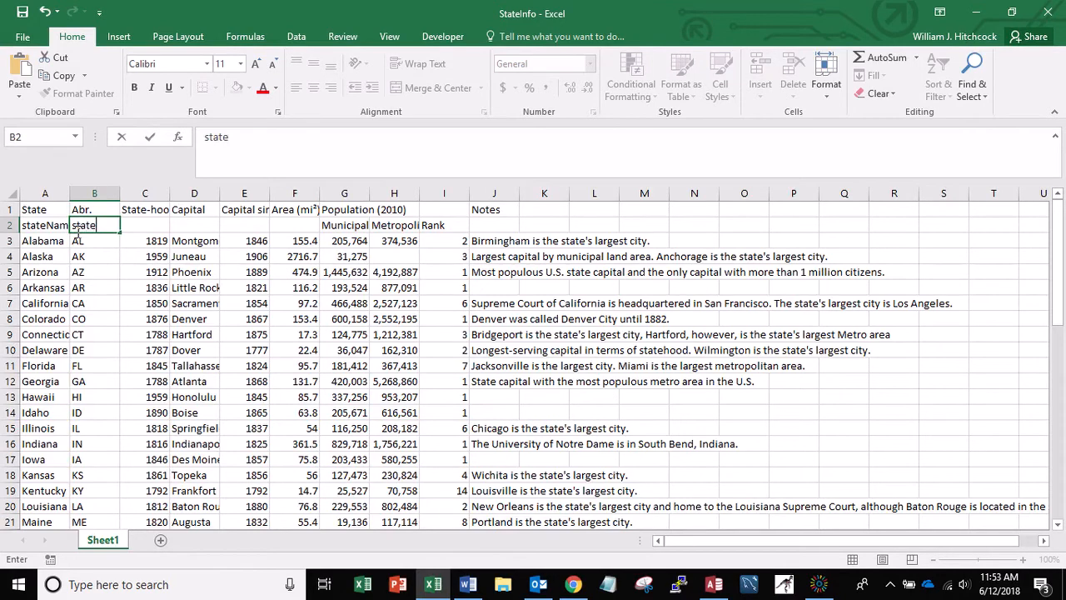
type("Abbr")
key("Tab")
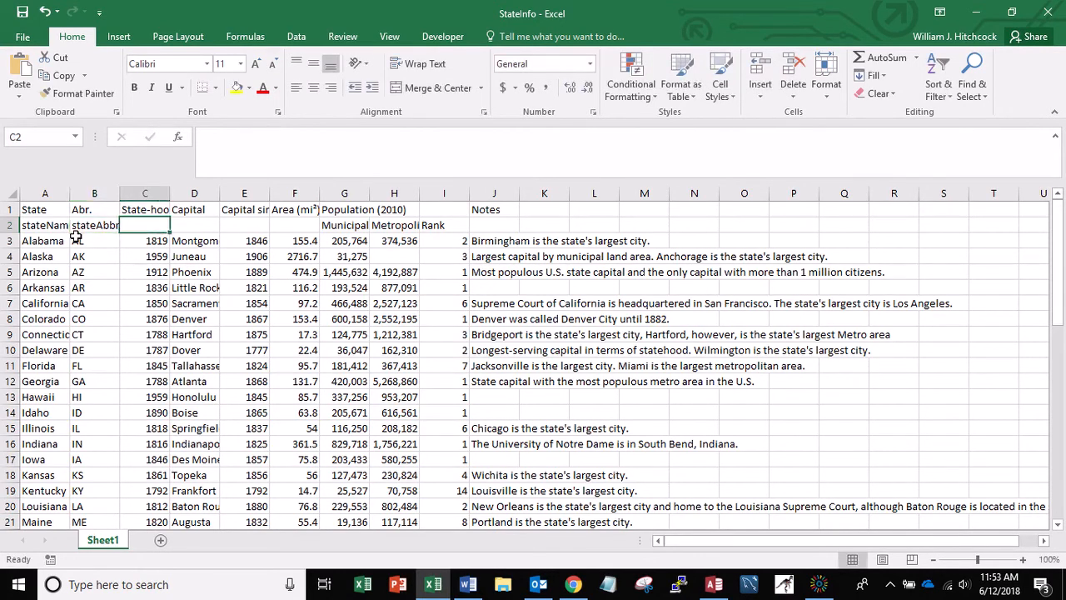
- Enter the field names stateHood in C2 and stateCapital in D2
scroll(76, 237, "down", 1)
type("stateH")
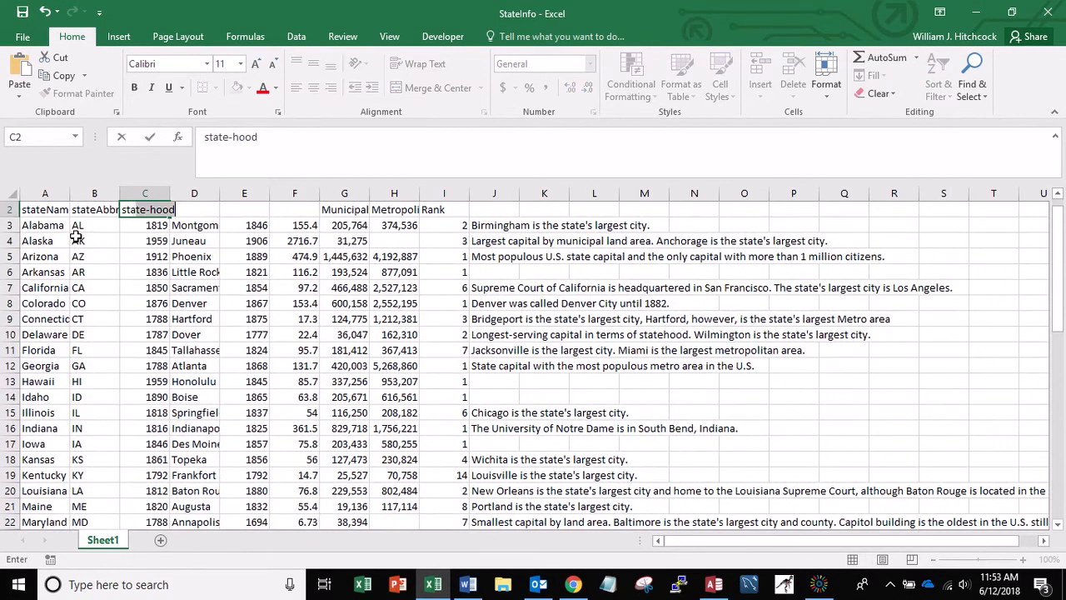
type("ood")
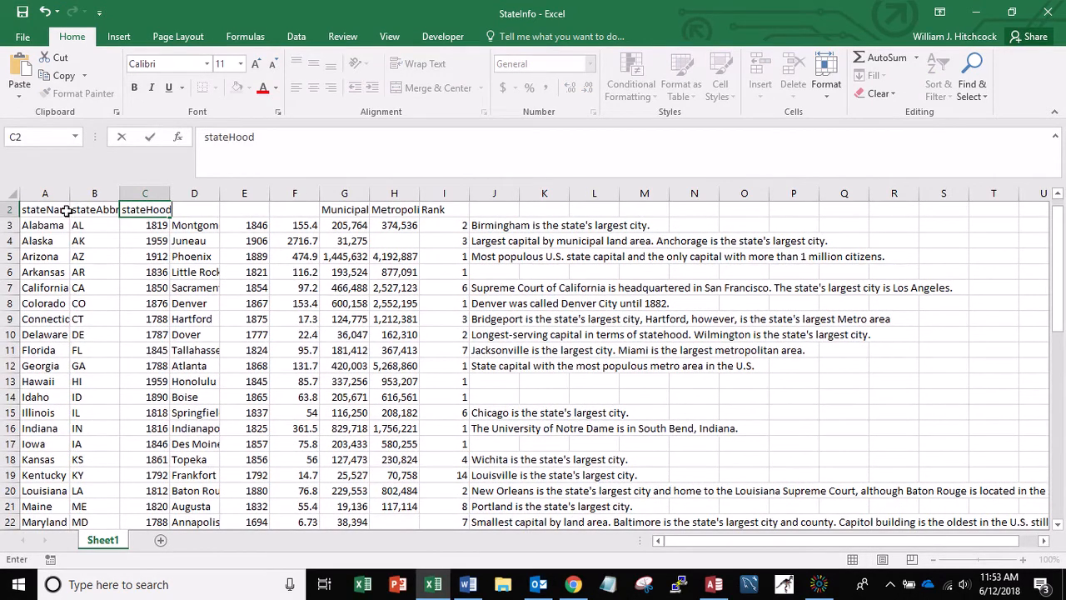
key("Tab")
type("s")
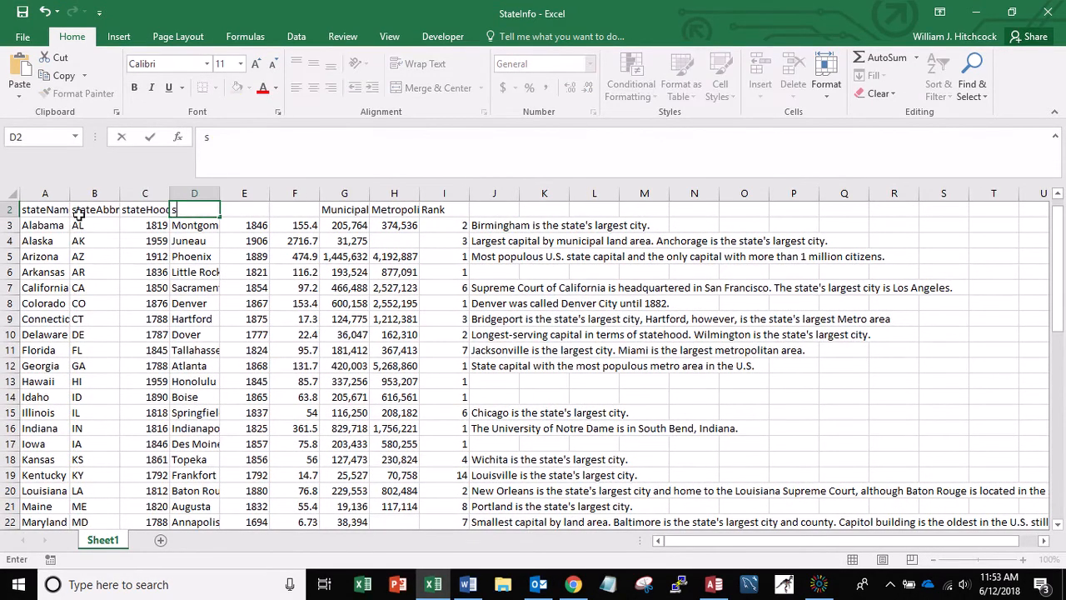
type("tateCapital")
key("Tab")
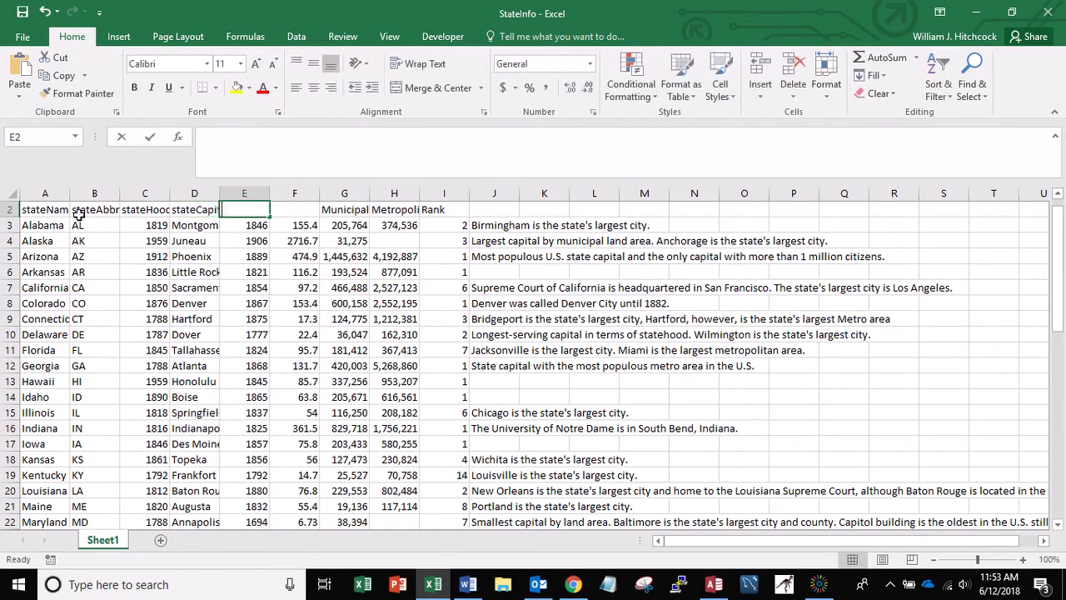
- Enter the field names stateCapYr in E2 and stateCapLand in F2
type("stateCap")
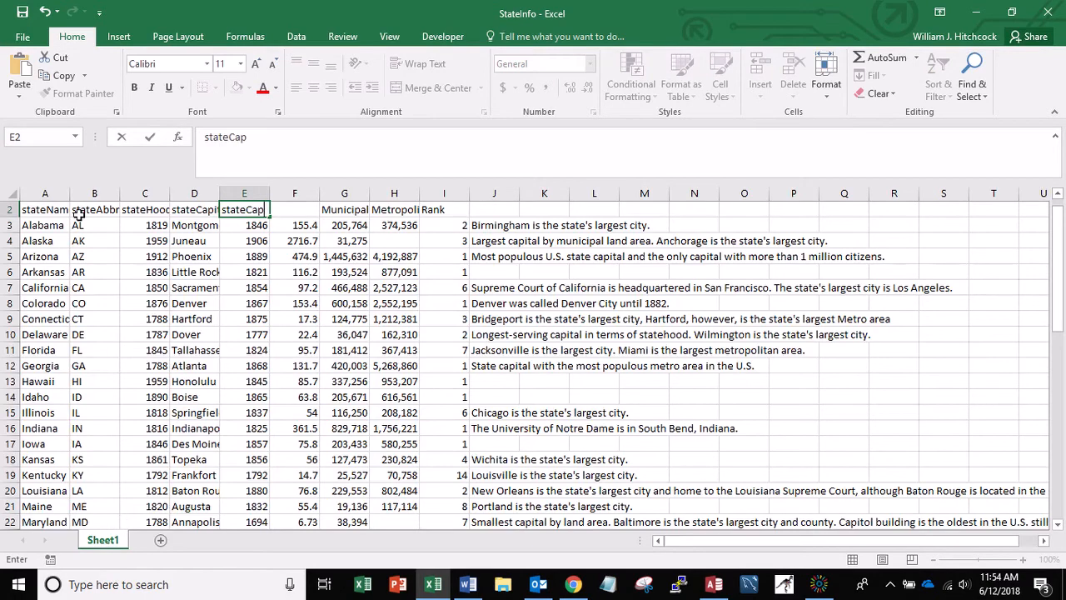
type("Yr")
key("Tab")
type("stateCap")
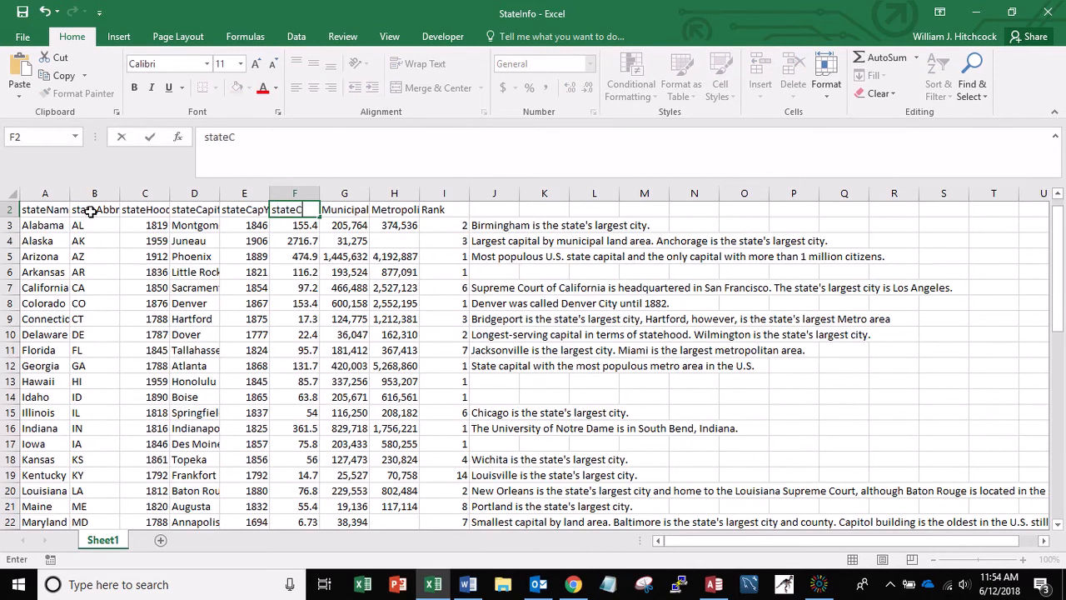
key("BackSpace")
type("Land")
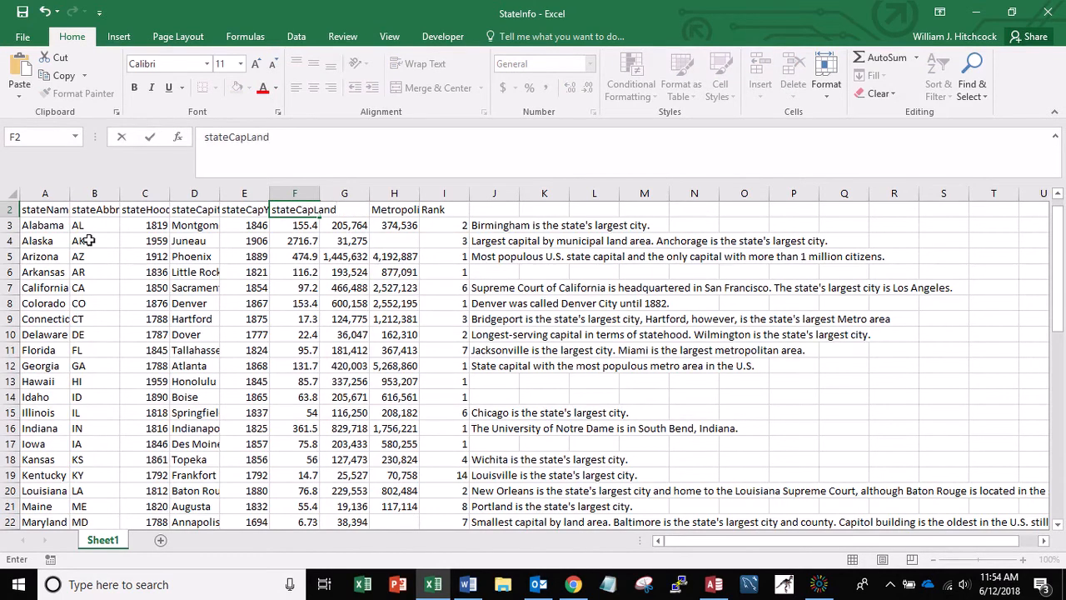
key("Tab")
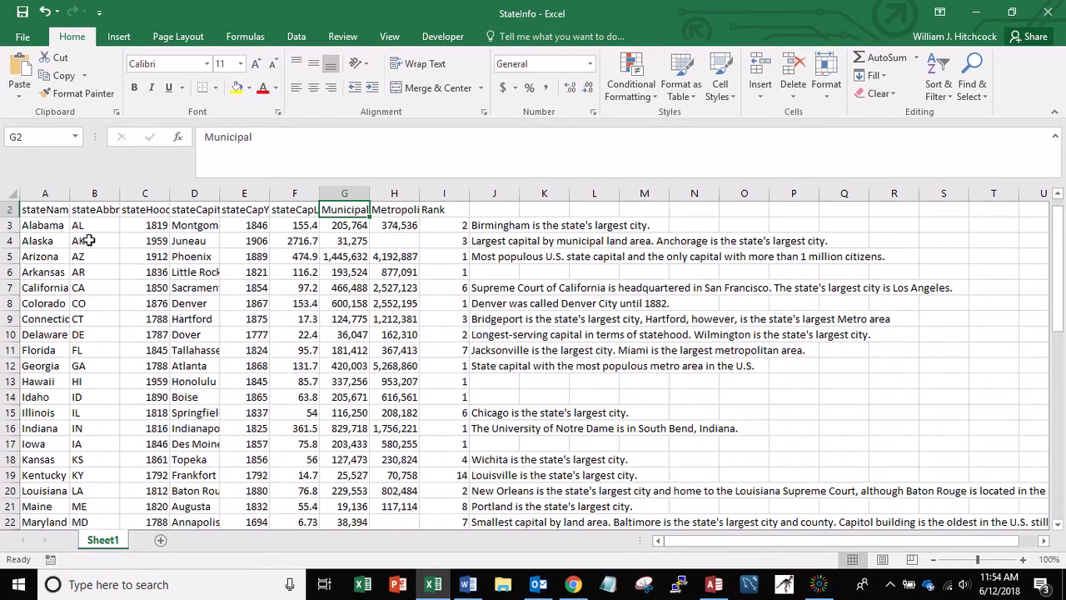
- Replace the Municipal heading in G2 with stateCapMuni and select the Metropolitan heading in H2
type("stateCap")
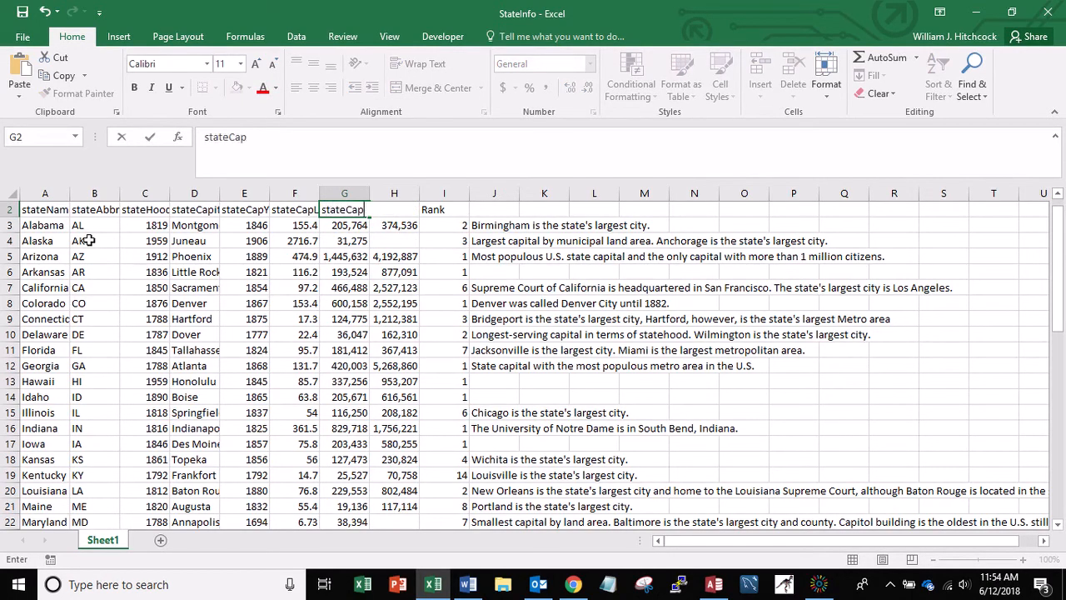
type("Muni")
key("Return")
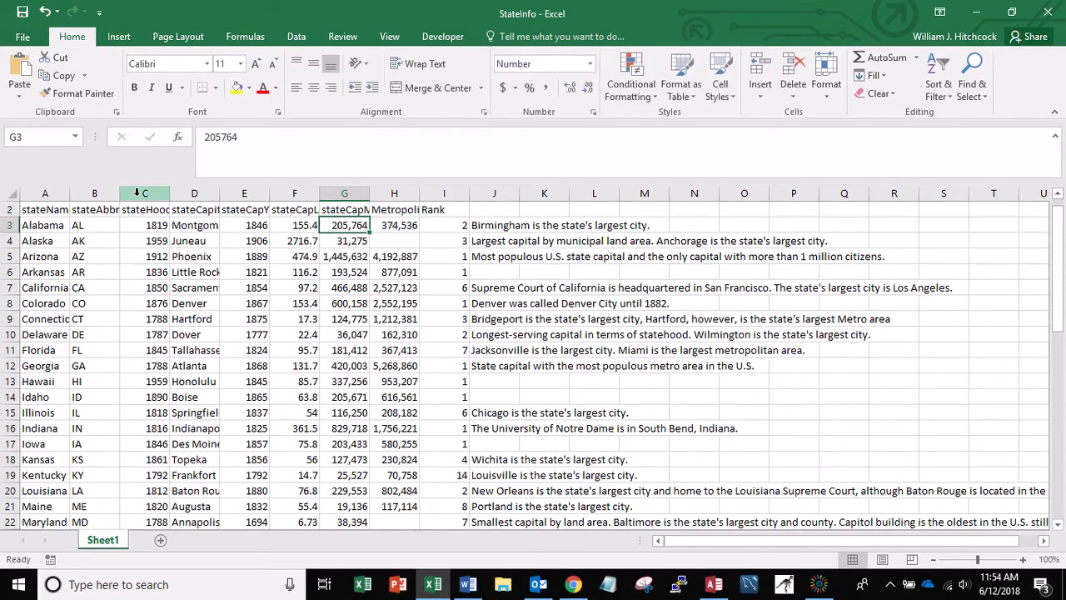
key("Up")
key("Right")
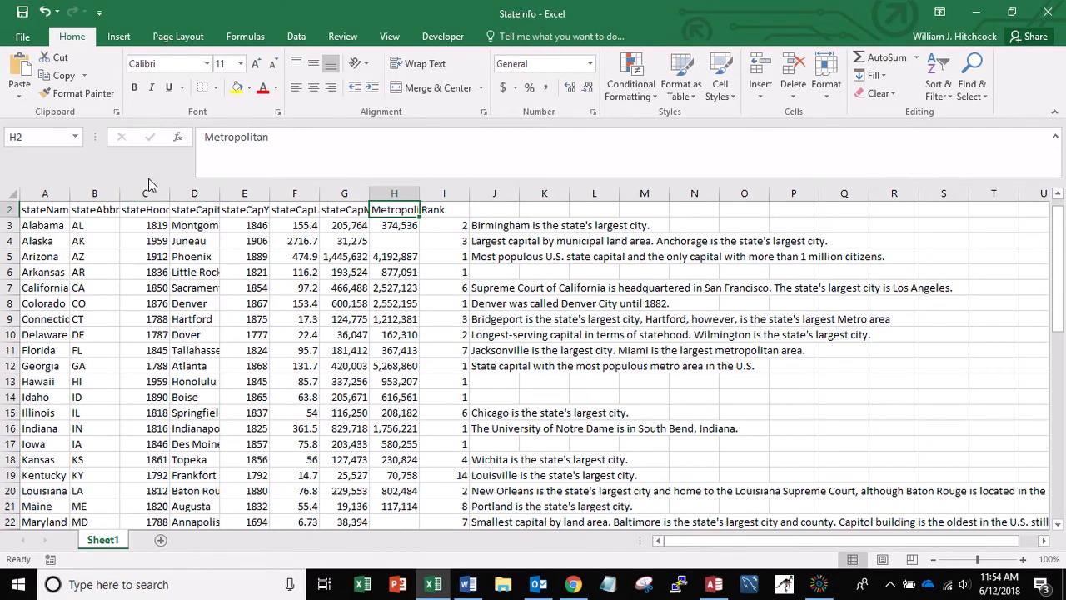
- Replace the Metropolitan heading in H2 with stateCapMetro and select the Rank heading in I2
type("stateCap")
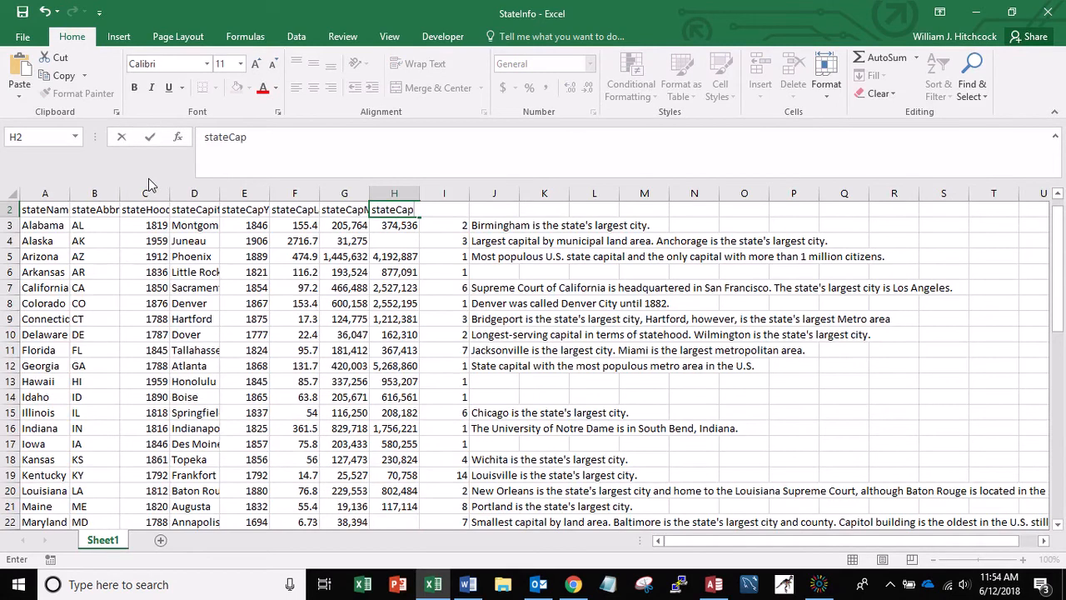
type("Metro")
key("Return")
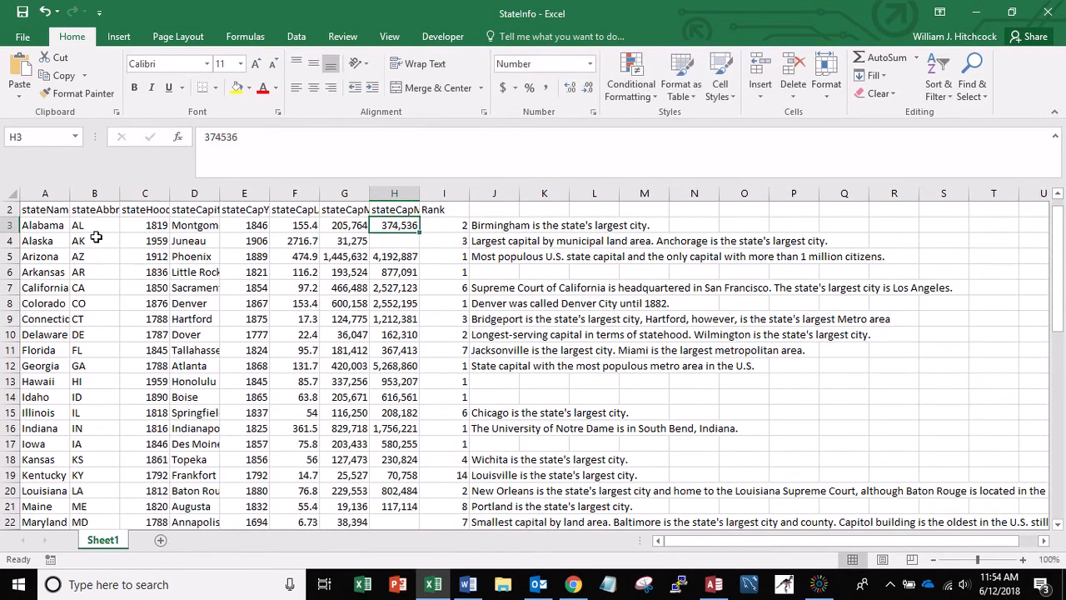
key("Up")
key("Right")
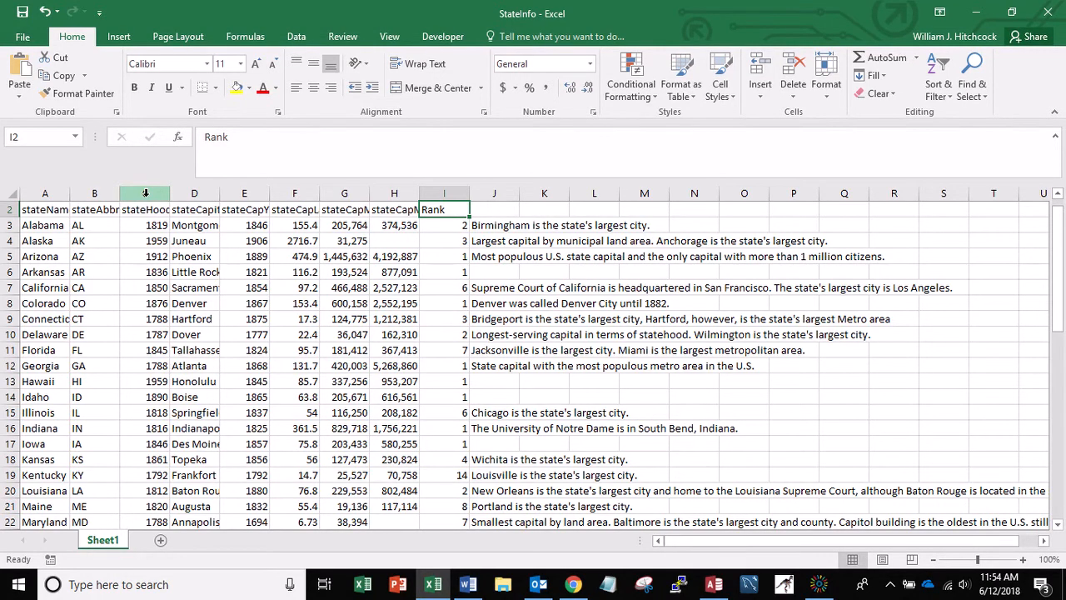
- Replace the Rank heading in I2 with stateCityRank and select the empty cell J2
type("sta")
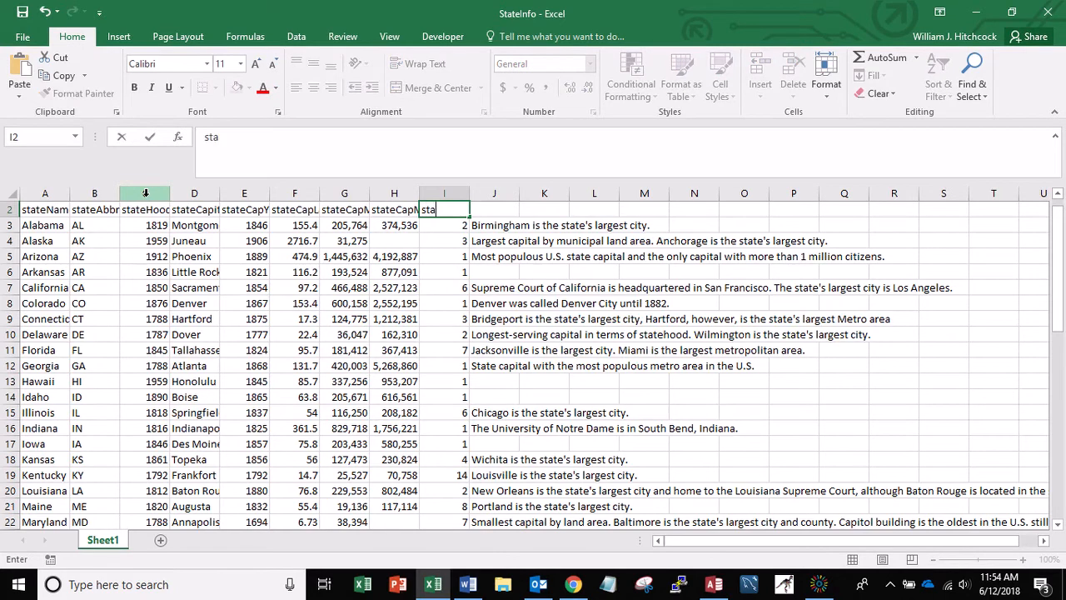
type("teCityRank")
key("ctrl+Return")
key("Return")
key("Up")
key("Right")
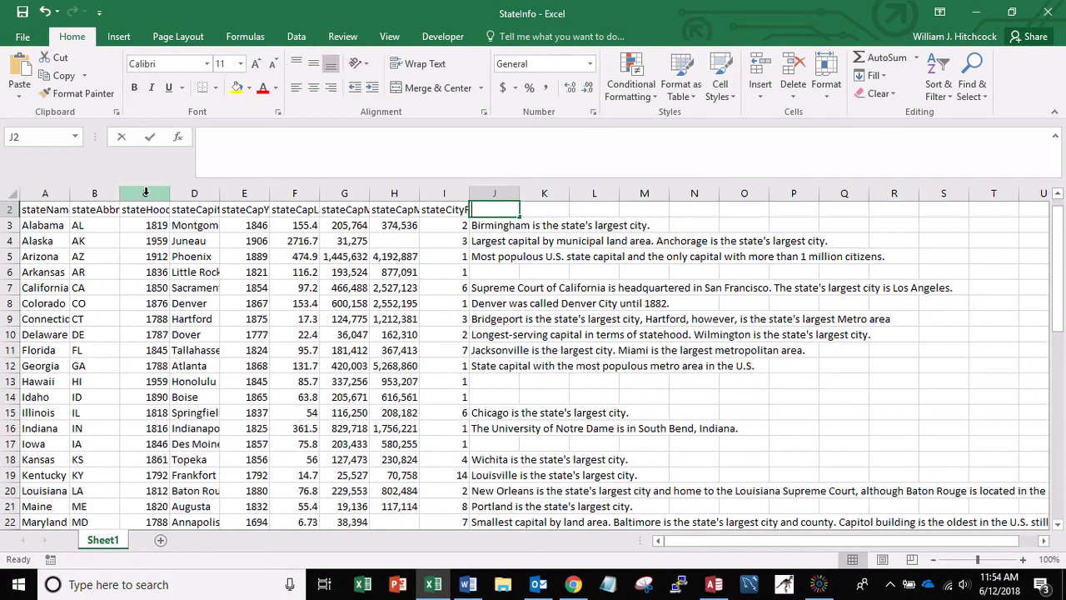
- Enter the field name stateComment in J2 above the notes column
type("state")
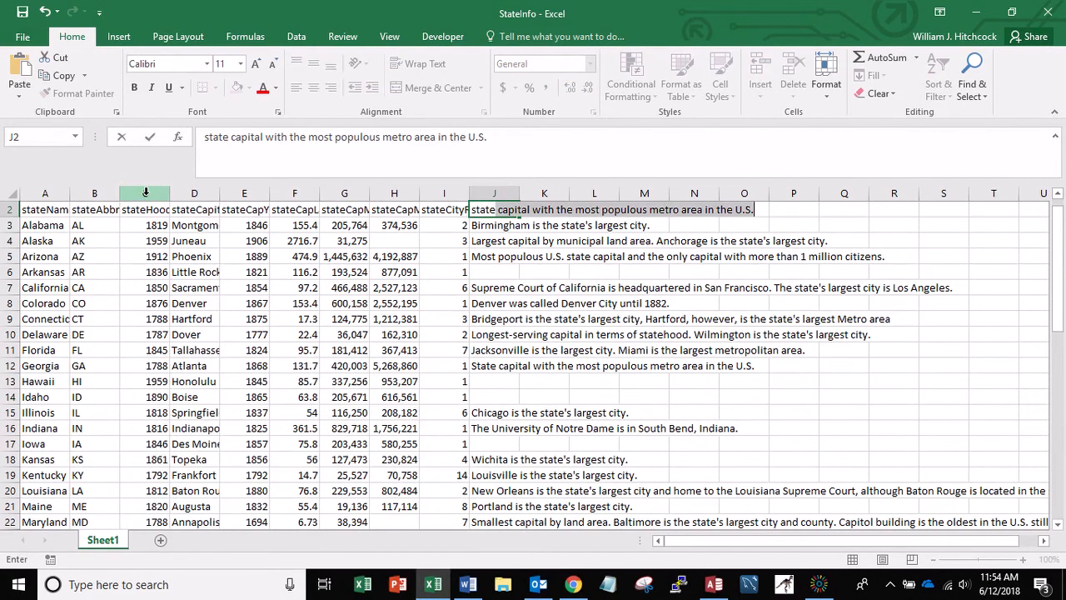
type("C")
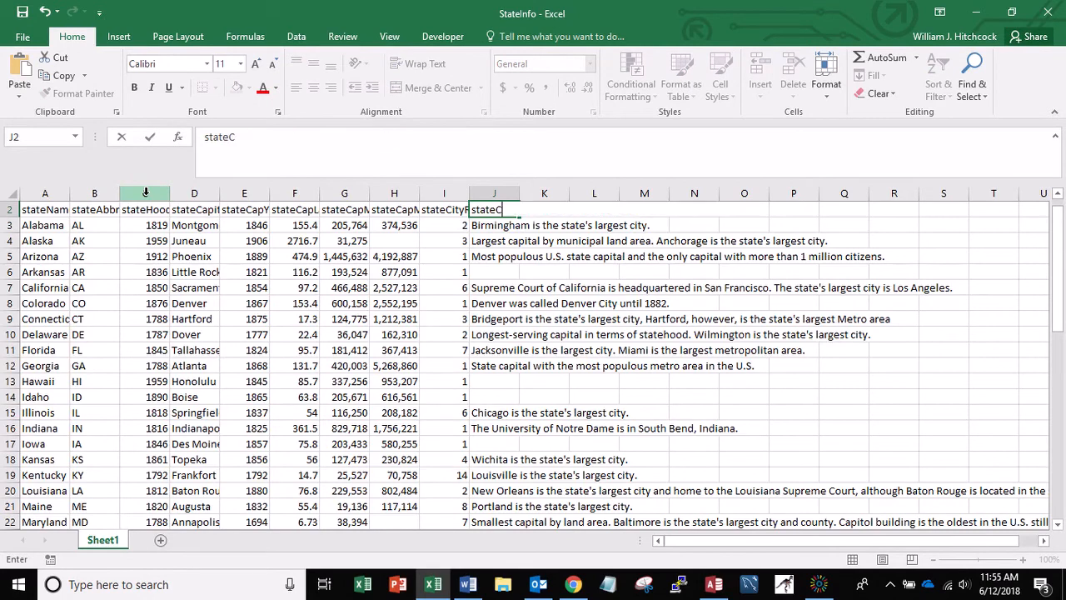
type("omment")
key("Return")
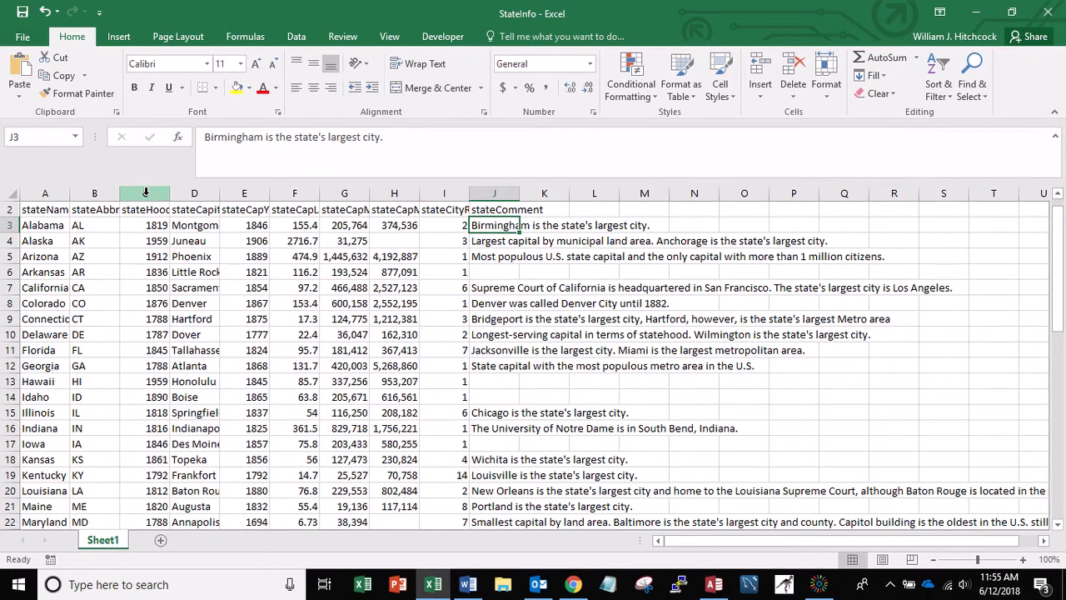
- Delete row 1 with the original Wikipedia headings so that the field names become the first row
key("ctrl+Home")
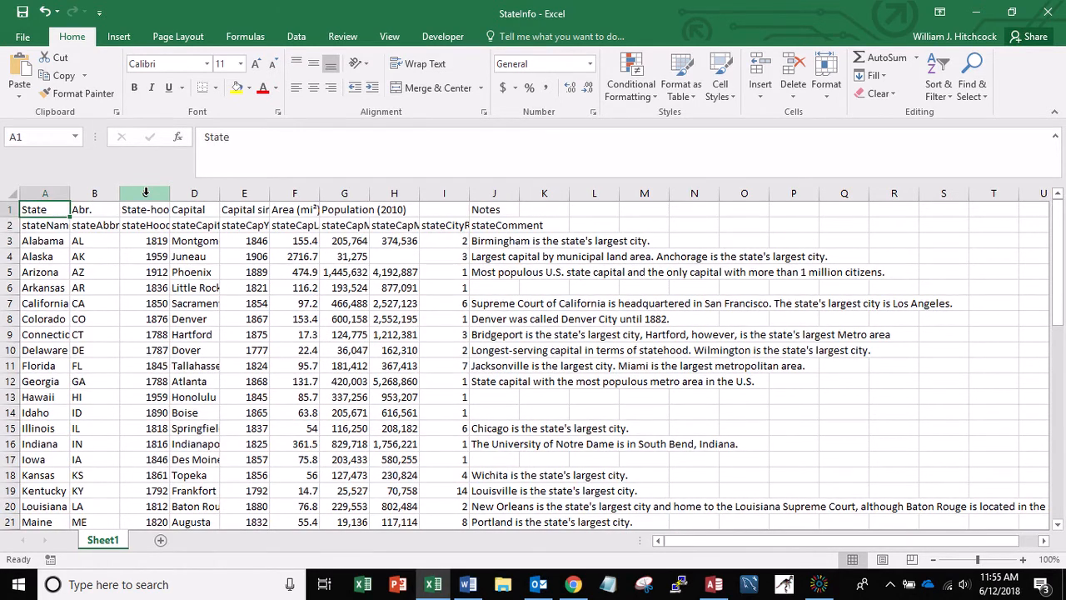
right_click(8, 212)
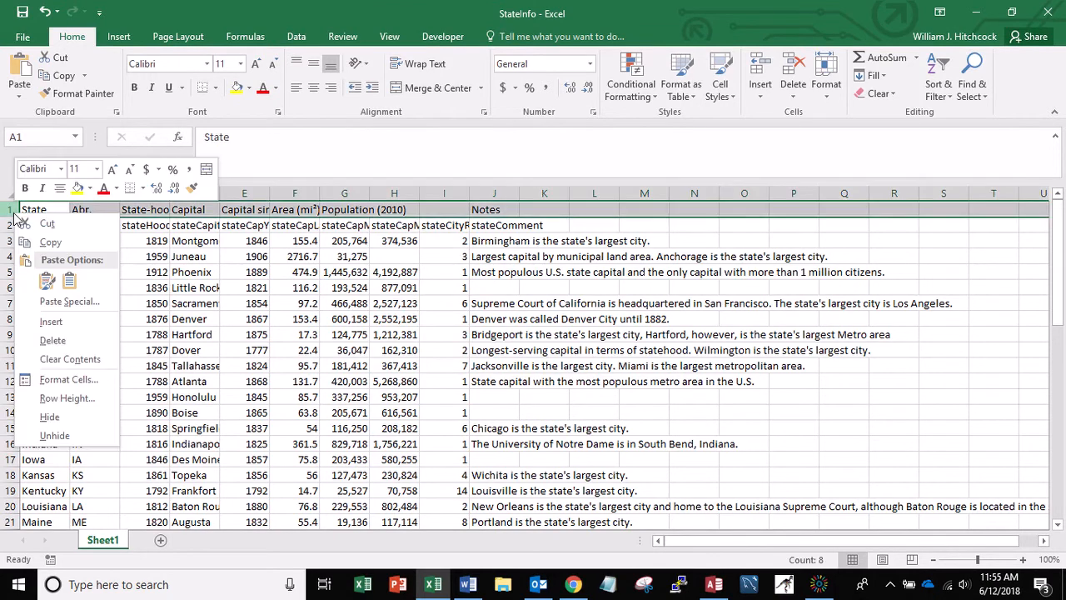
left_click(53, 340)
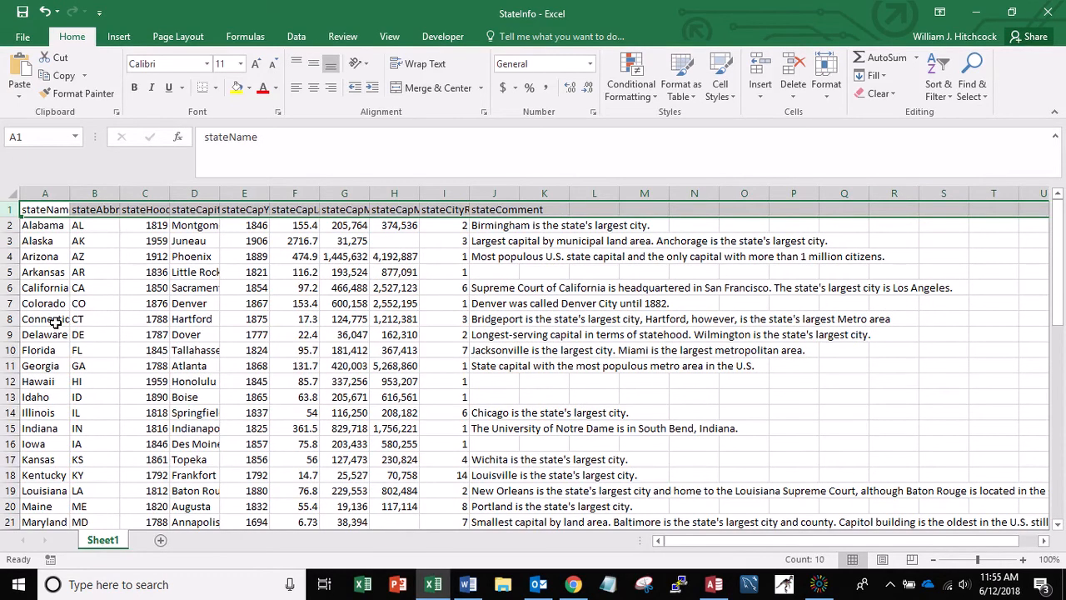
- Select the whole table from A1 across all its columns and rows and set its font size to 9
left_click(49, 209)
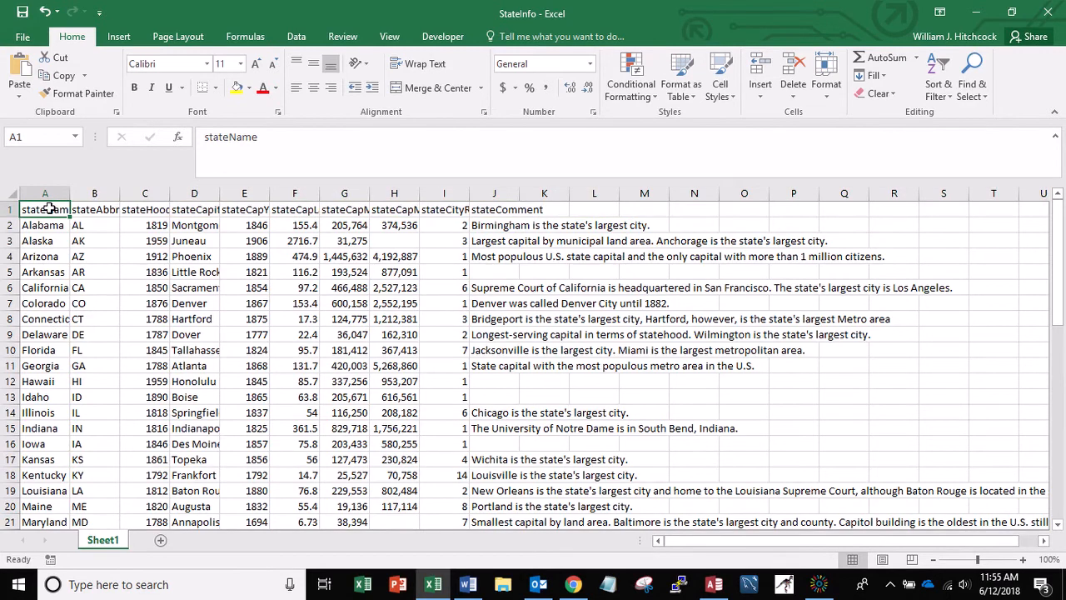
key("shift+Right")
key("shift+Right")
key("shift+Right")
key("shift+Right")
key("shift+Right")
key("shift+Right")
key("shift+Right")
key("shift+Right")
key("shift+Right")
key("shift+Right")
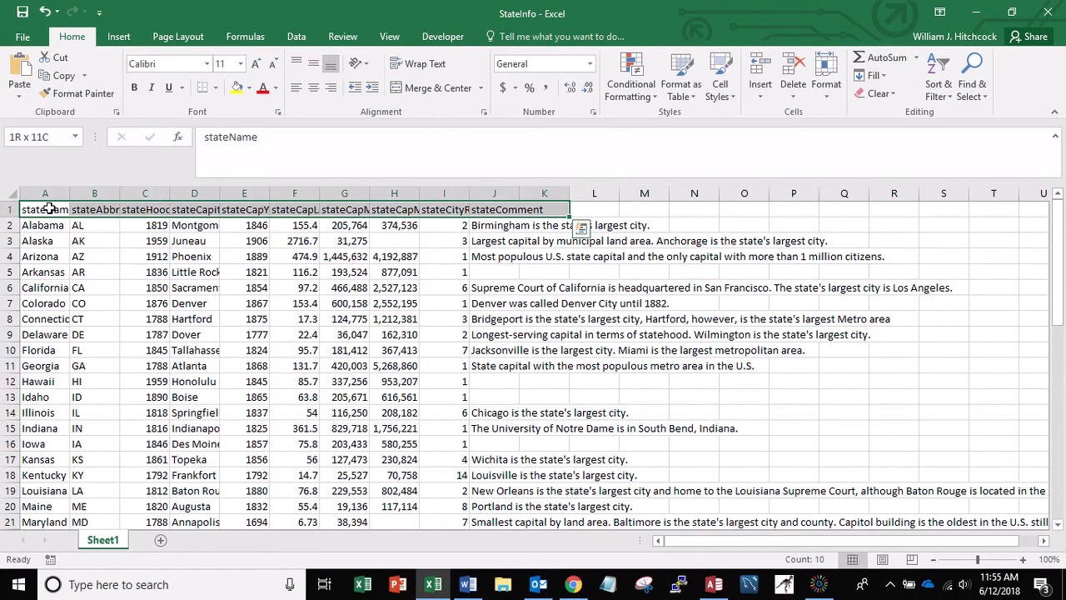
key("shift+Down")
key("shift+Down")
key("shift+Down")
key("shift+Down")
key("shift+Down")
key("shift+Down")
key("shift+Down")
key("shift+Down")
key("shift+Down")
key("shift+Down")
key("shift+Down")
key("shift+Down")
key("shift+Down")
key("shift+Down")
key("shift+Down")
key("shift+Down")
key("shift+Down")
key("shift+Down")
key("shift+Down")
key("shift+Down")
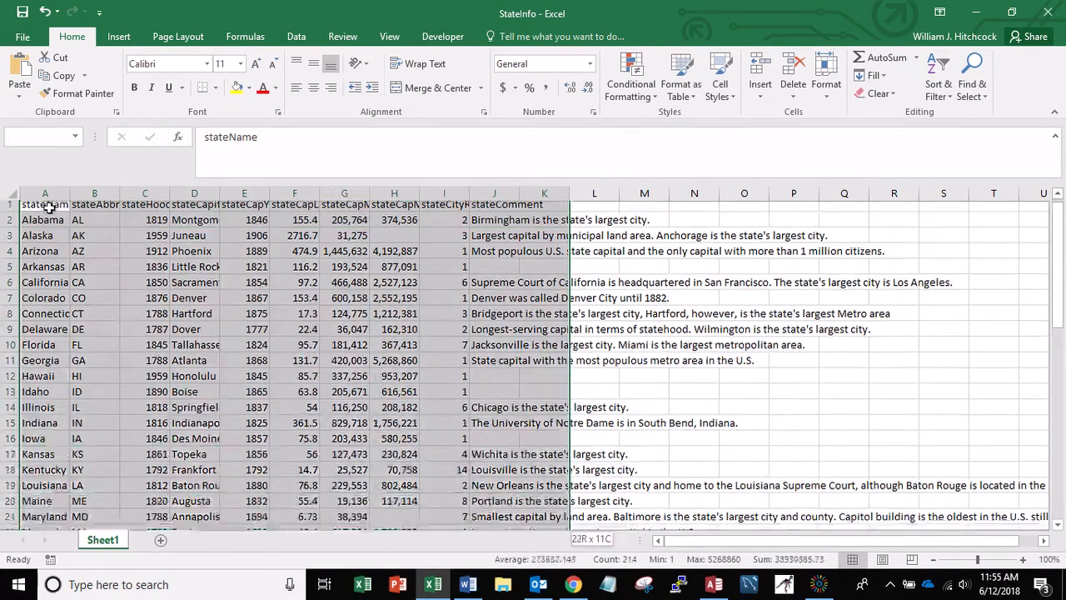
key("shift+Down")
key("shift+Down")
key("shift+Down")
key("shift+Down")
key("shift+Down")
key("shift+Down")
key("shift+Down")
key("shift+Down")
key("shift+Down")
key("shift+Down")
key("shift+Down")
key("shift+Down")
key("shift+Down")
key("shift+Down")
key("shift+Down")
key("shift+Down")
key("shift+Down")
key("shift+Down")
key("shift+Down")
key("shift+Down")
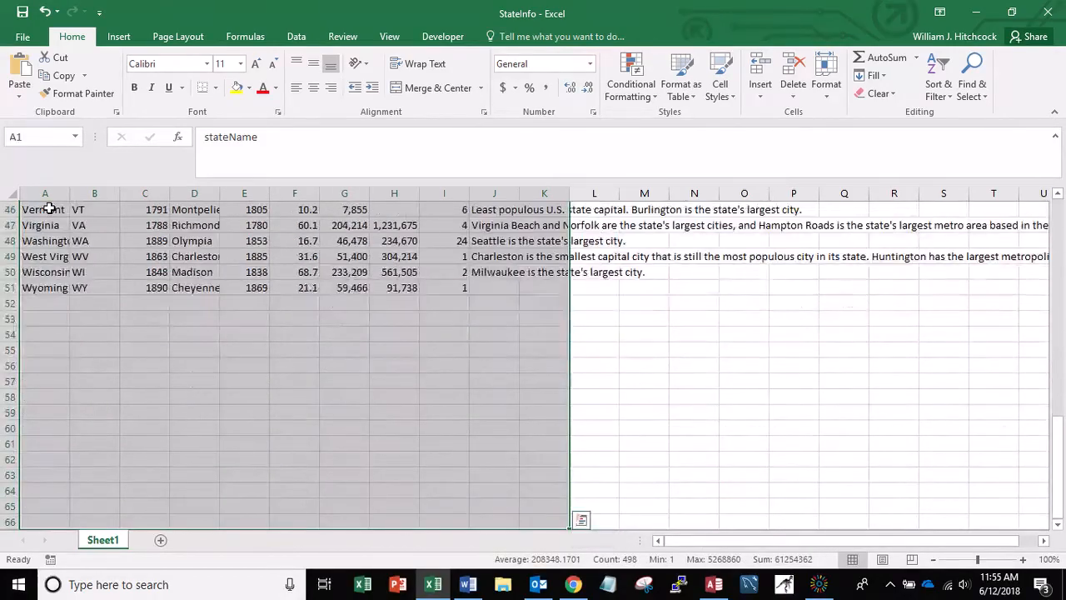
left_click(241, 65)
left_click(220, 95)
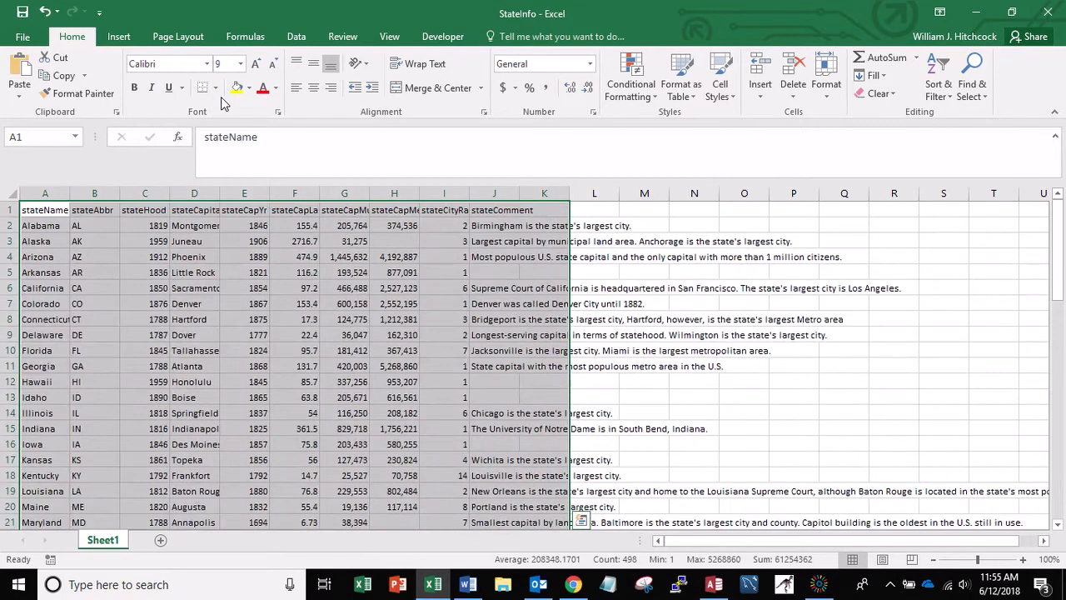
- Insert a blank column before the stateName column
key("ctrl+Home")
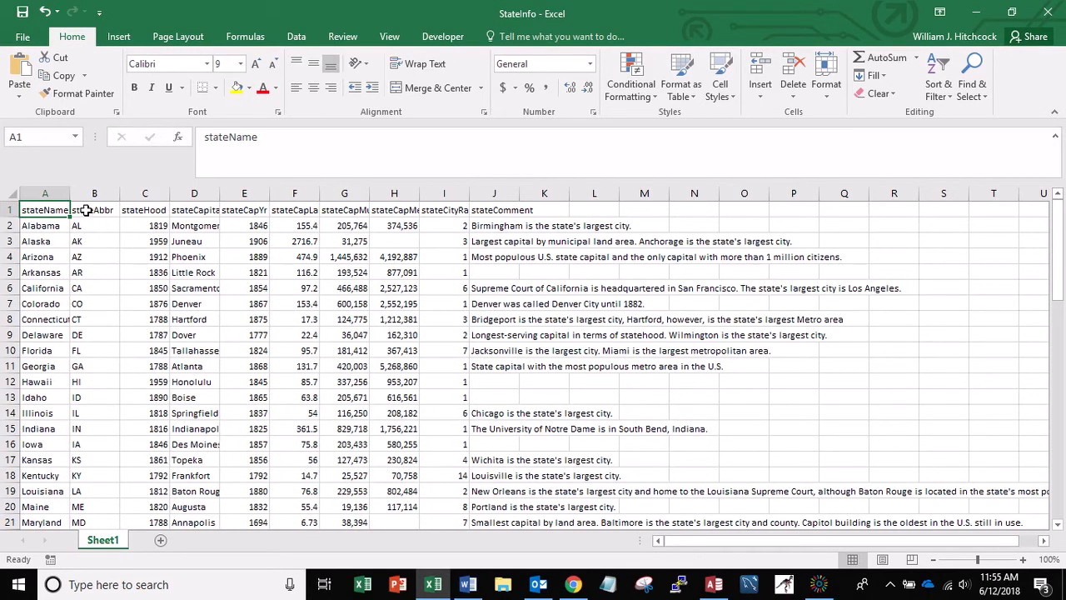
right_click(45, 192)
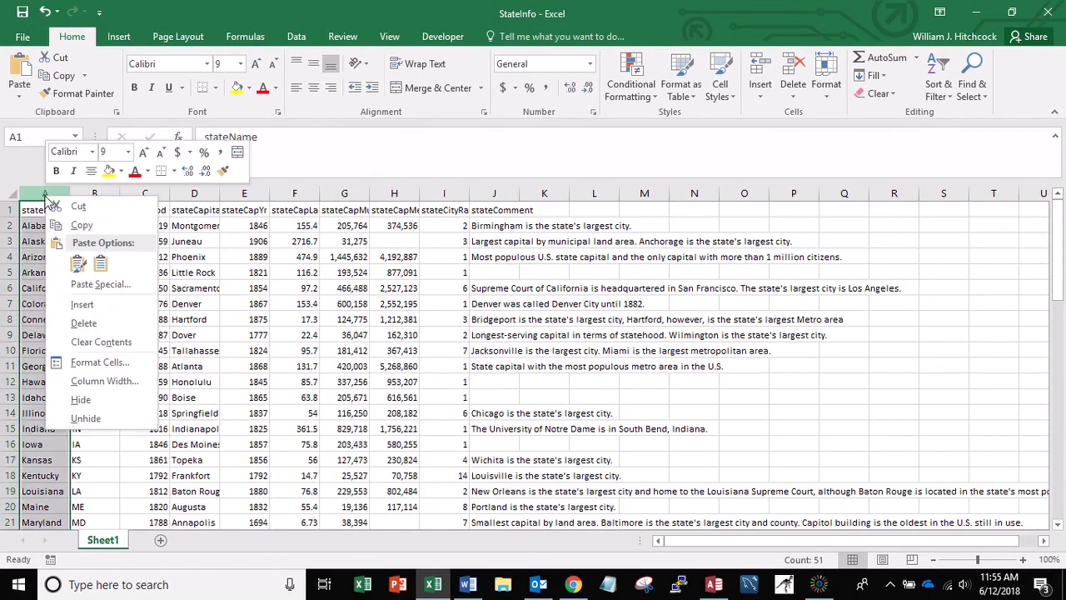
left_click(81, 306)
- Move the complete stateAbbr column, heading included, from column C into the blank column A
left_click(145, 209)
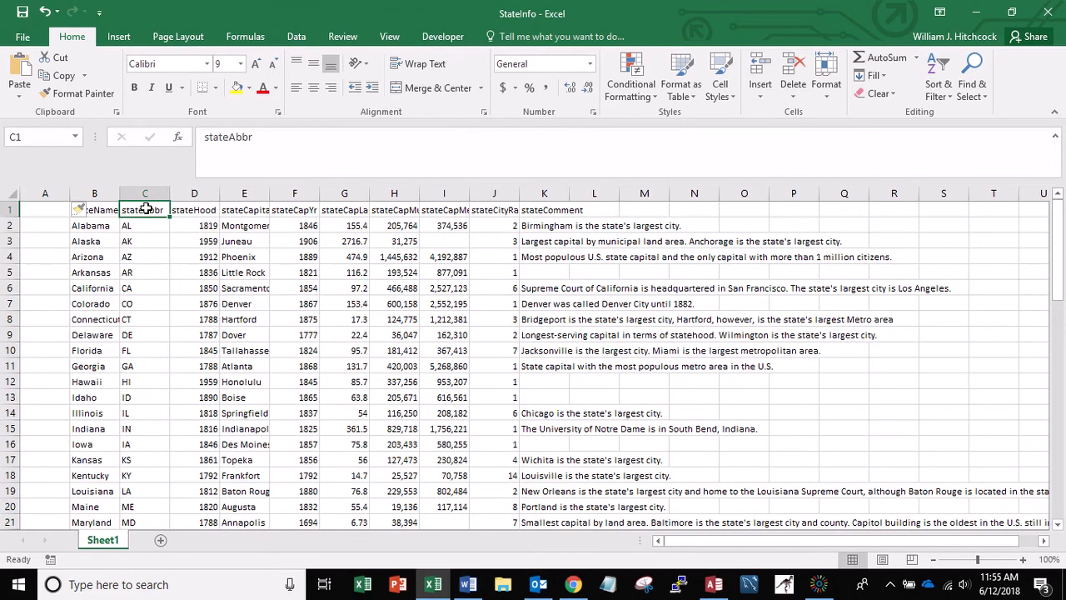
key("End")
key("shift+Down")
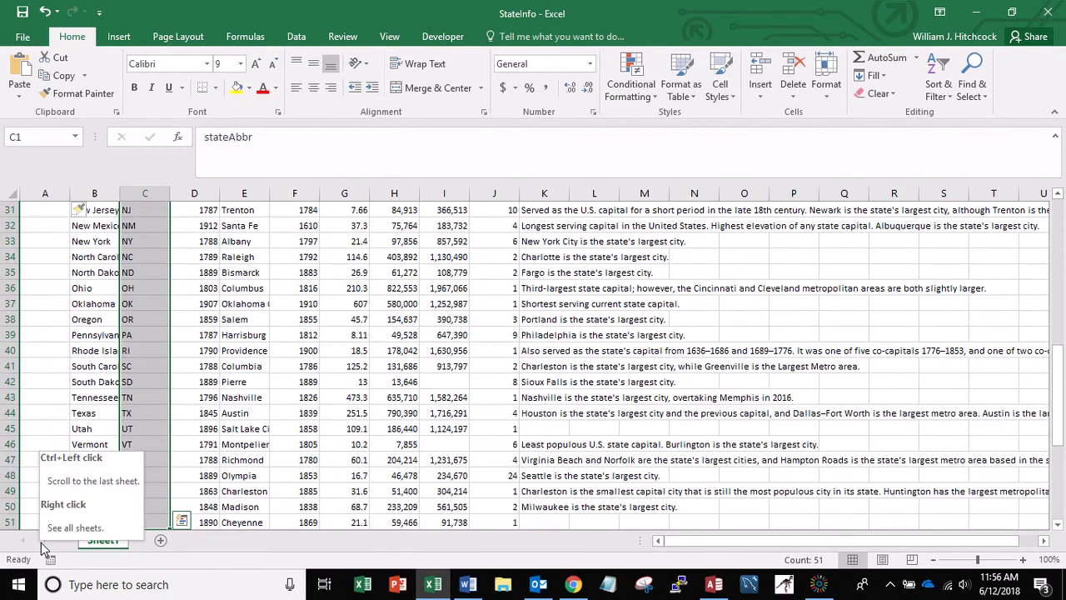
key("ctrl+c")
key("ctrl+Home")
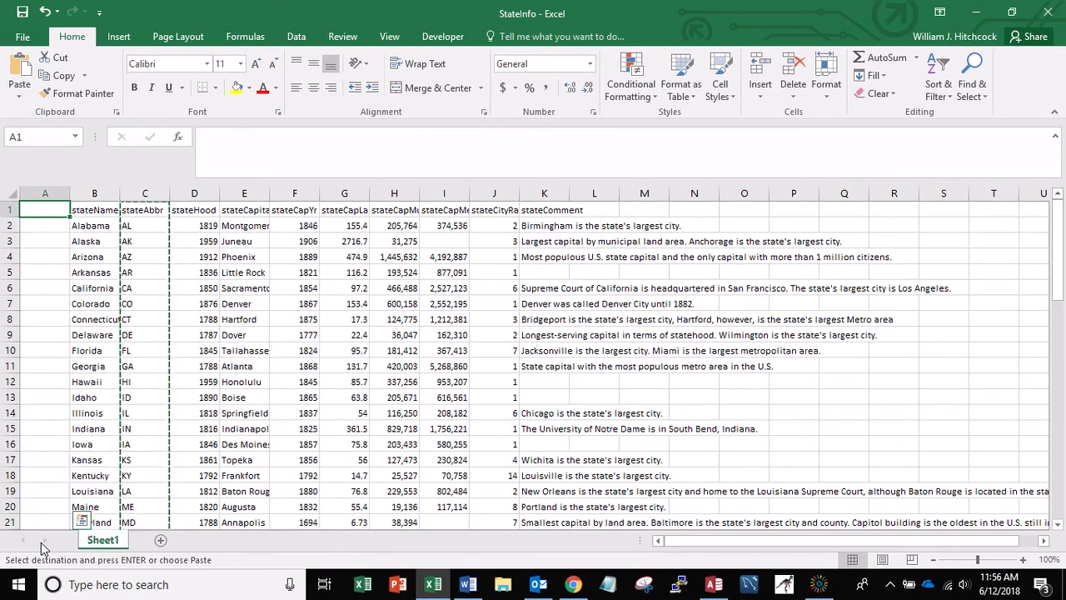
key("Return")
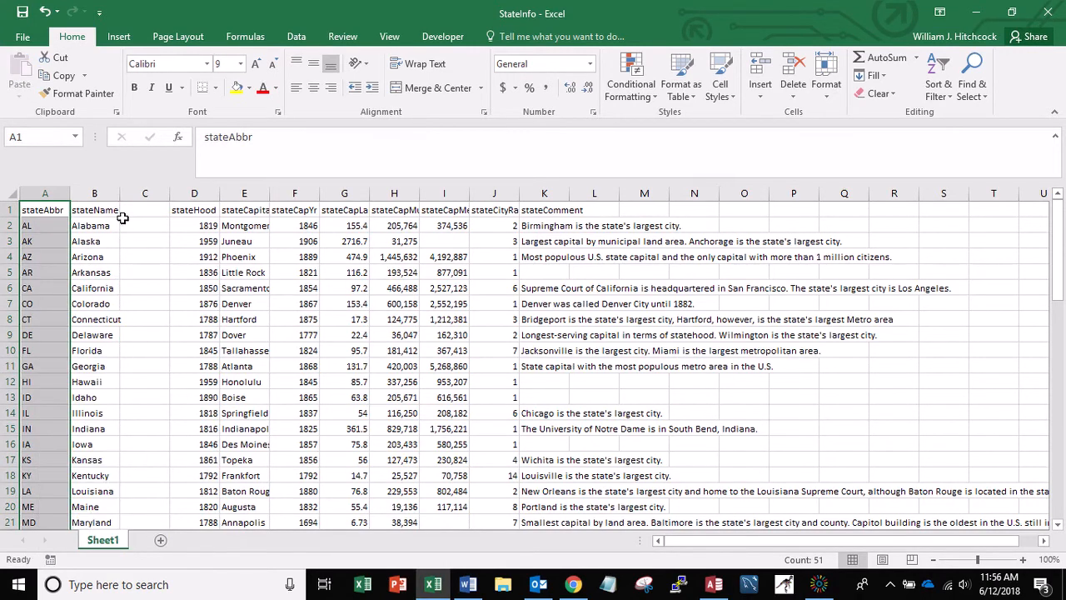
- Delete the empty column C between stateName and stateHood
right_click(143, 191)
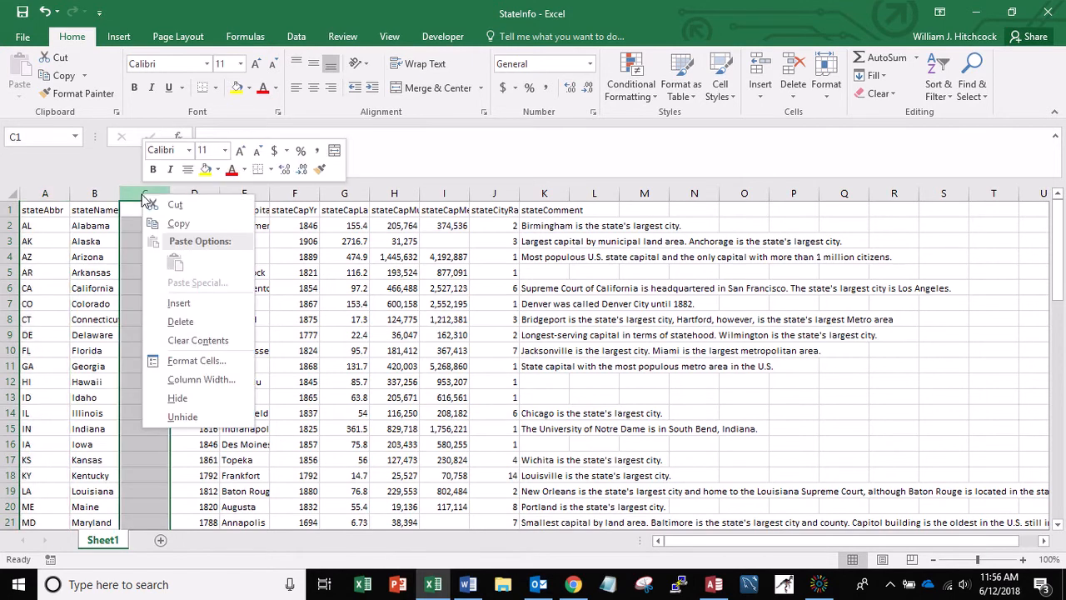
left_click(179, 321)
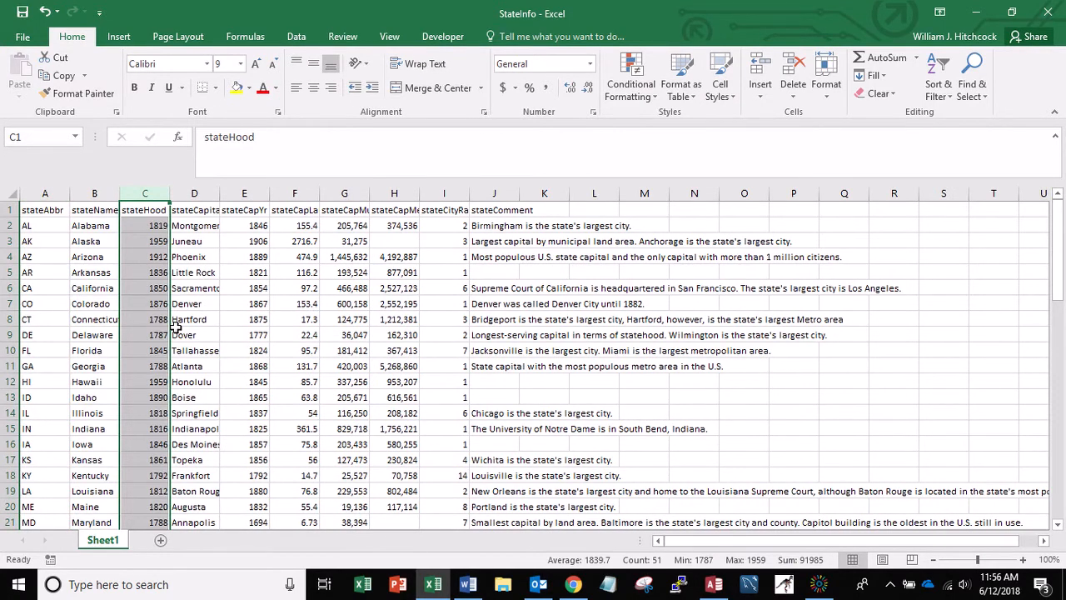
key("Right")
key("Left")
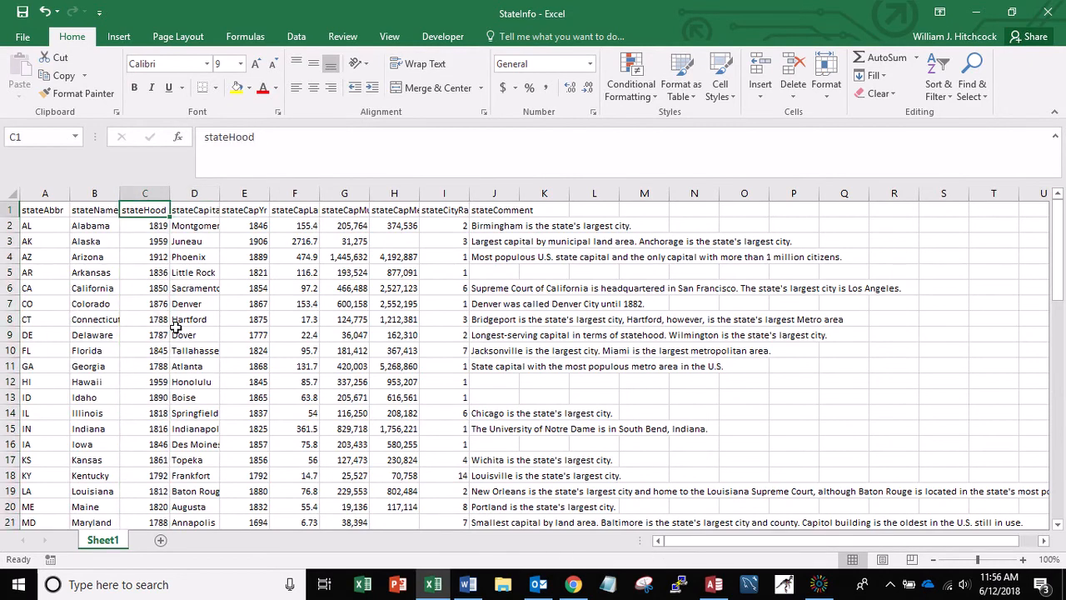
- Apply the General number format to the data in columns E through I, from row 2 down past the last state
key("Down")
key("Right")
key("Right")
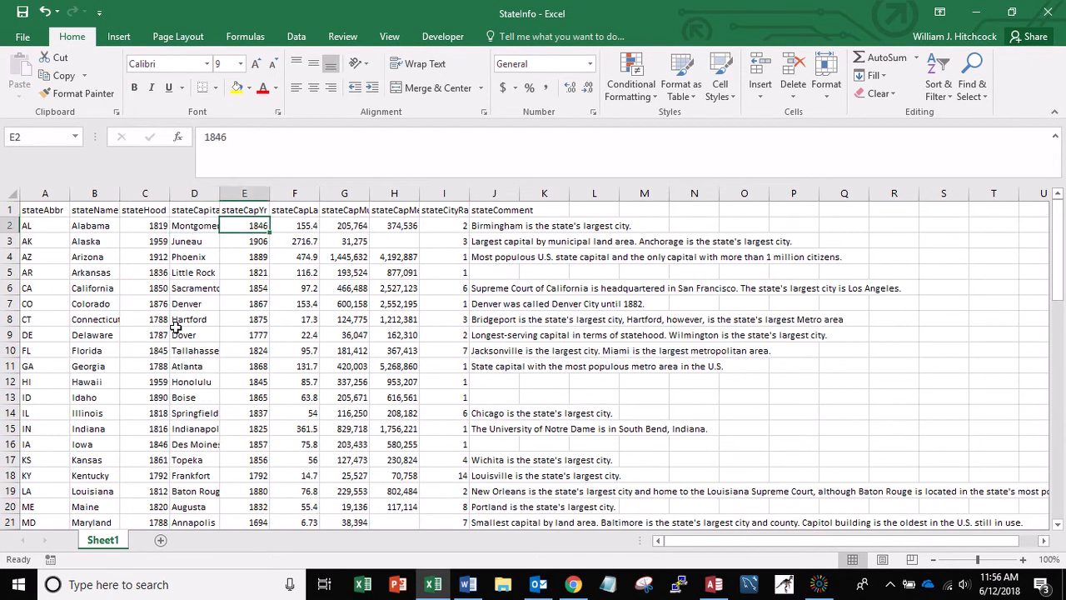
key("shift+Right")
key("shift+Right")
key("shift+Right")
key("shift+Right")
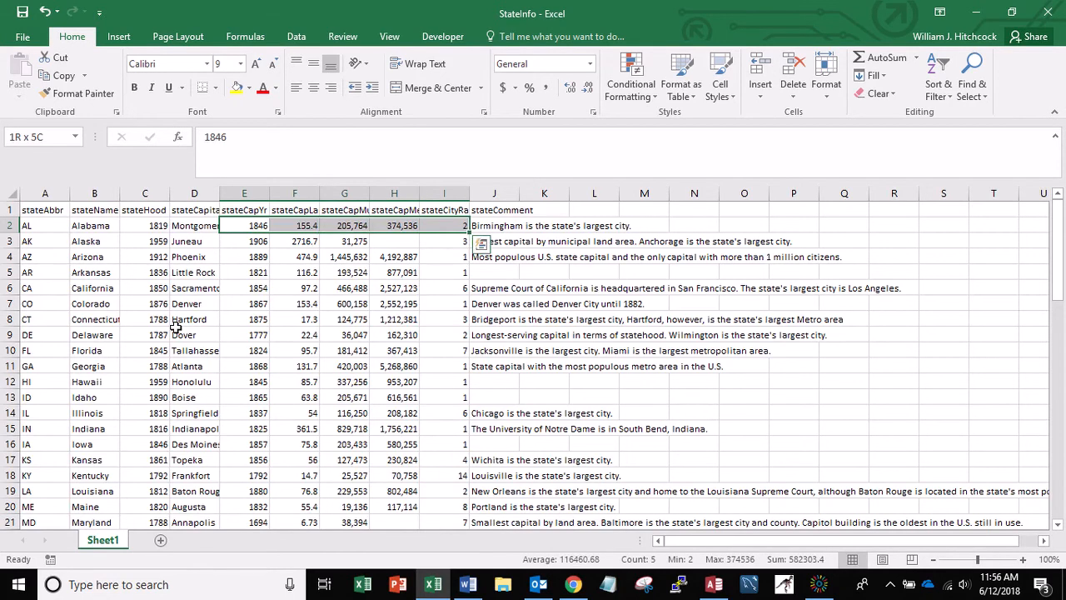
key("shift+Down")
key("shift+Down")
key("shift+Down")
key("shift+Down")
key("shift+Down")
key("shift+Down")
key("shift+Down")
key("shift+Down")
key("shift+Down")
key("shift+Down")
key("shift+Down")
key("shift+Down")
key("shift+Down")
key("shift+Down")
key("shift+Down")
key("shift+Down")
key("shift+Down")
key("shift+Down")
key("shift+Down")
key("shift+Down")
key("shift+Down")
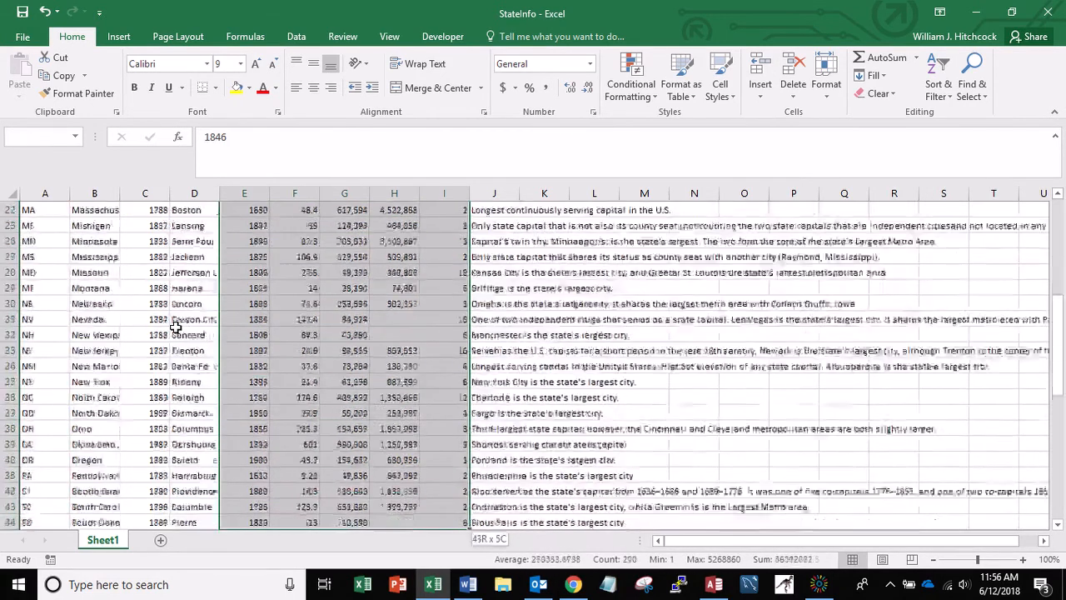
key("shift+Down")
key("shift+Down")
key("shift+Down")
key("shift+Down")
key("shift+Down")
key("shift+Down")
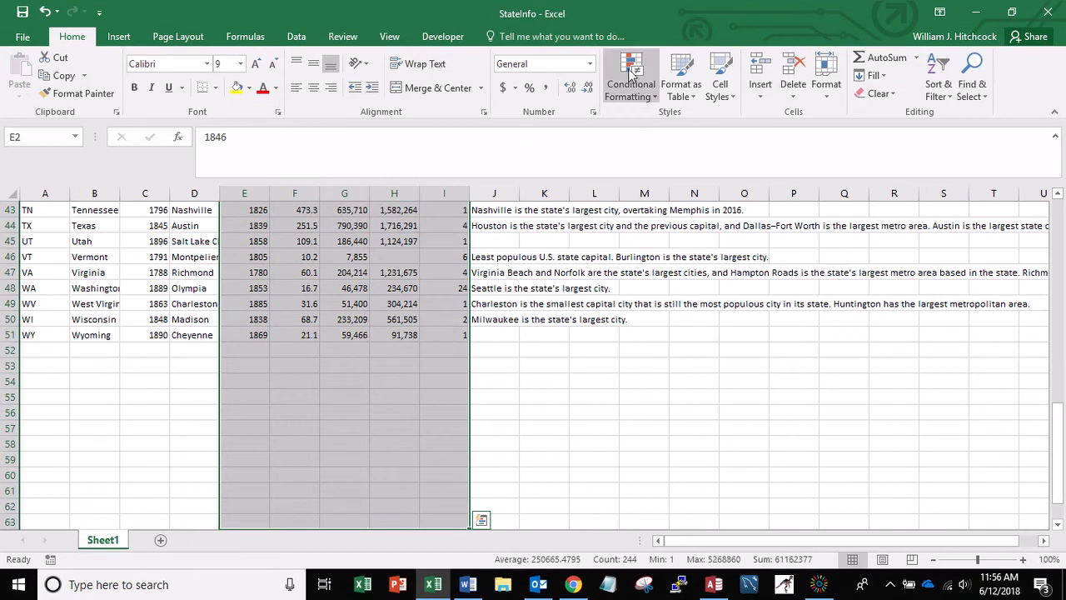
left_click(590, 67)
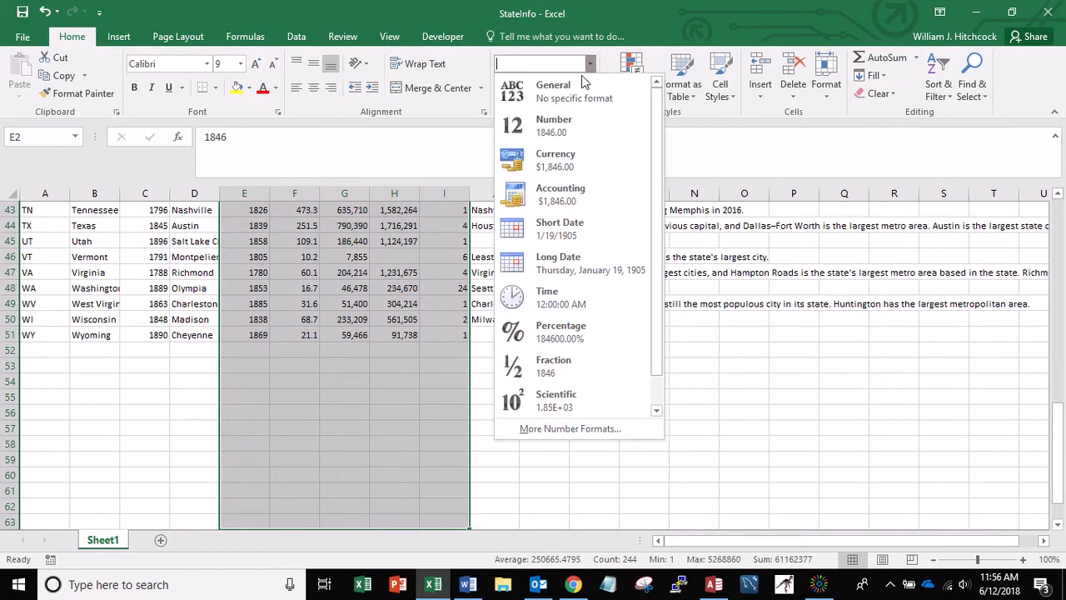
left_click(570, 92)
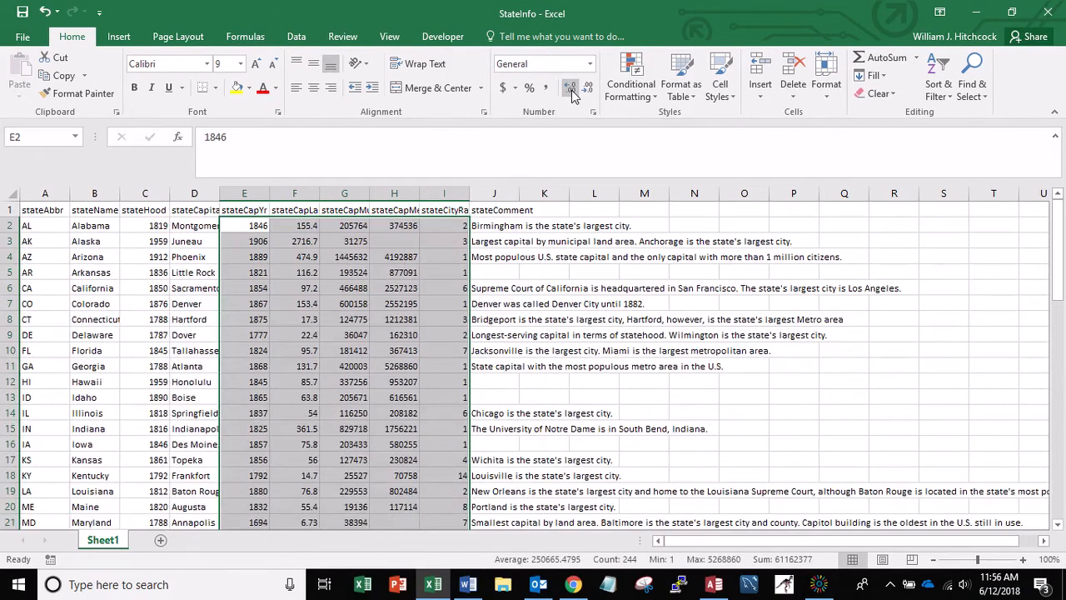
- Select columns A through I and autofit their widths to the contents
key("ctrl+Home")
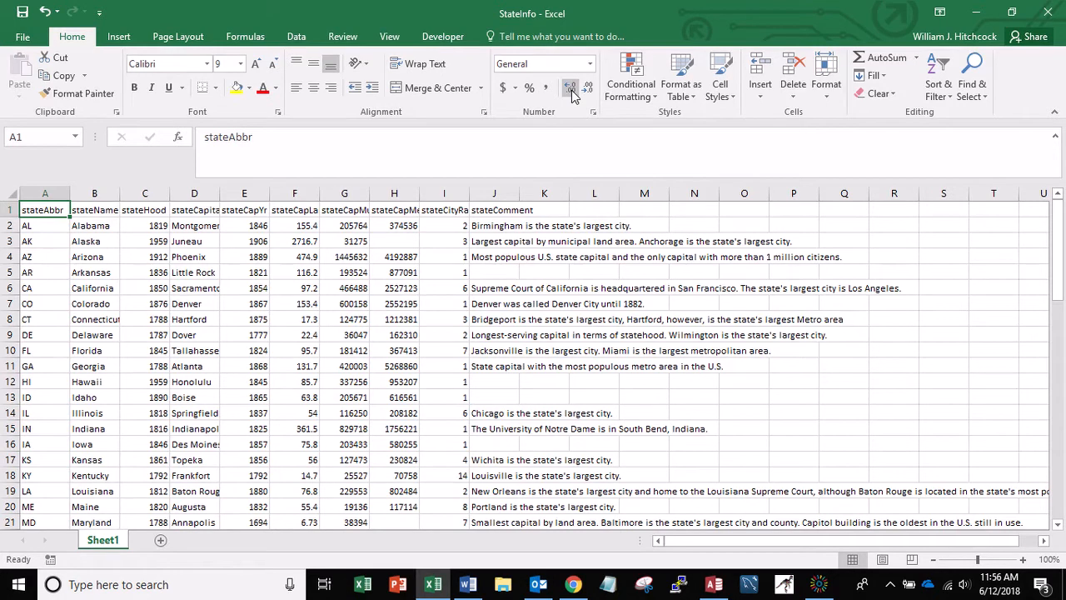
left_click(38, 193)
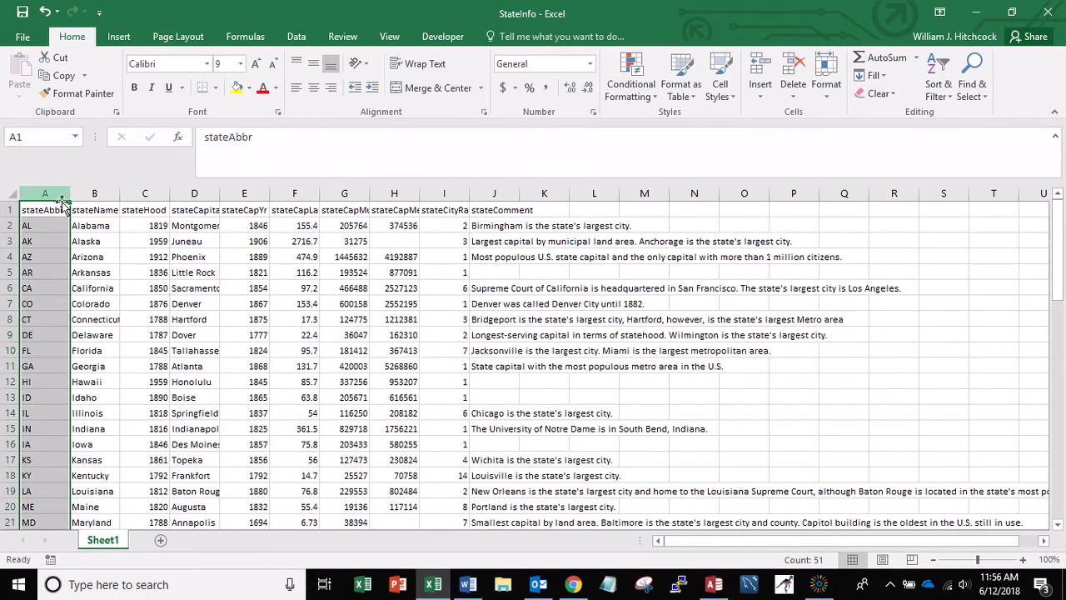
left_click(446, 195, "shift")
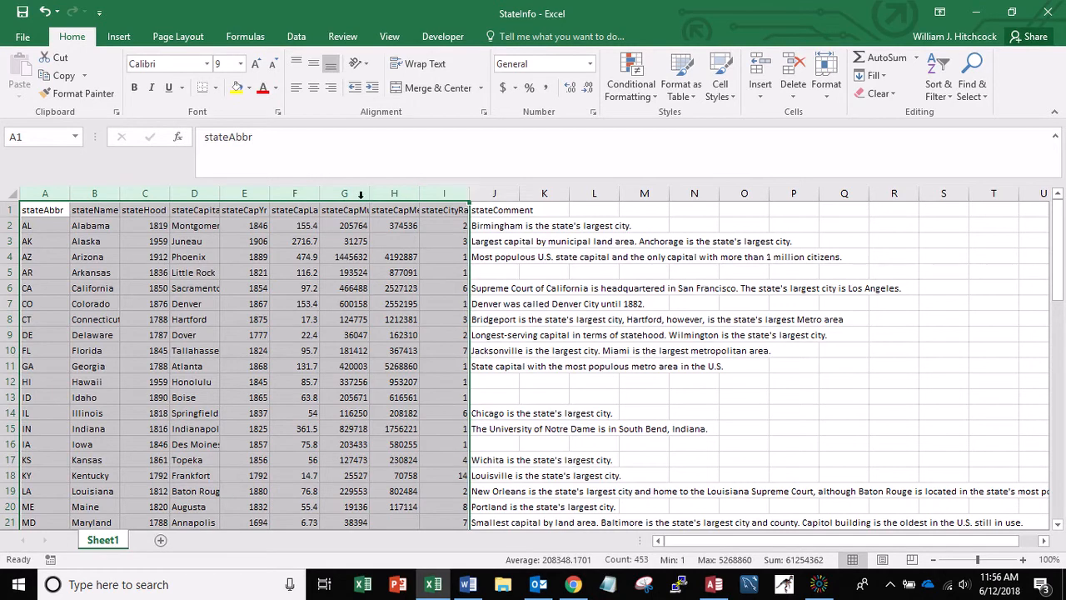
double_click(319, 195)
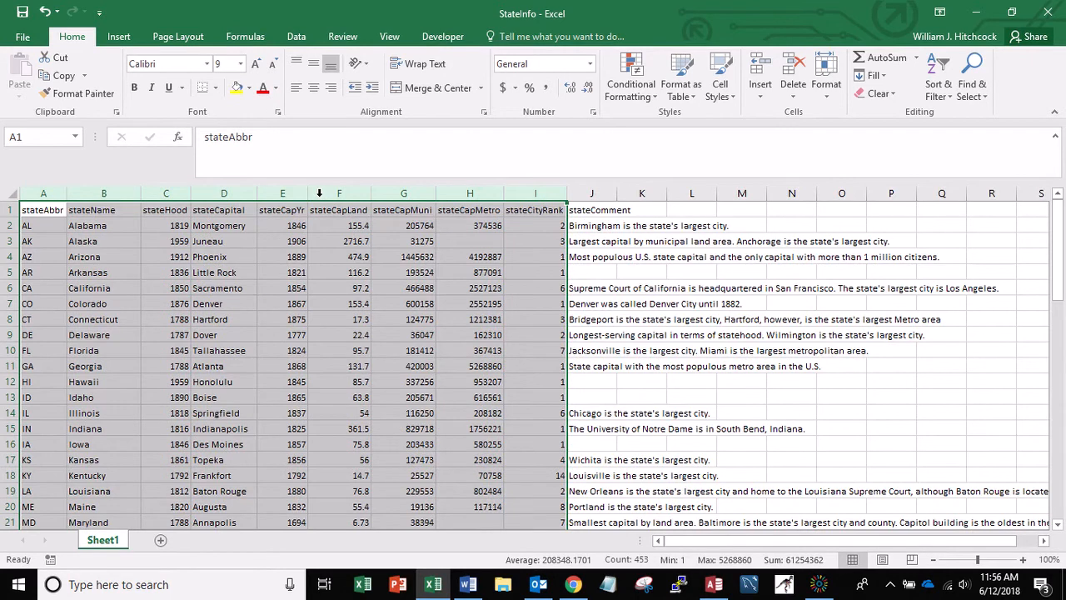
- Widen the stateComment column J, return to cell A1 and save the workbook
left_click(592, 209)
left_click_drag(617, 193, 803, 204)
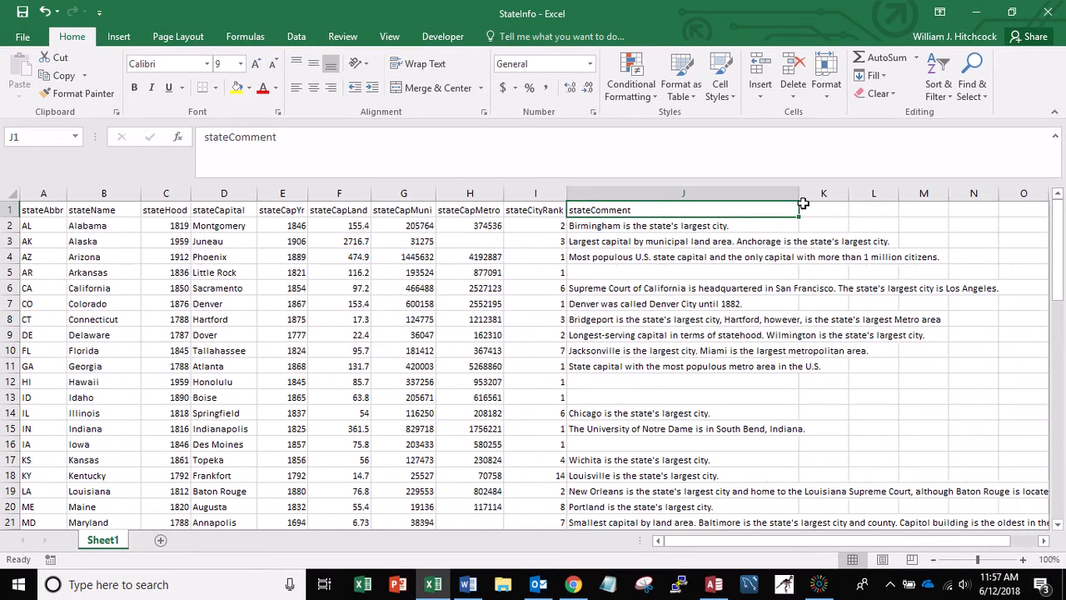
key("ctrl+Home")
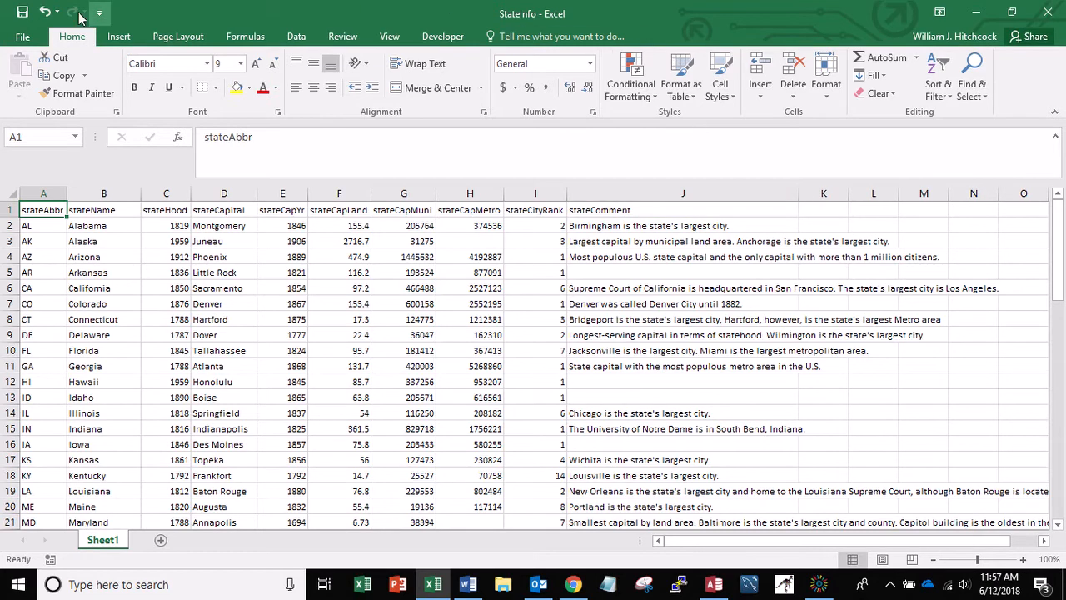
left_click(22, 14)
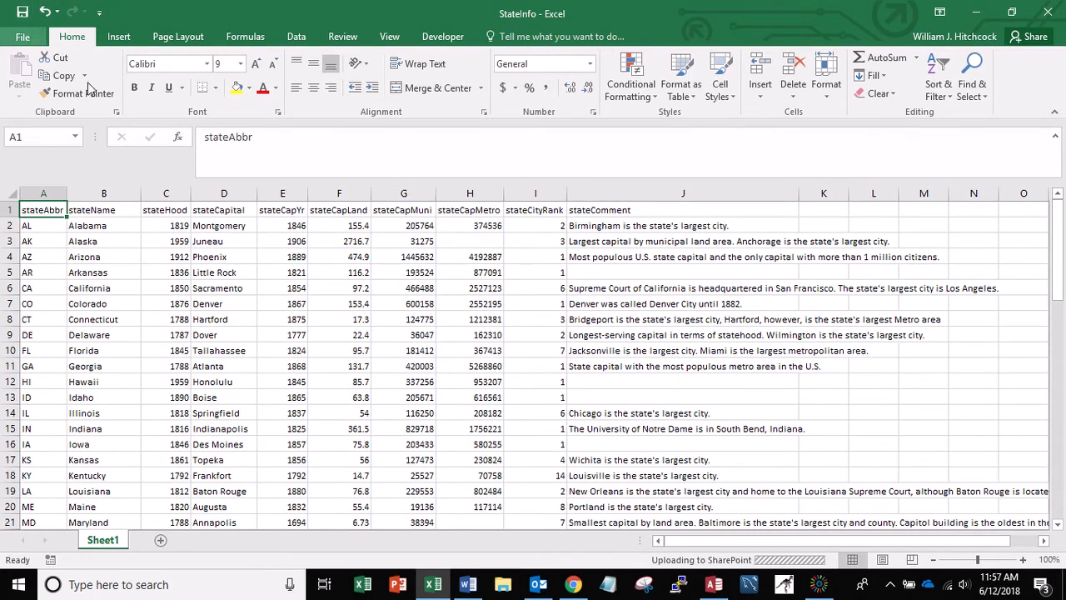
mouse_move(1059, 281)
left_mouse_down()
mouse_move(1061, 506)
mouse_move(1059, 271)
left_mouse_up()
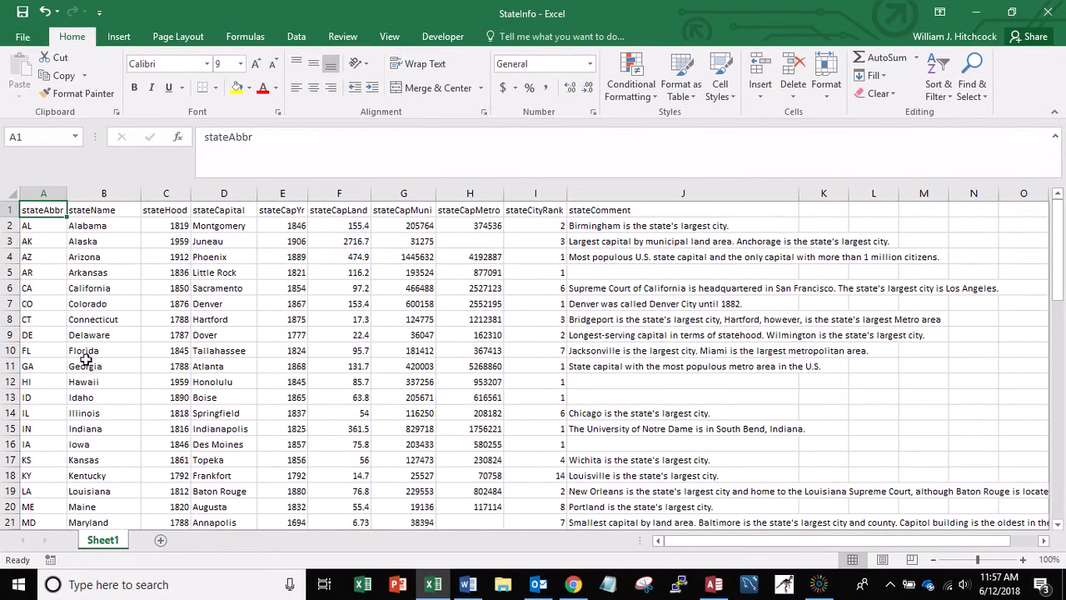
- Rename the worksheet Sheet1 as StateCaps
right_click(106, 547)
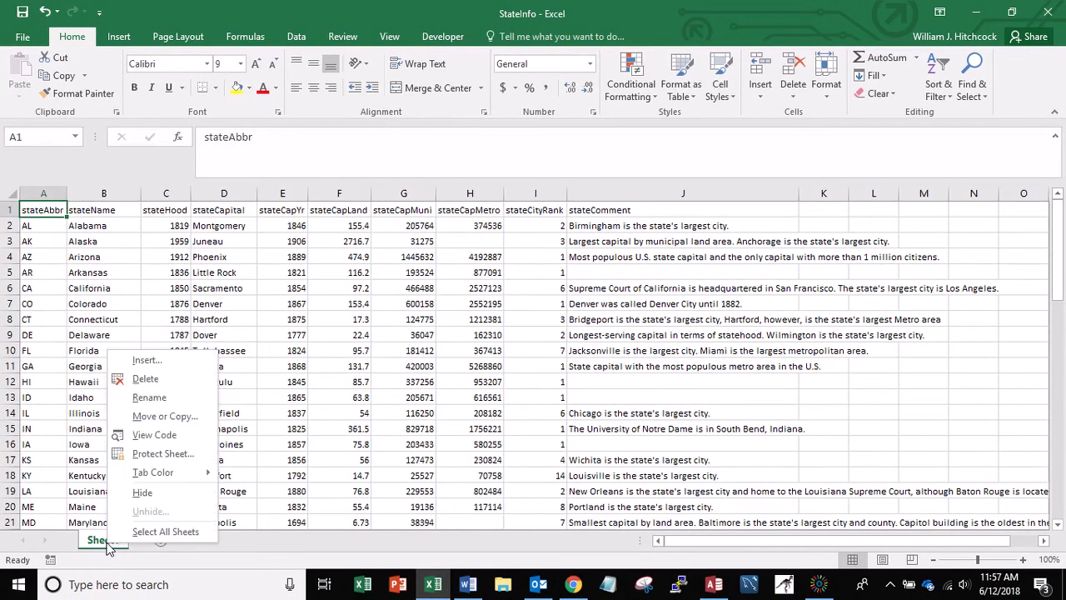
left_click(150, 400)
type("St")
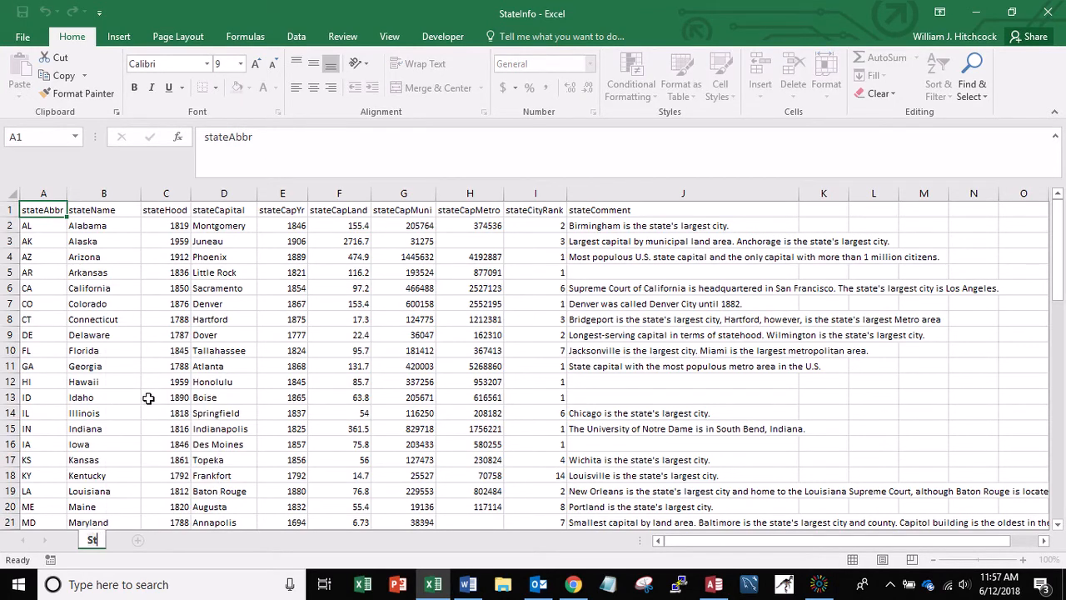
type("ateC")
type("aps")
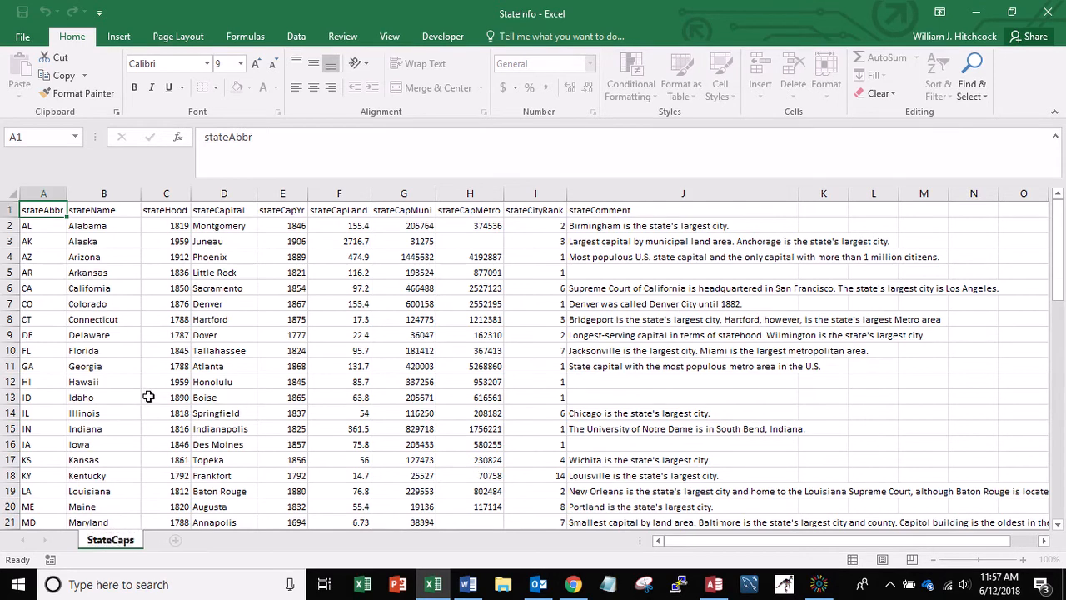
key("Return")
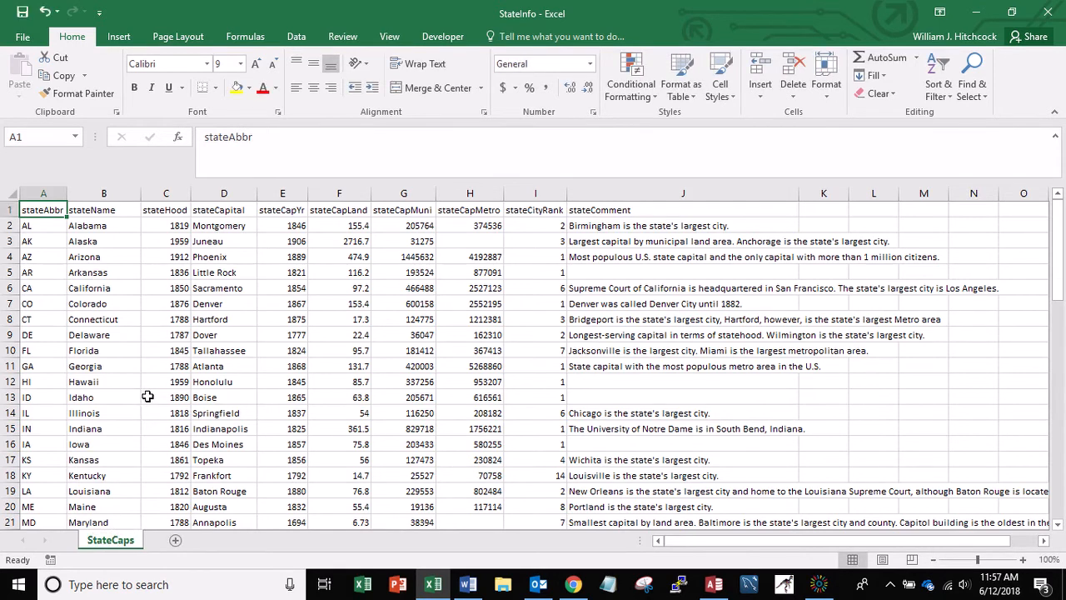
- Save the StateInfo workbook with its renamed sheet and close it
left_click(23, 12)
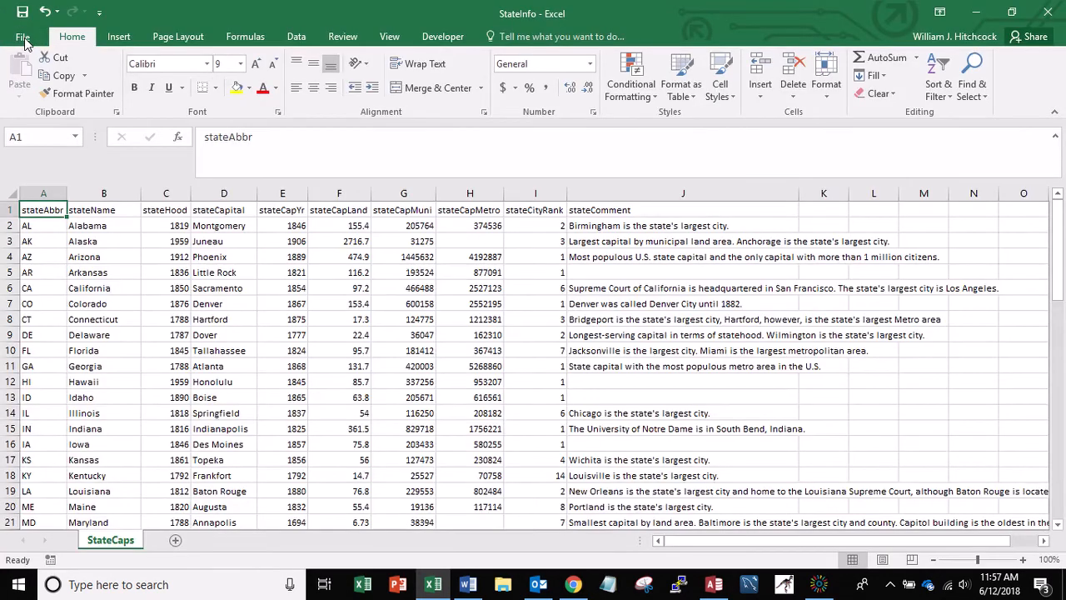
left_click(22, 37)
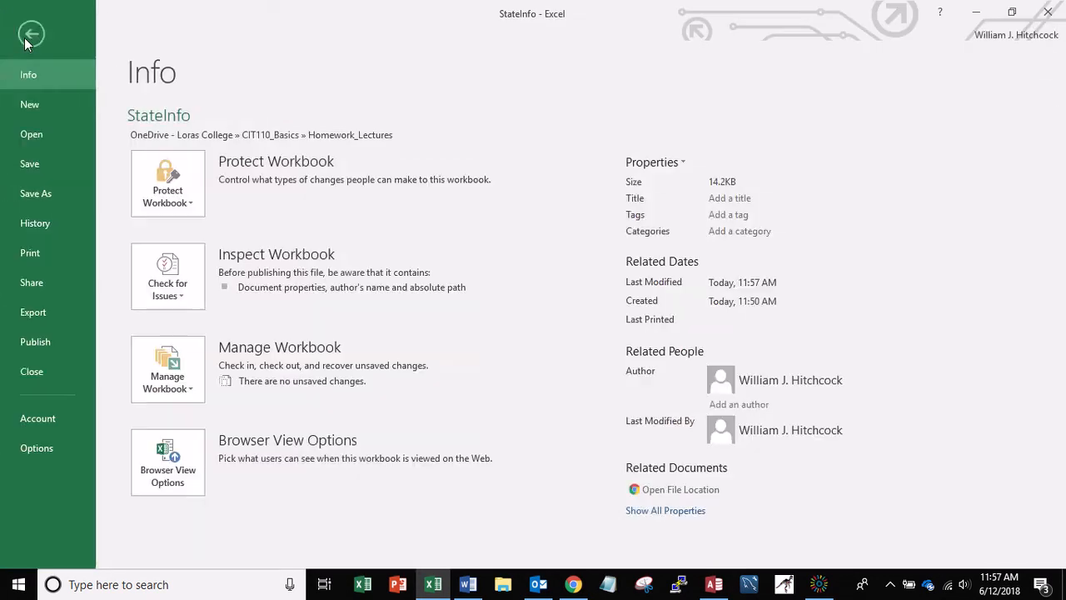
key("Escape")
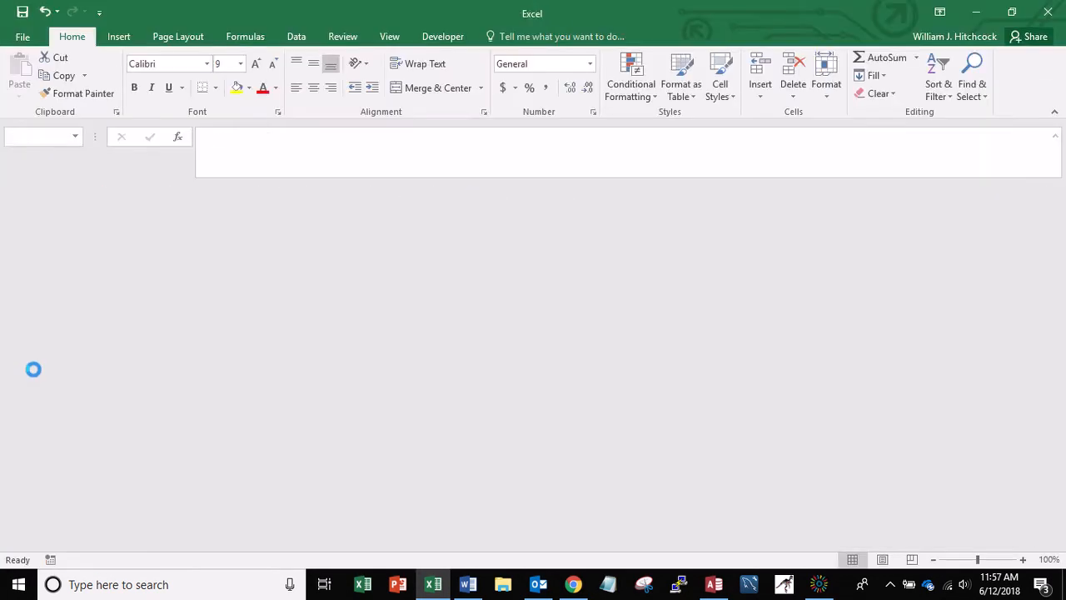
- Switch to Access and begin a new blank desktop database
left_click(714, 581)
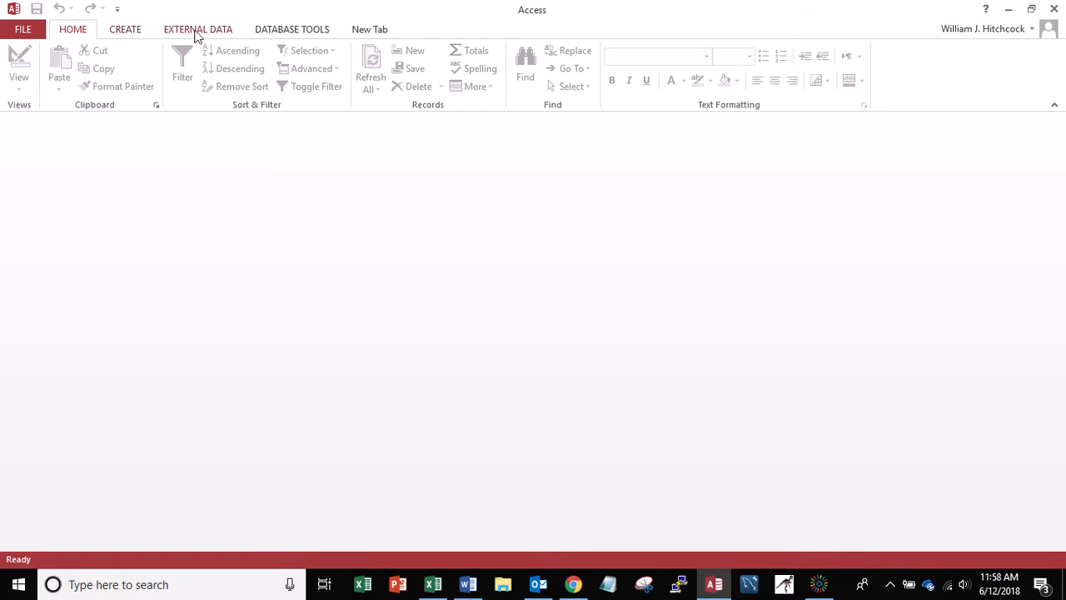
left_click(23, 33)
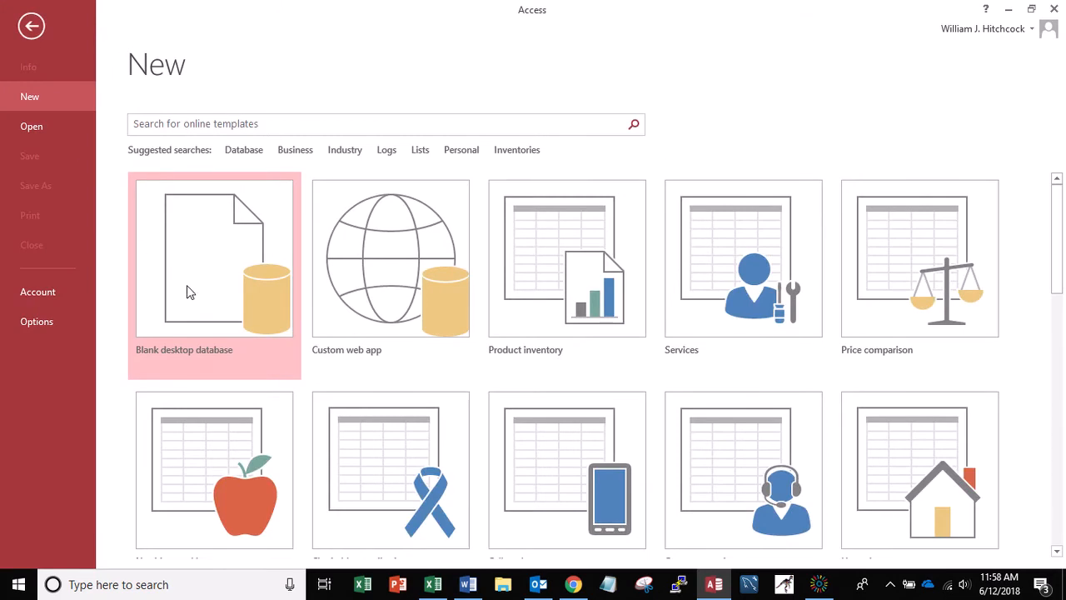
left_click(187, 288)
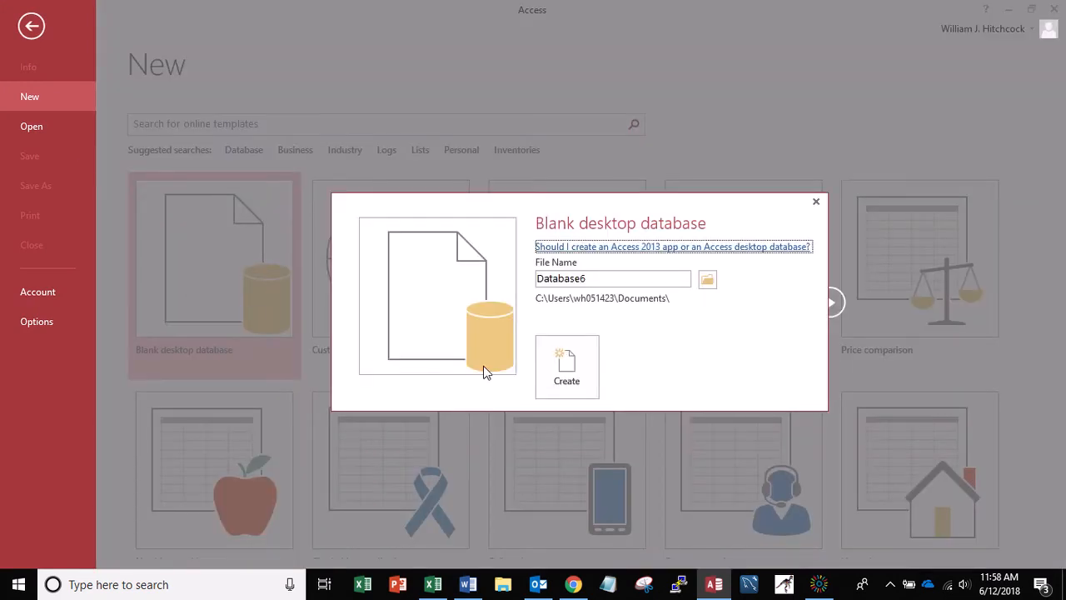
- Browse to the 2018_05_Summer folder inside CIT110_Basics as the storage location for the new database
left_click(706, 280)
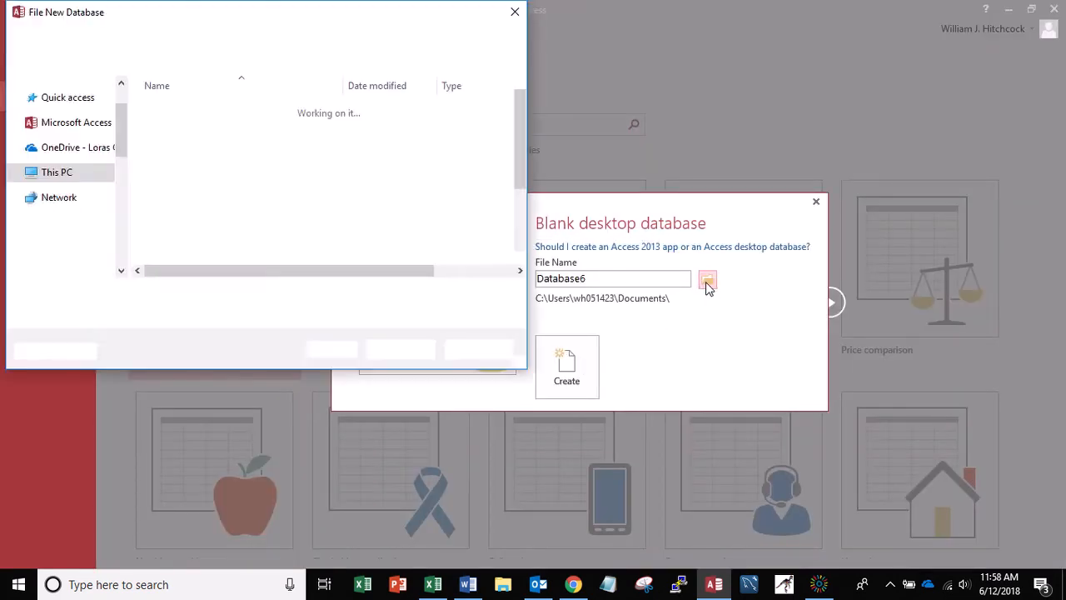
left_click(123, 101)
left_click(122, 102)
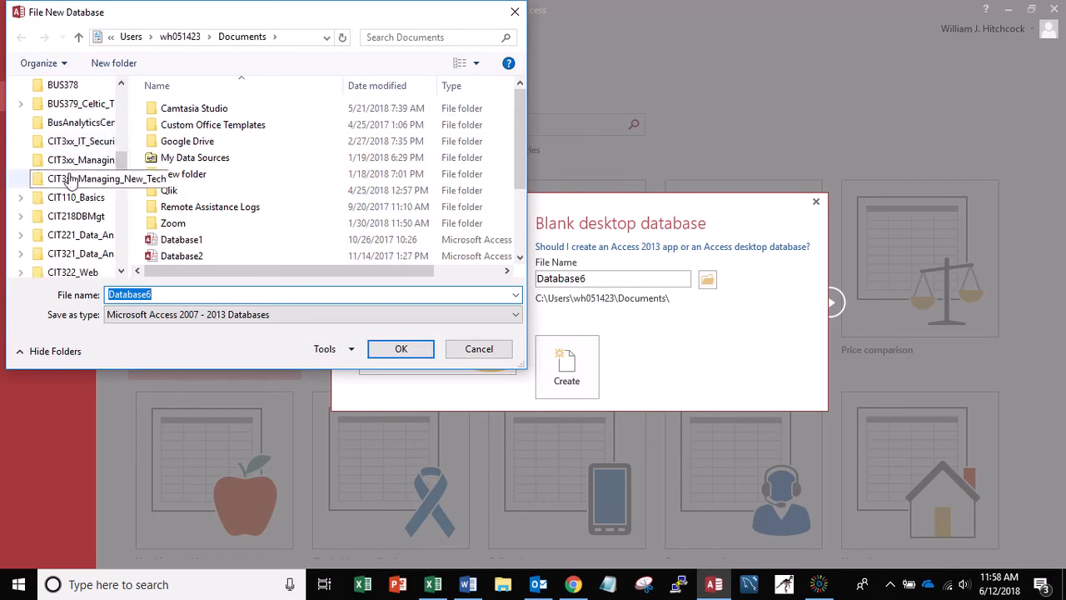
left_click(72, 202)
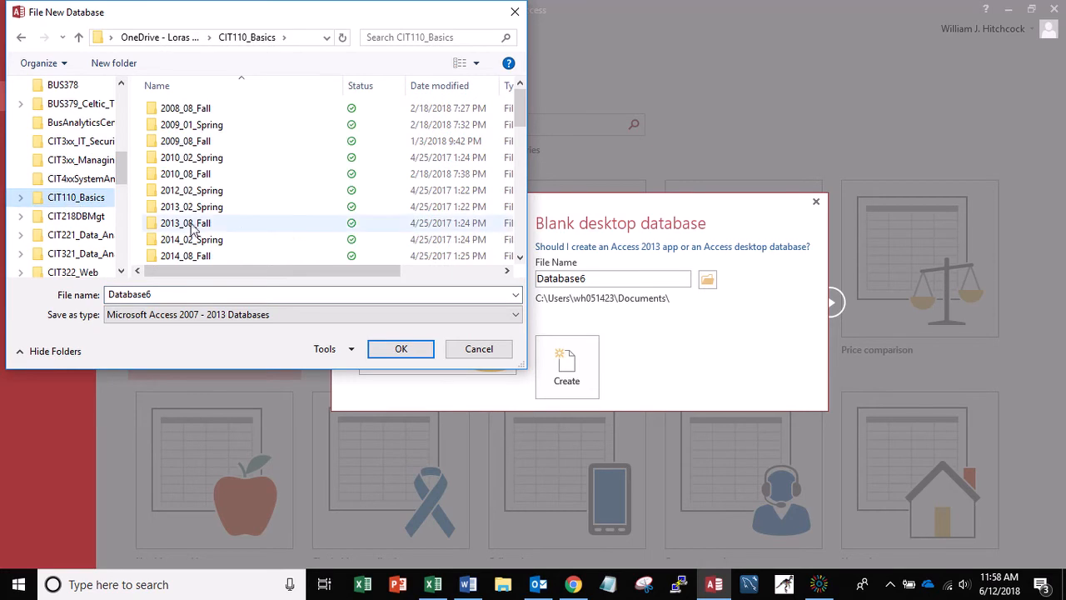
left_click(521, 226)
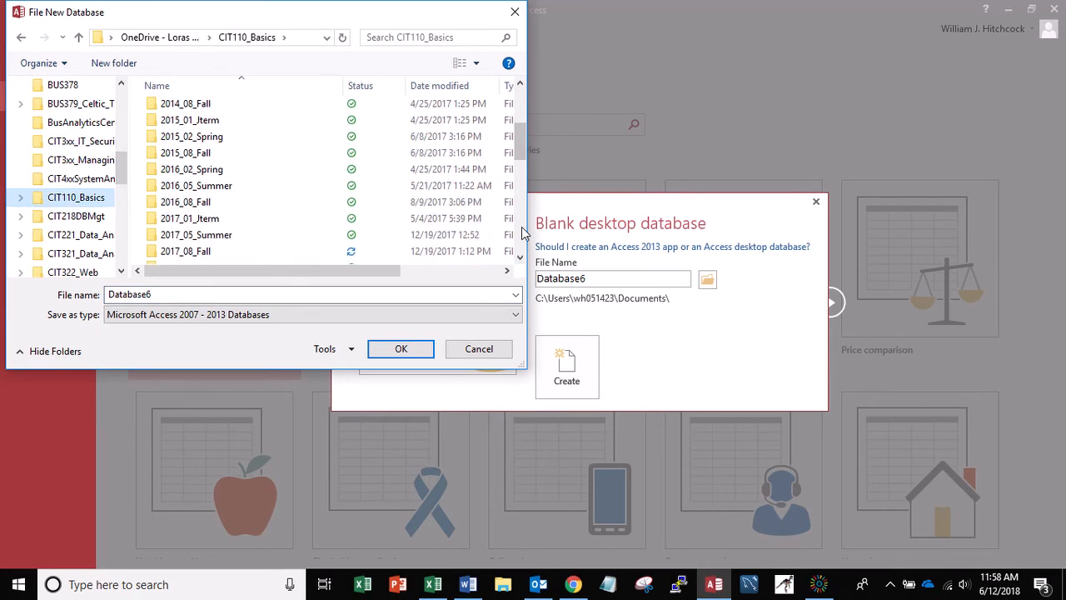
left_click(521, 226)
left_click(222, 126)
double_click(222, 125)
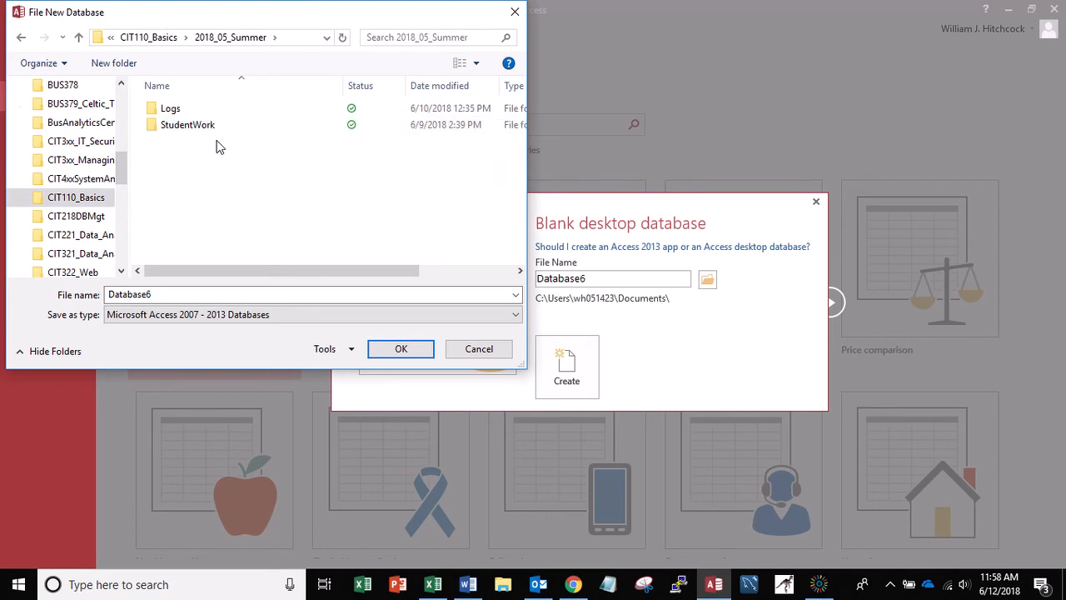
- Create the database with the file name Contact and close its empty starter table
double_click(200, 293)
type("Contact")
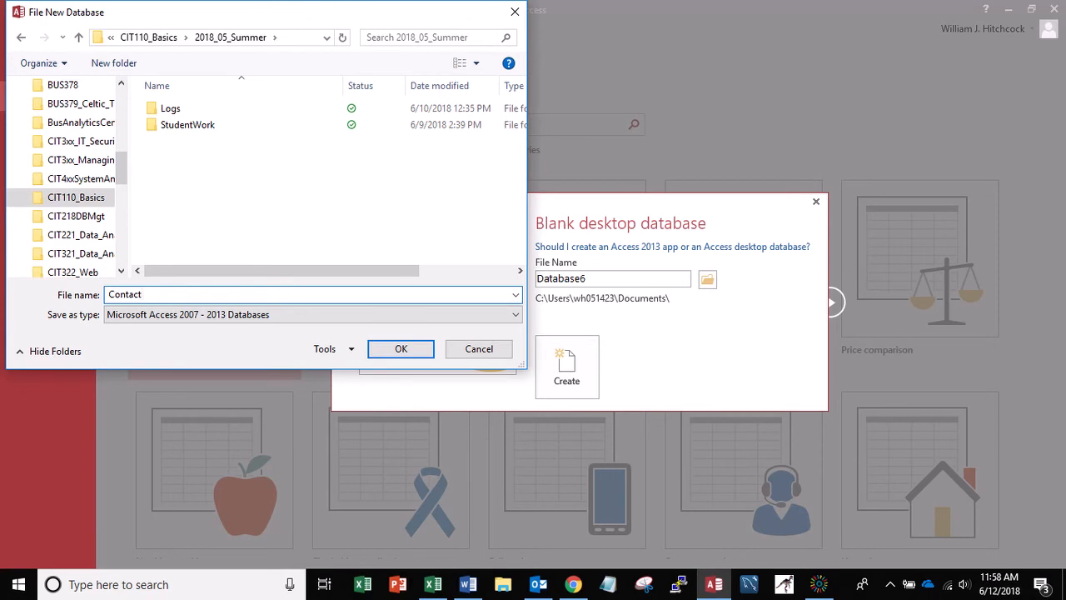
key("Return")
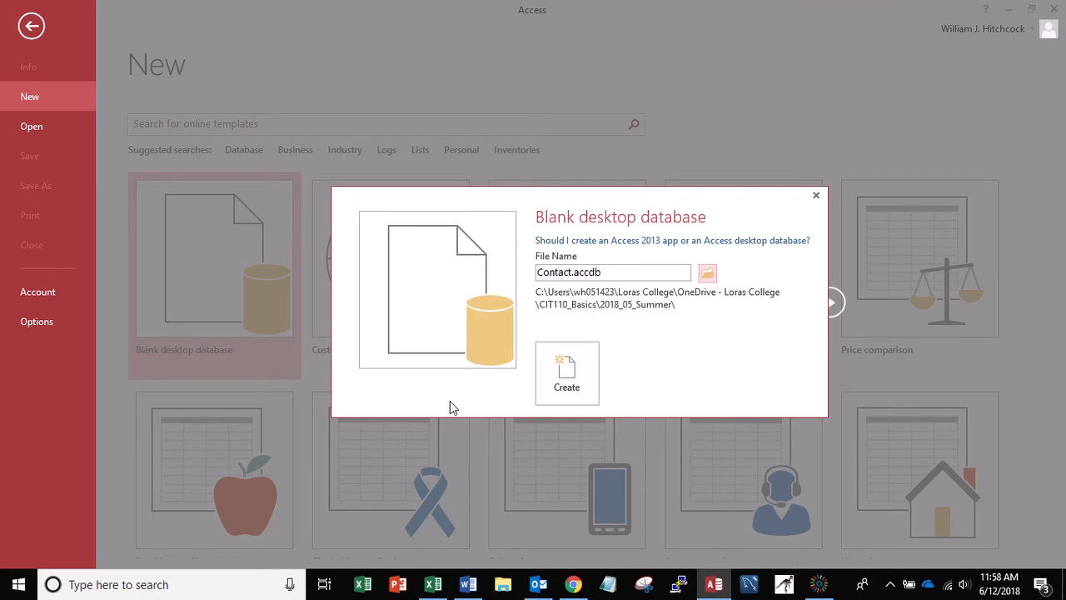
left_click(567, 372)
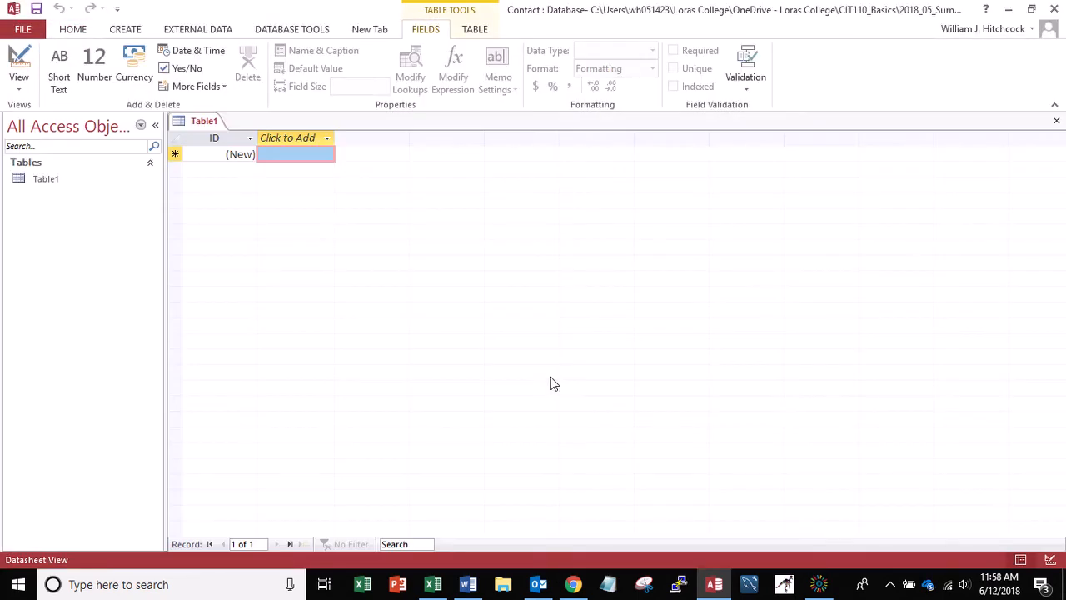
left_click(1056, 123)
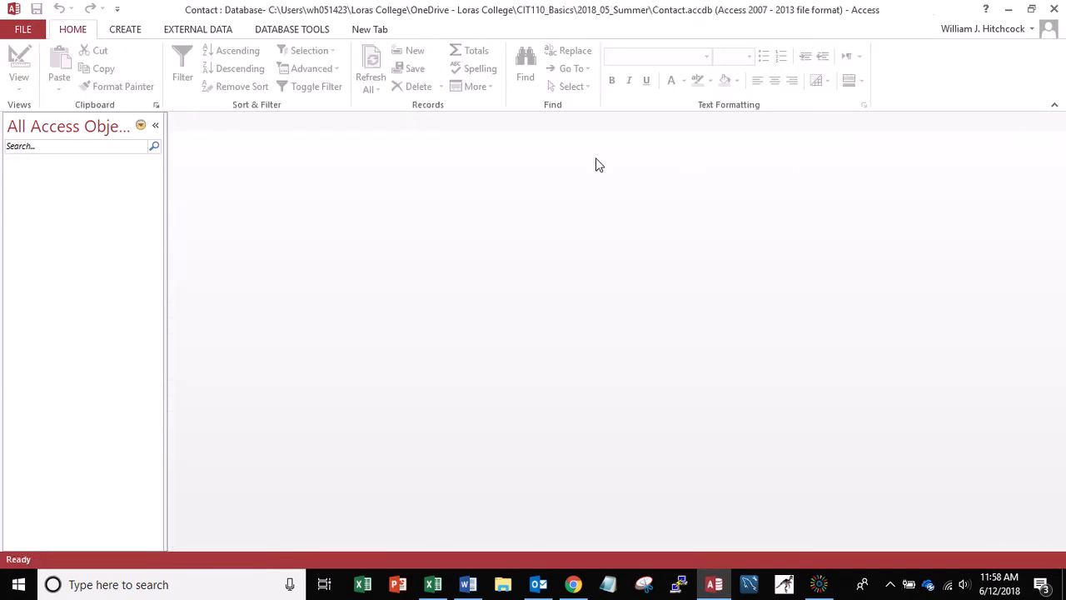
- Start an Excel import of the StateInfo workbook from Homework_Lectures into a new table in the current database
left_click(199, 32)
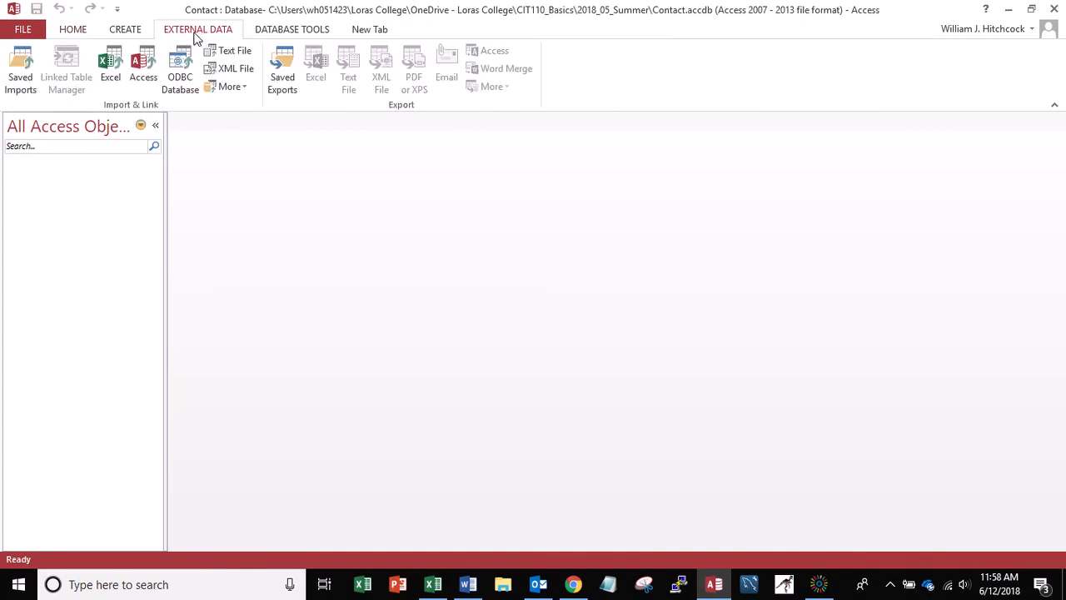
left_click(108, 68)
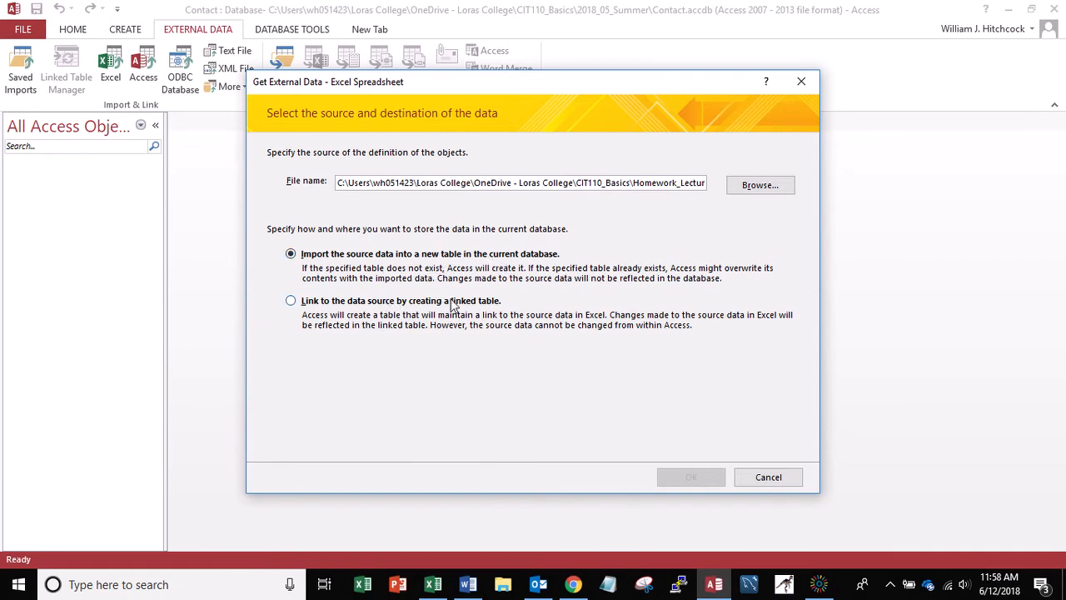
left_click(737, 188)
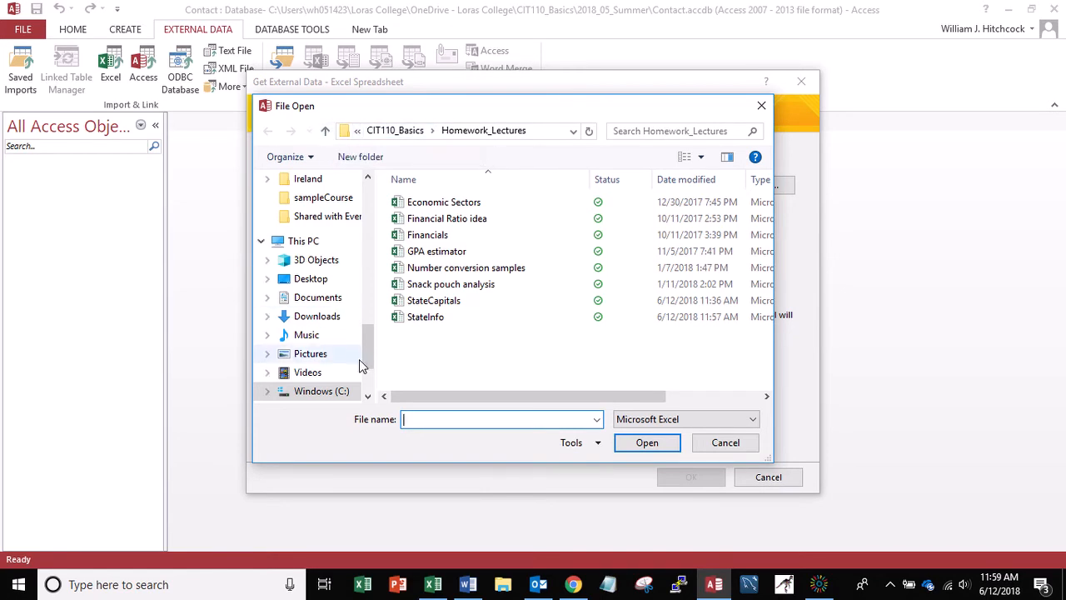
left_click(421, 322)
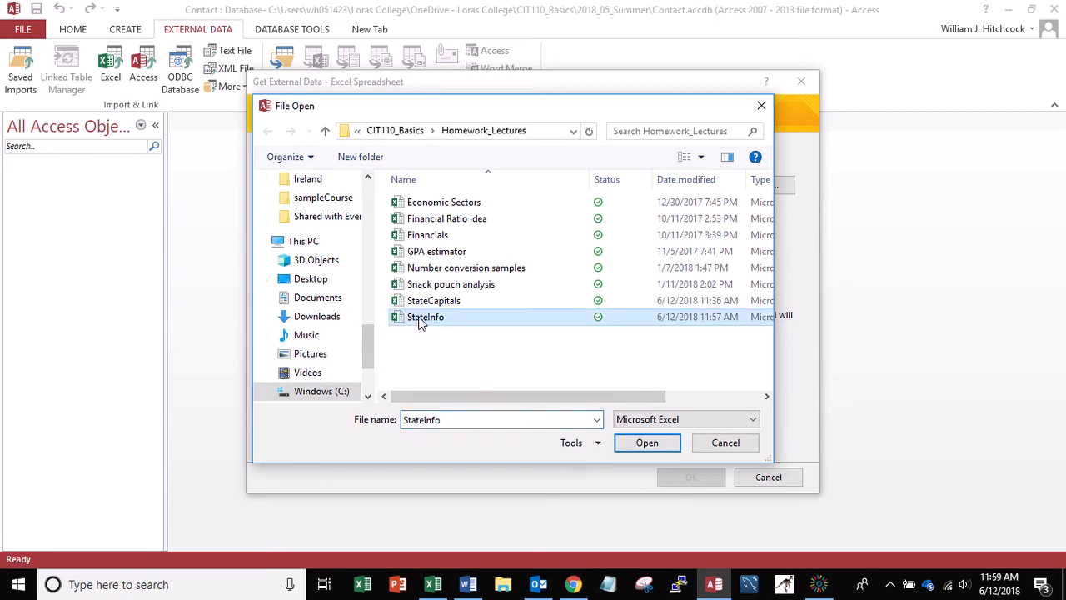
left_click(642, 447)
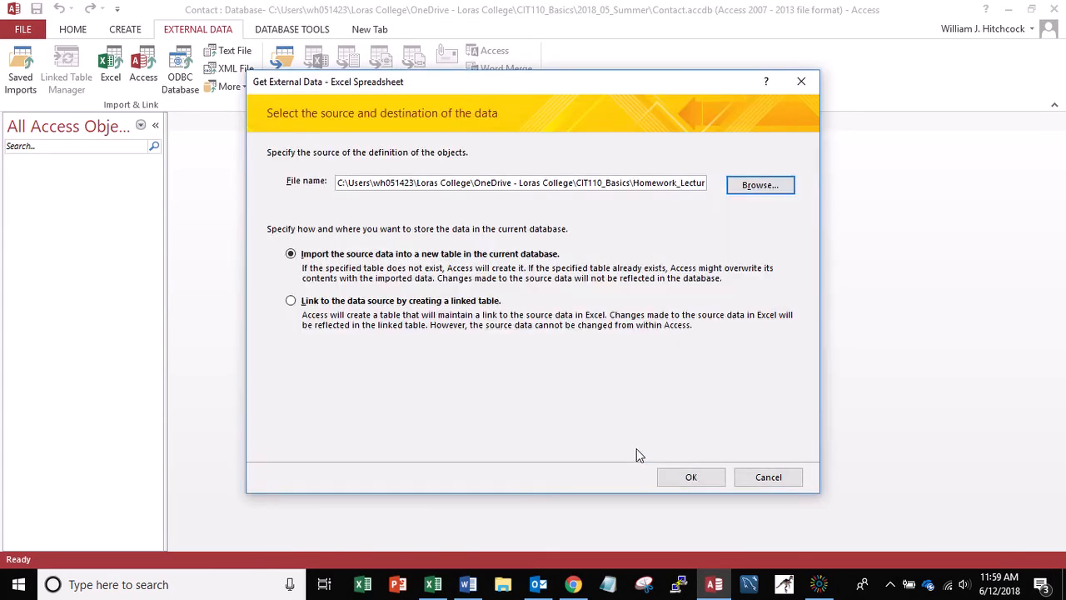
left_click(669, 479)
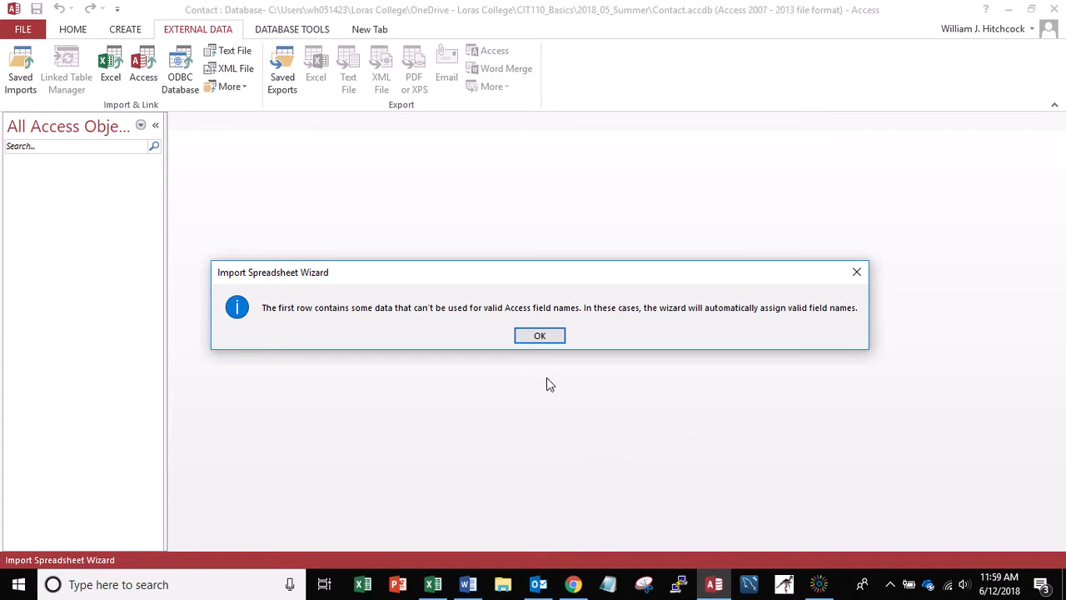
left_click(540, 336)
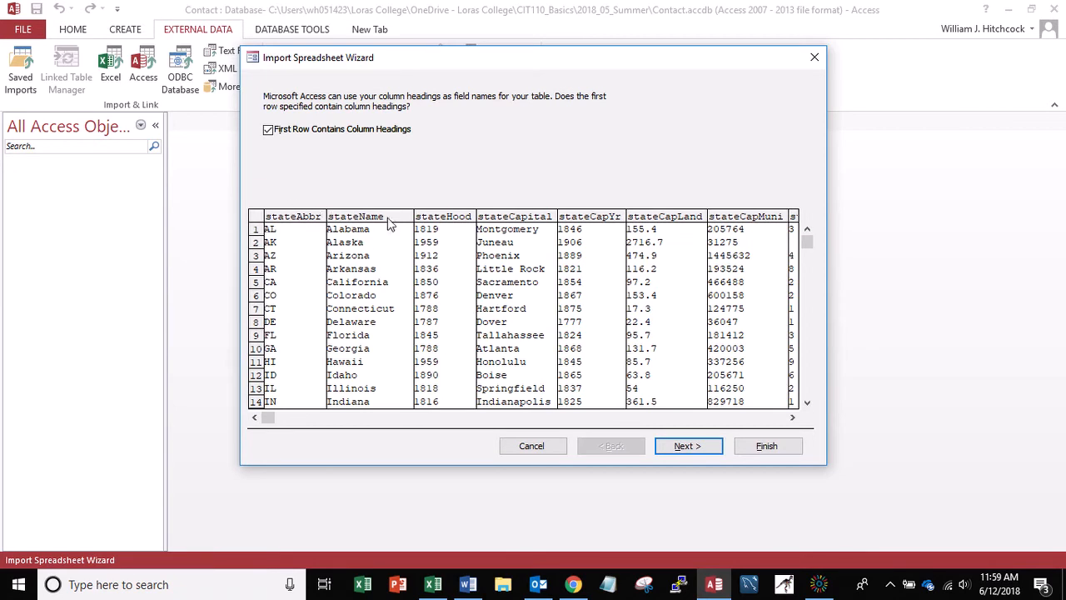
- Turn the First Row Contains Column Headings option off and back on to compare the preview
left_click(300, 132)
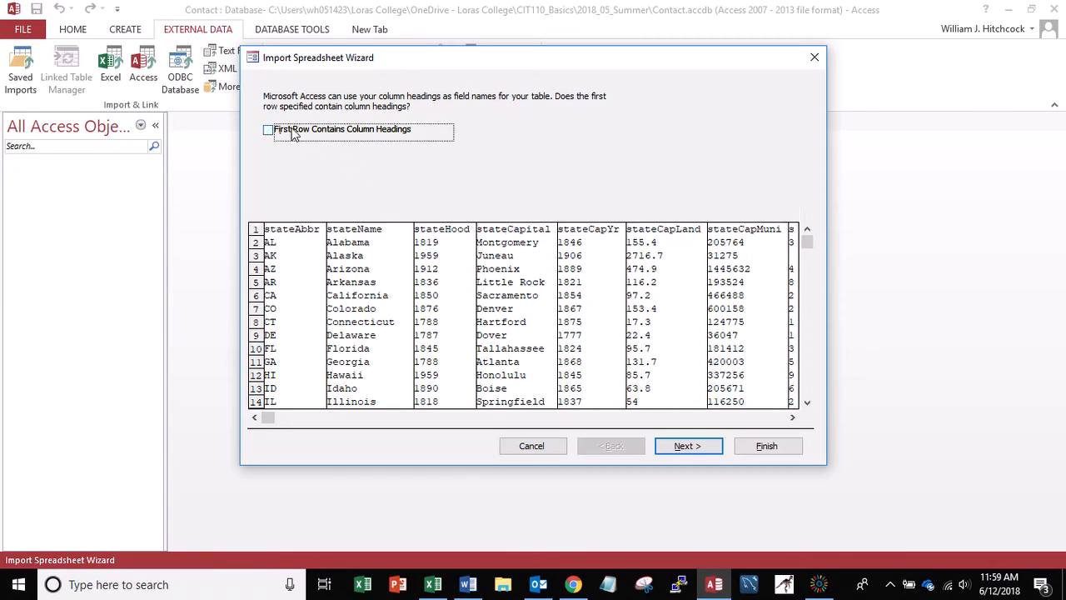
left_click(307, 132)
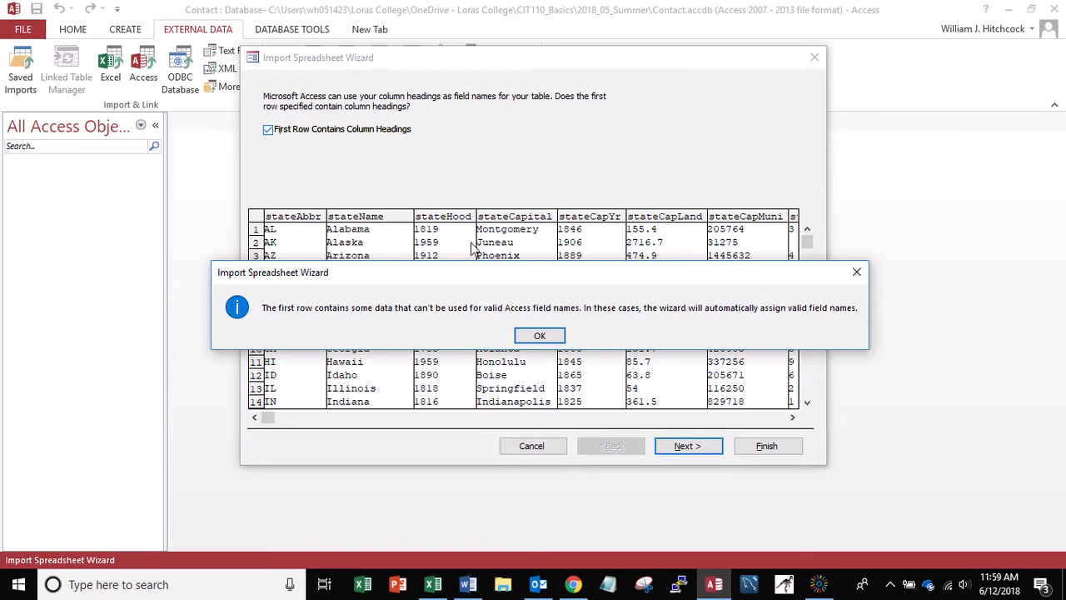
left_click(541, 335)
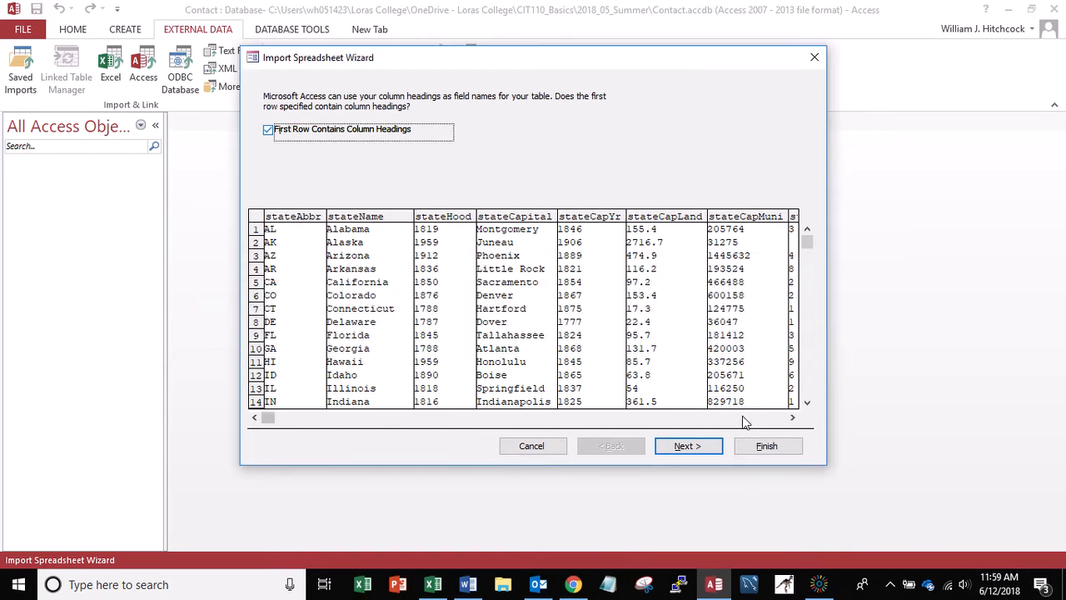
- Examine the remaining field names in the import preview, through stateComment
left_click(792, 417)
left_click(792, 417)
left_click(793, 417)
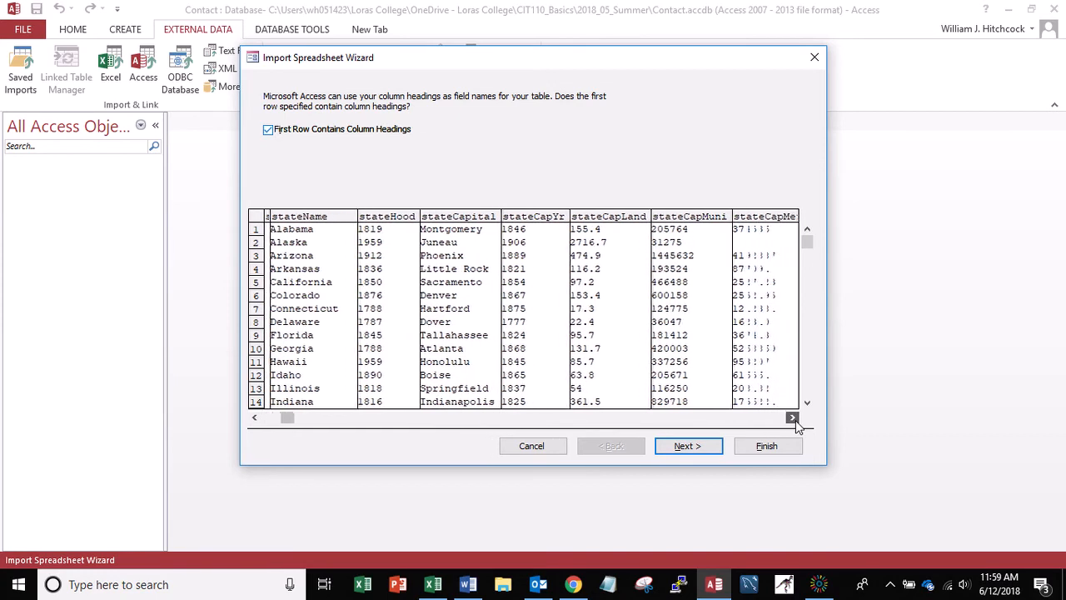
left_click(792, 417)
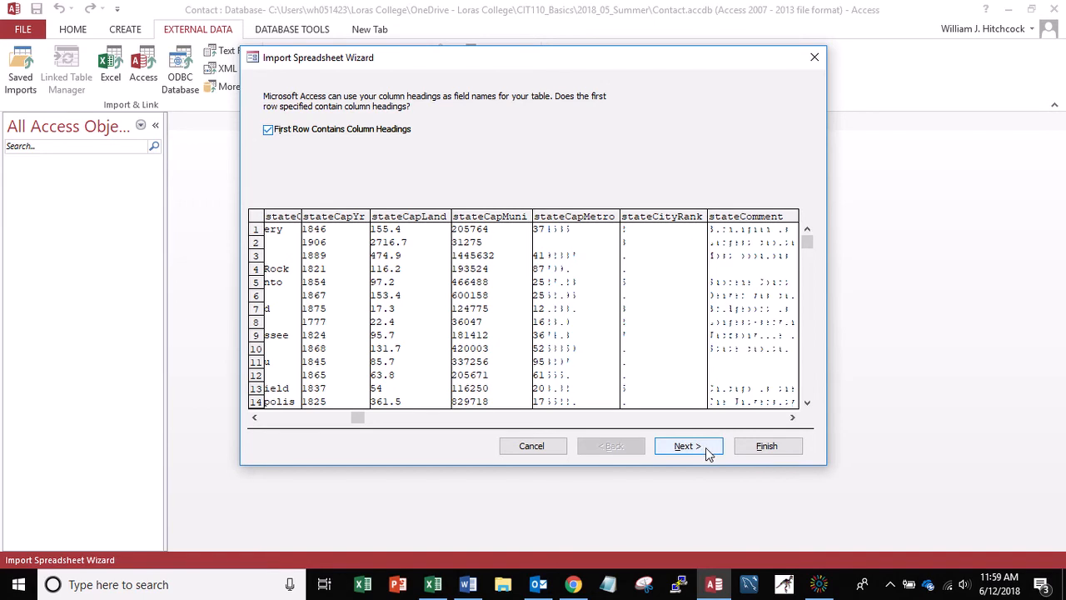
- Cancel the running import and restart the Excel import of StateInfo from Homework_Lectures into a new table
left_click(547, 448)
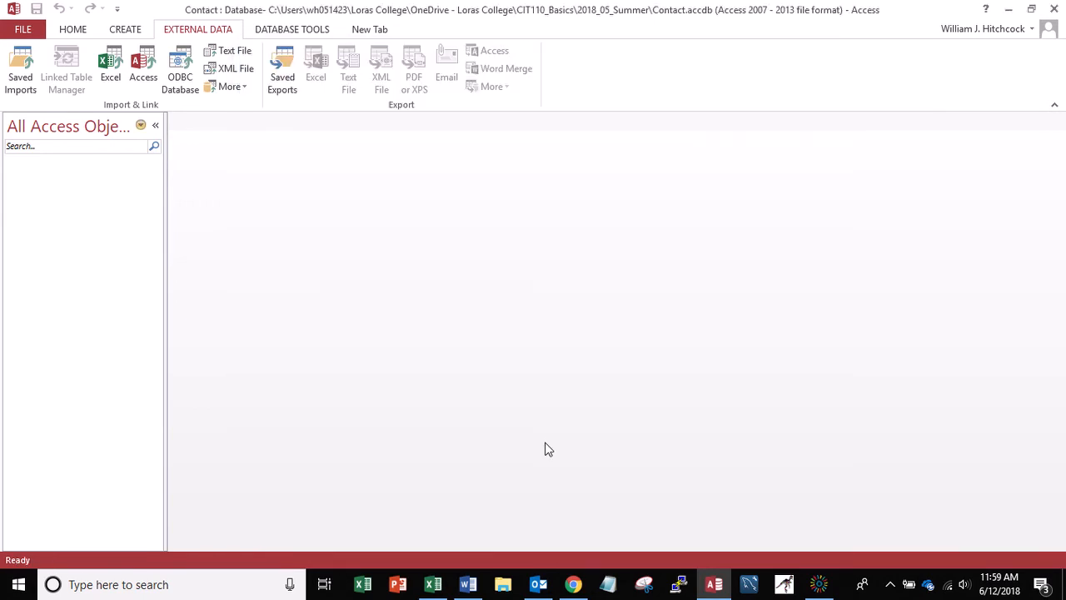
left_click(111, 69)
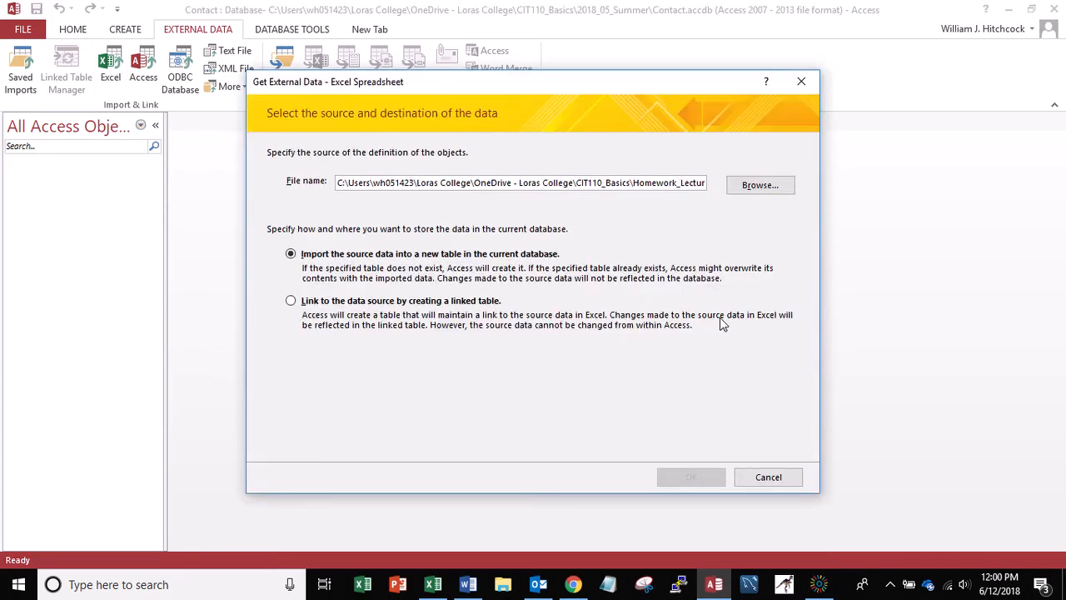
left_click(748, 187)
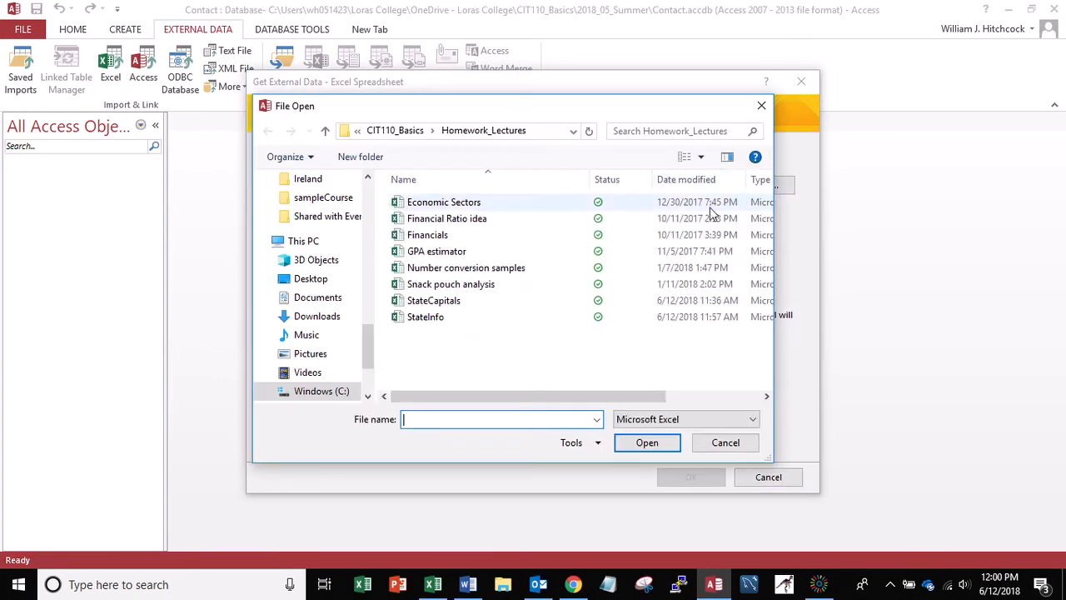
left_click(427, 321)
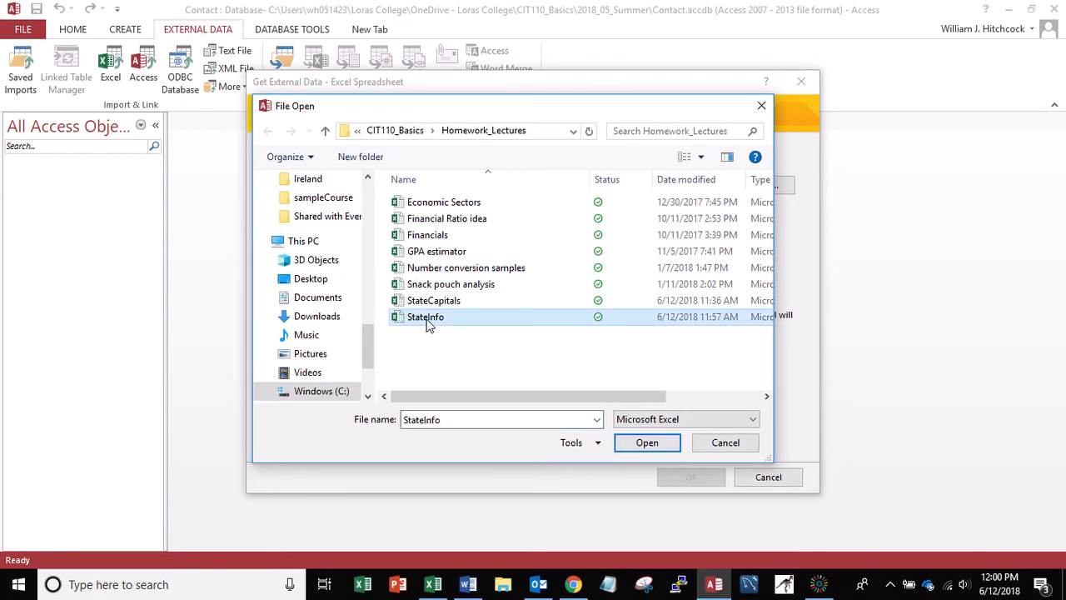
double_click(427, 321)
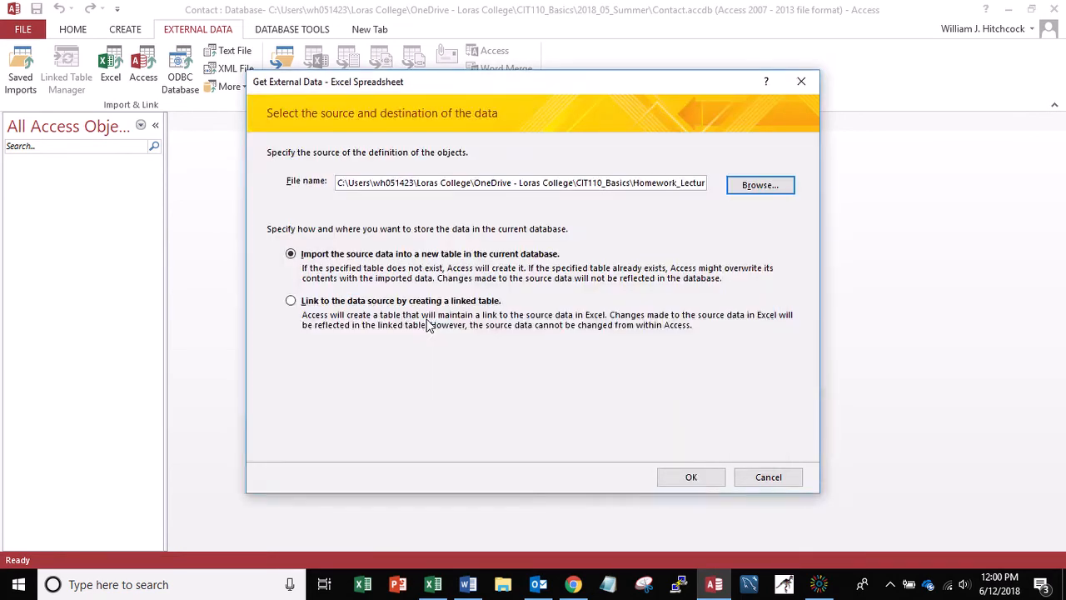
left_click(692, 478)
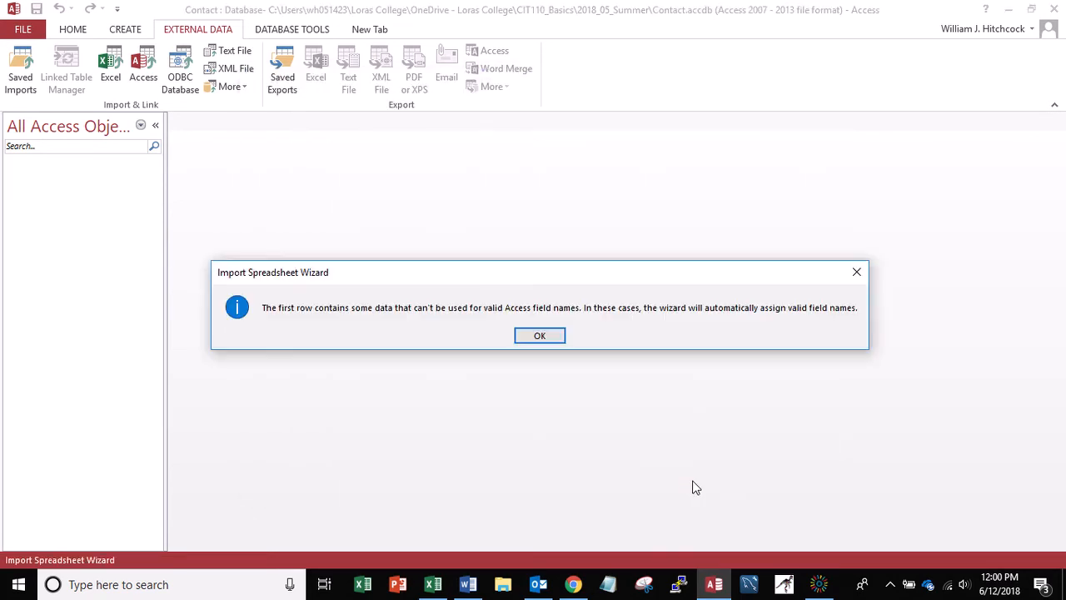
left_click(539, 336)
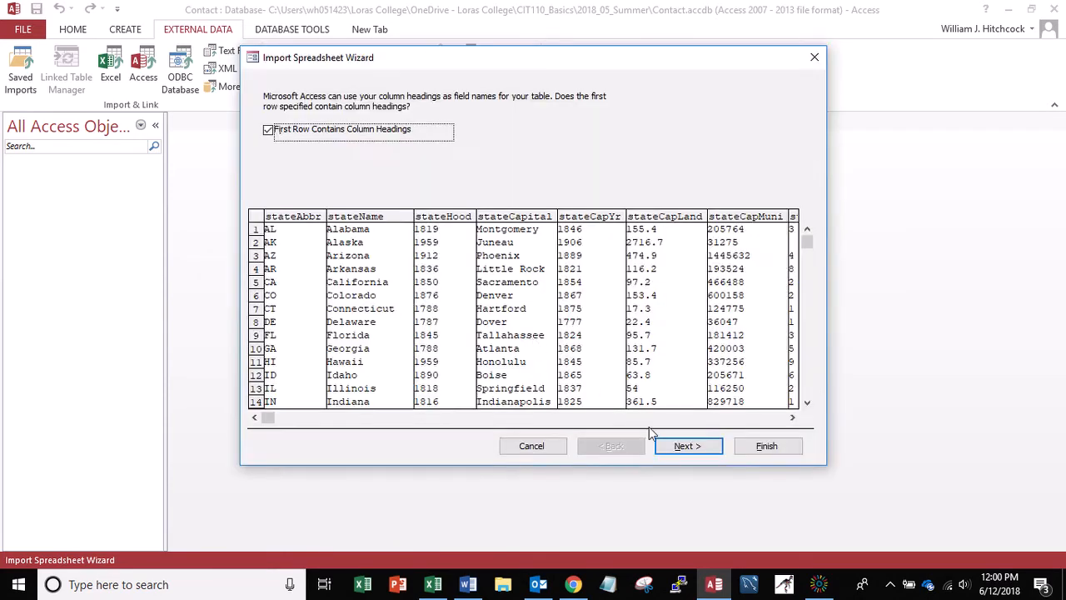
- Finish the import using the first row as column headings and the default field options, without saving the import steps
left_click(688, 447)
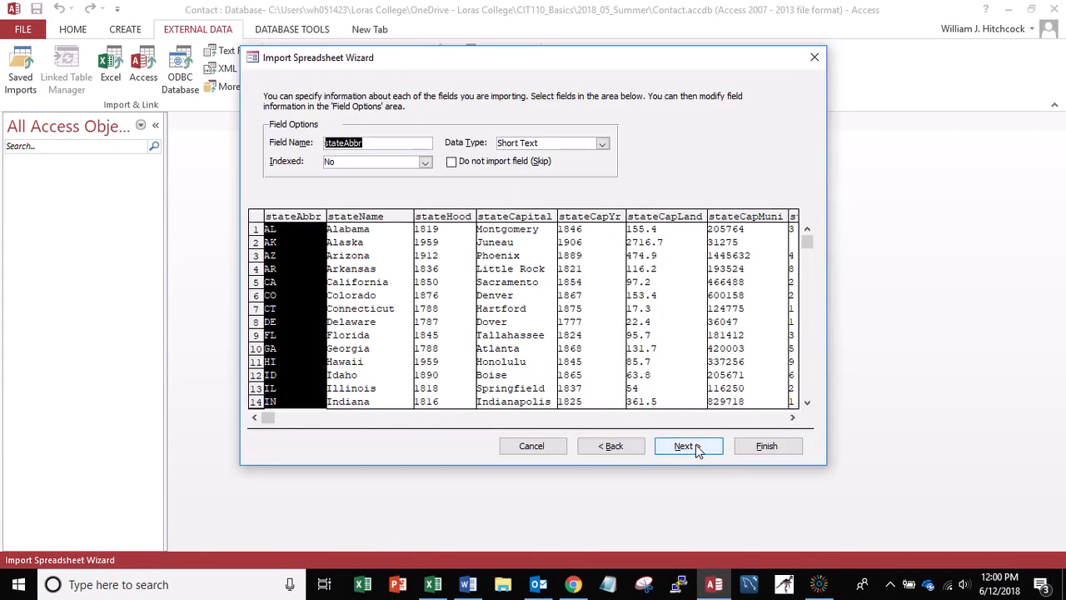
left_click(746, 448)
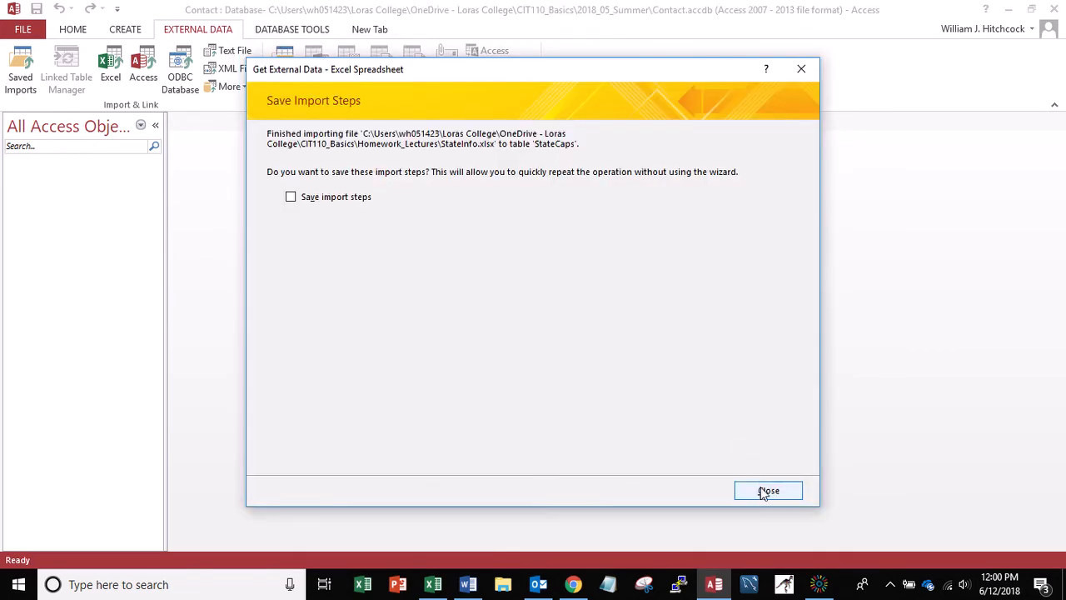
left_click(766, 491)
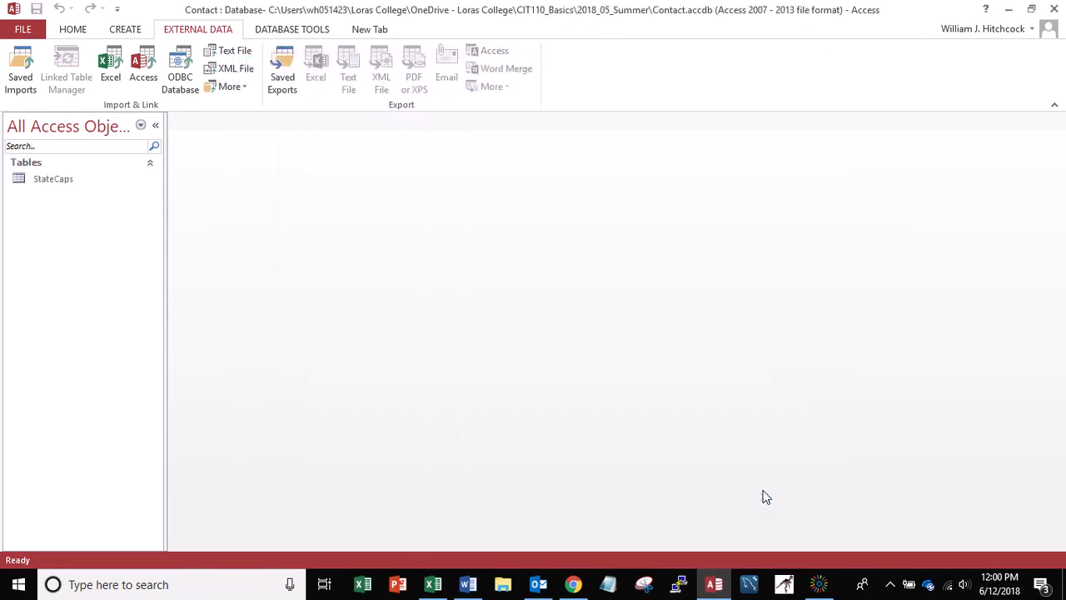
- Open the StateCaps table and examine its fields along the first record, from ID through Field11 and back
double_click(38, 179)
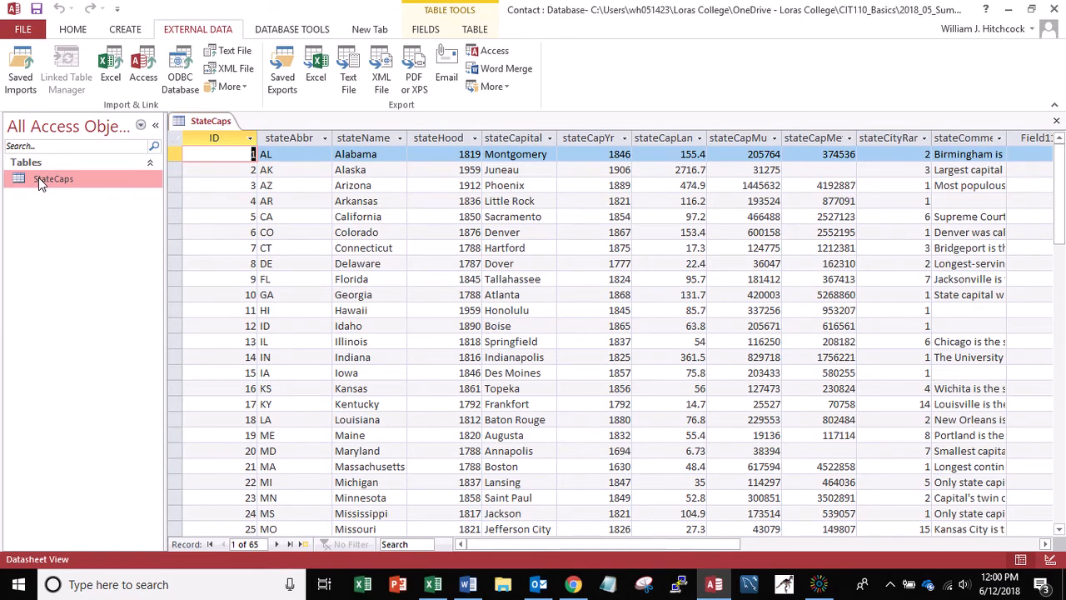
key("Tab")
key("Tab")
key("Tab")
key("Tab")
key("Tab")
key("Tab")
key("Tab")
key("Tab")
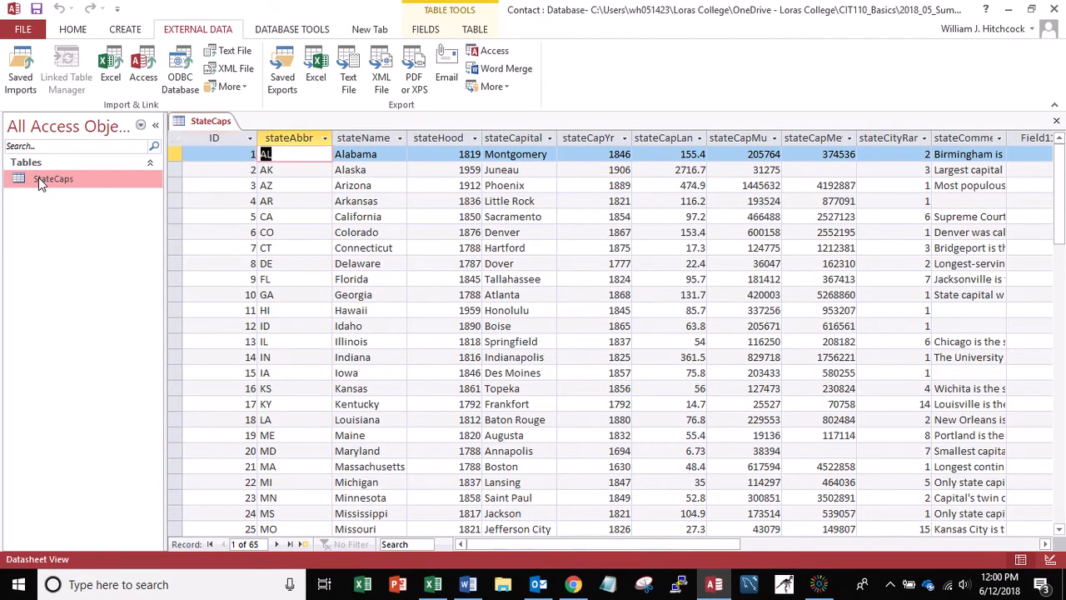
key("Tab")
key("Tab")
key("Tab")
key("Tab")
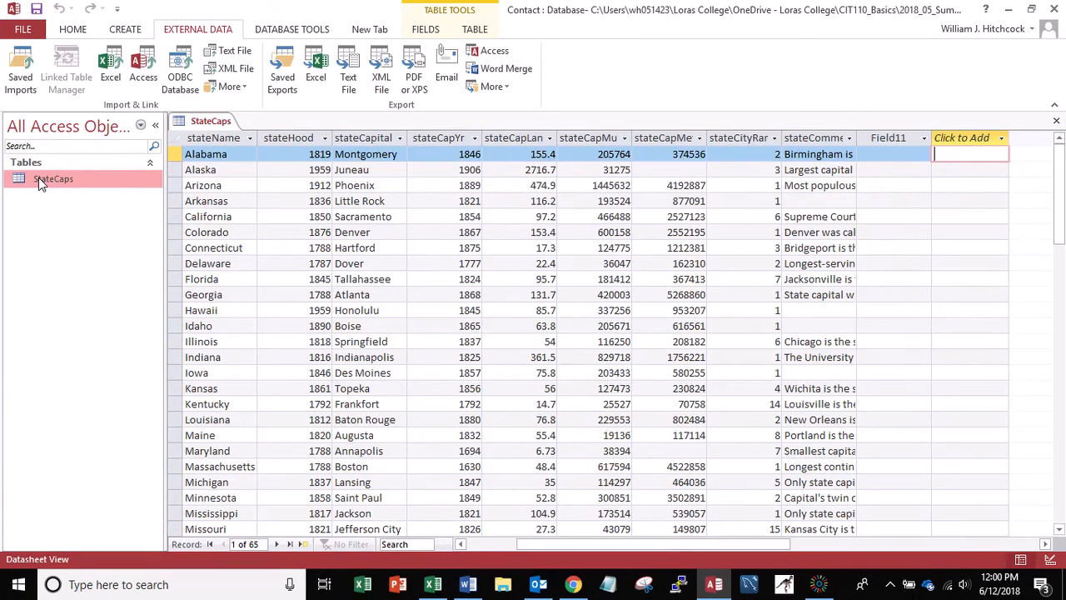
key("shift+Tab")
key("shift+Tab")
key("shift+Tab")
key("shift+Tab")
key("shift+Tab")
key("shift+Tab")
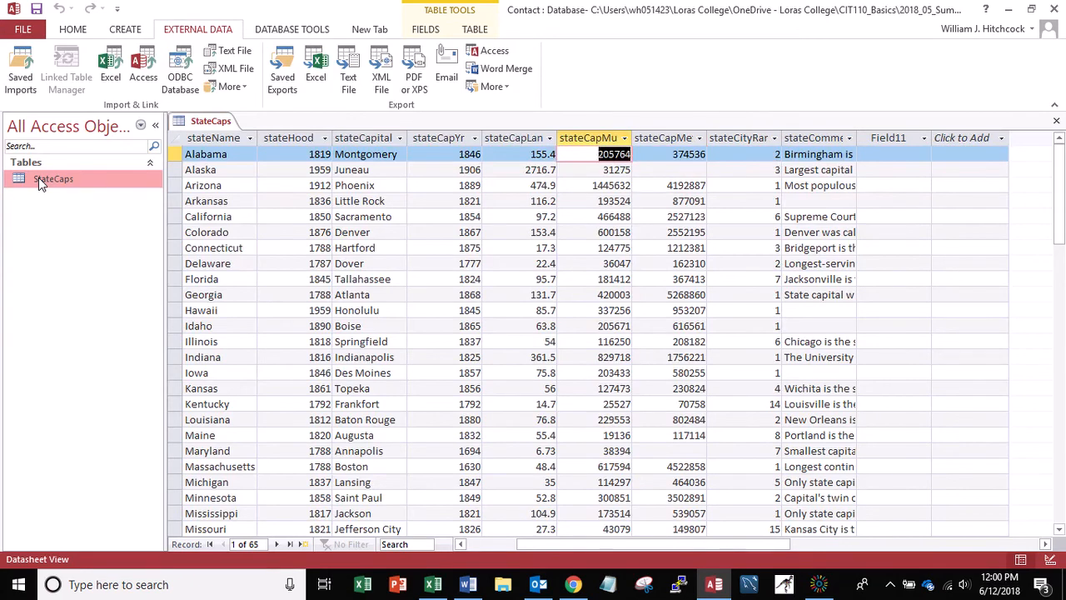
key("shift+Tab")
key("shift+Tab")
key("shift+Tab")
key("shift+Tab")
key("shift+Tab")
key("shift+Tab")
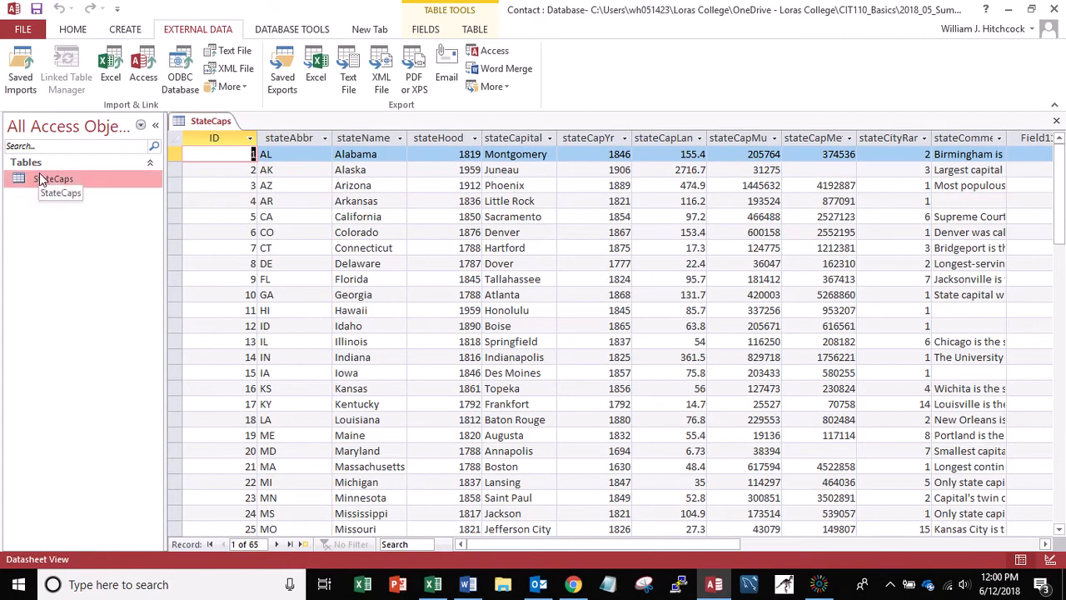
- Switch the StateCaps table to Design View and move the primary key from ID to stateAbbr
left_click(73, 30)
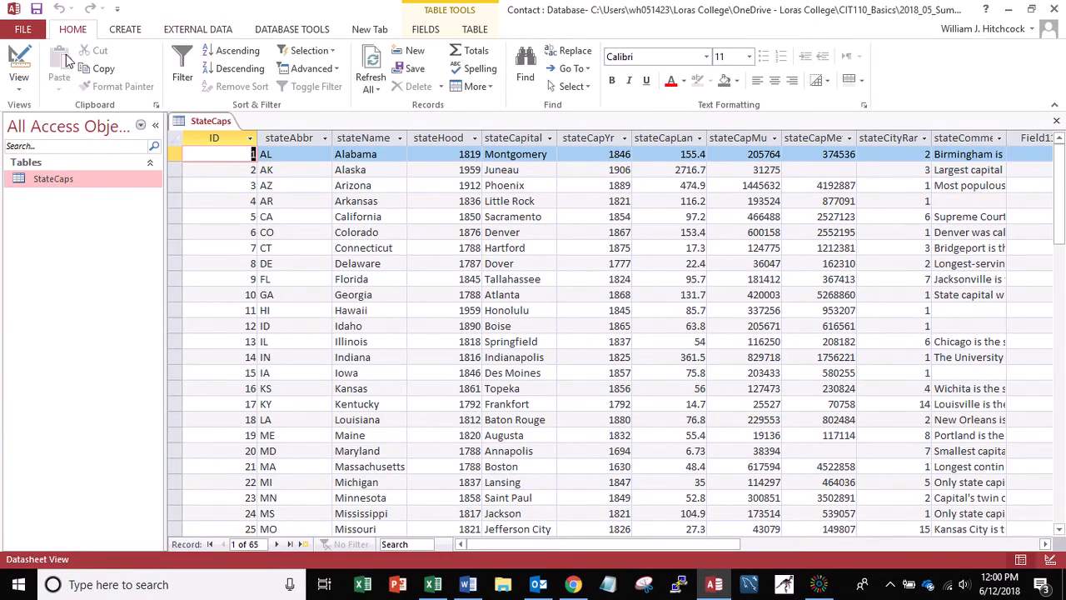
left_click(20, 90)
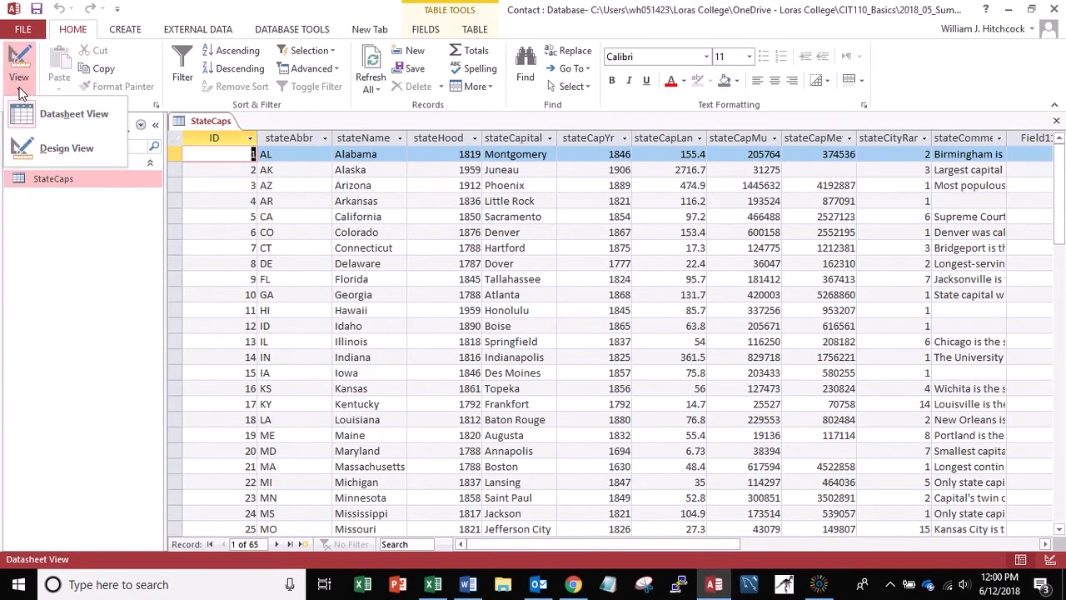
left_click(46, 145)
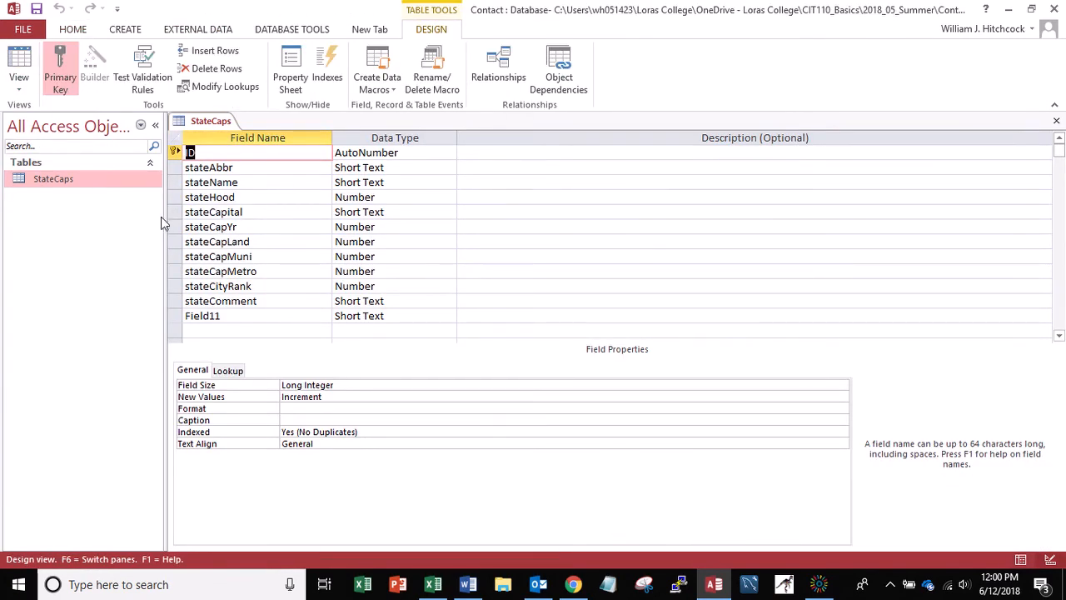
left_click(62, 79)
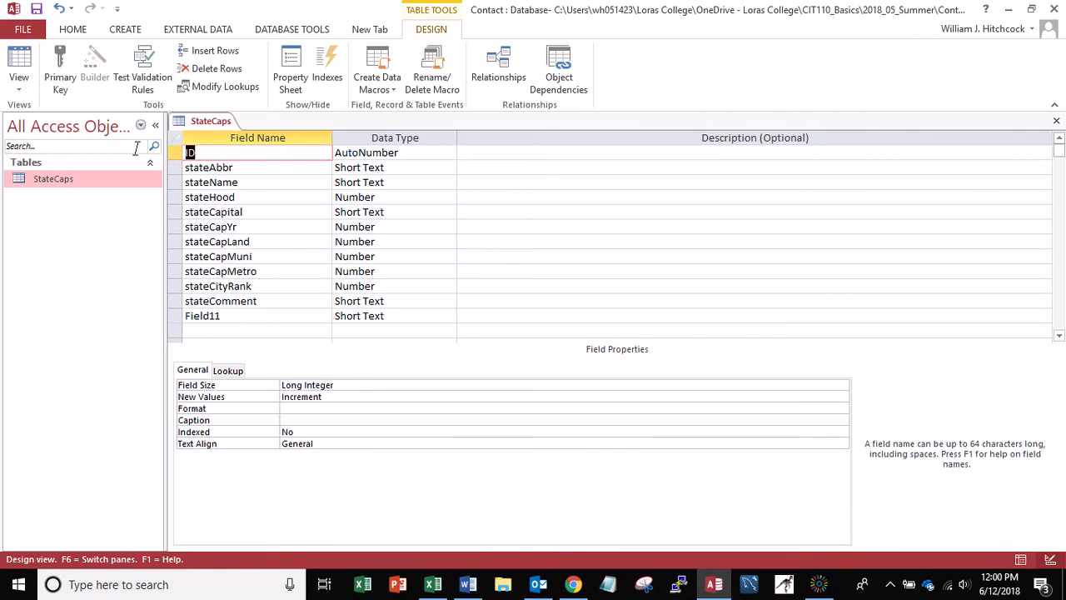
left_click(178, 168)
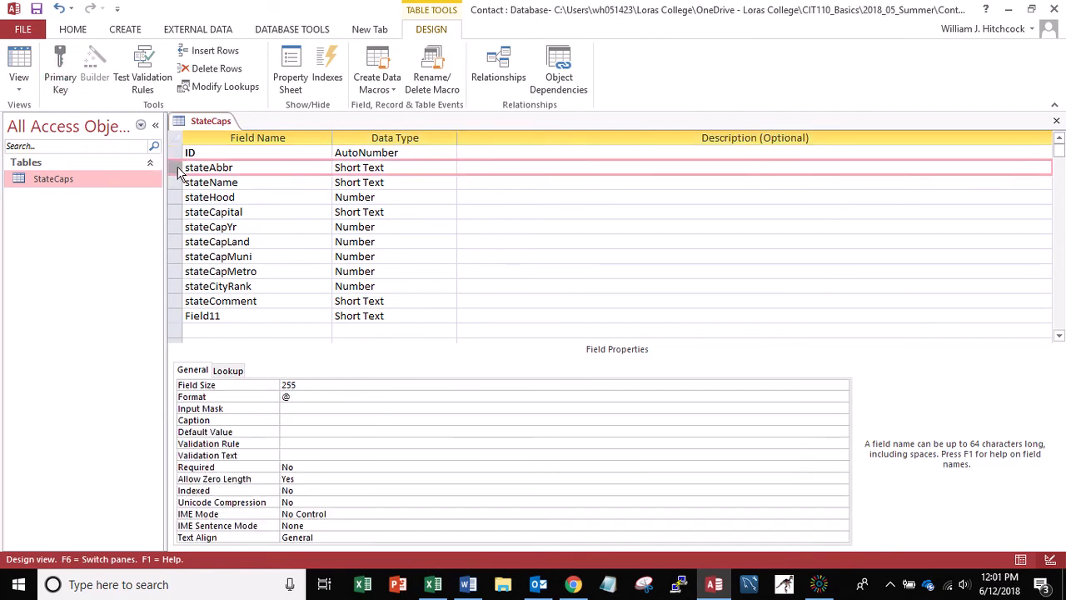
left_click(60, 72)
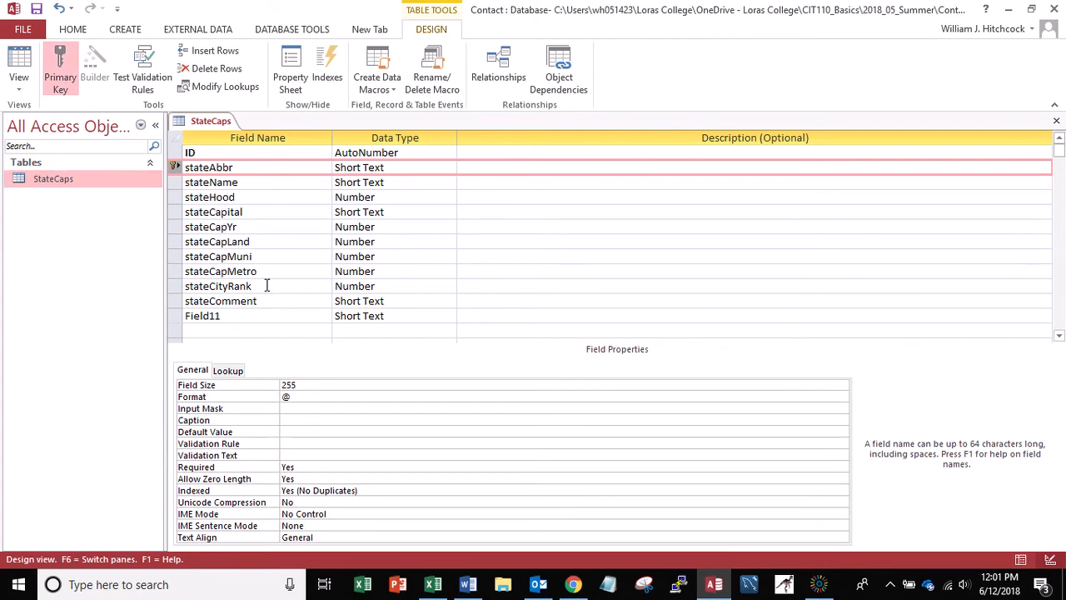
- Set the stateAbbr field's size to 2 and its caption to State
left_click(313, 386)
key("BackSpace")
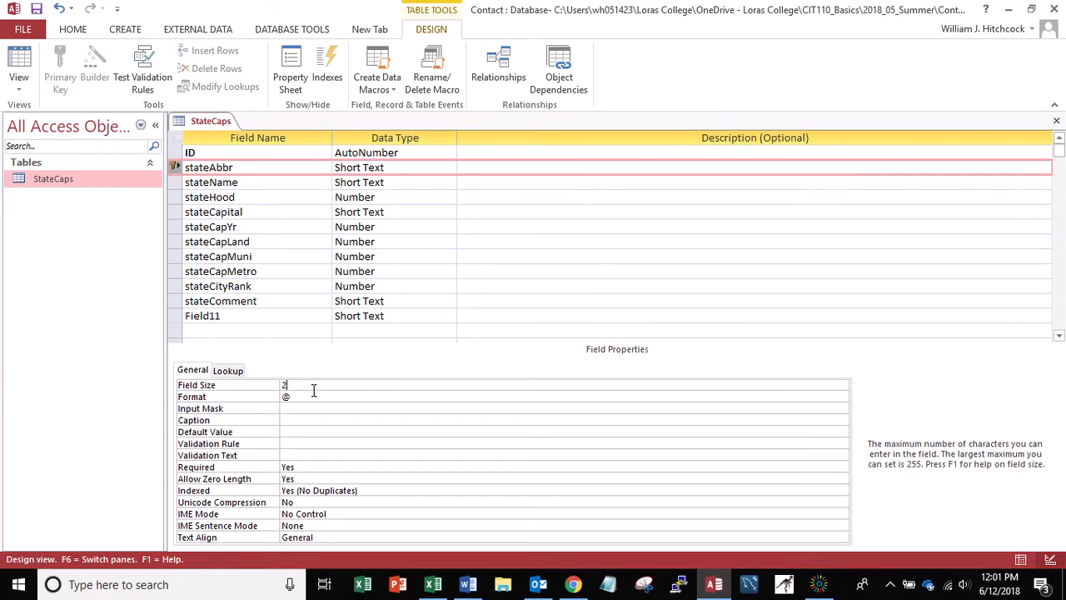
left_click(305, 420)
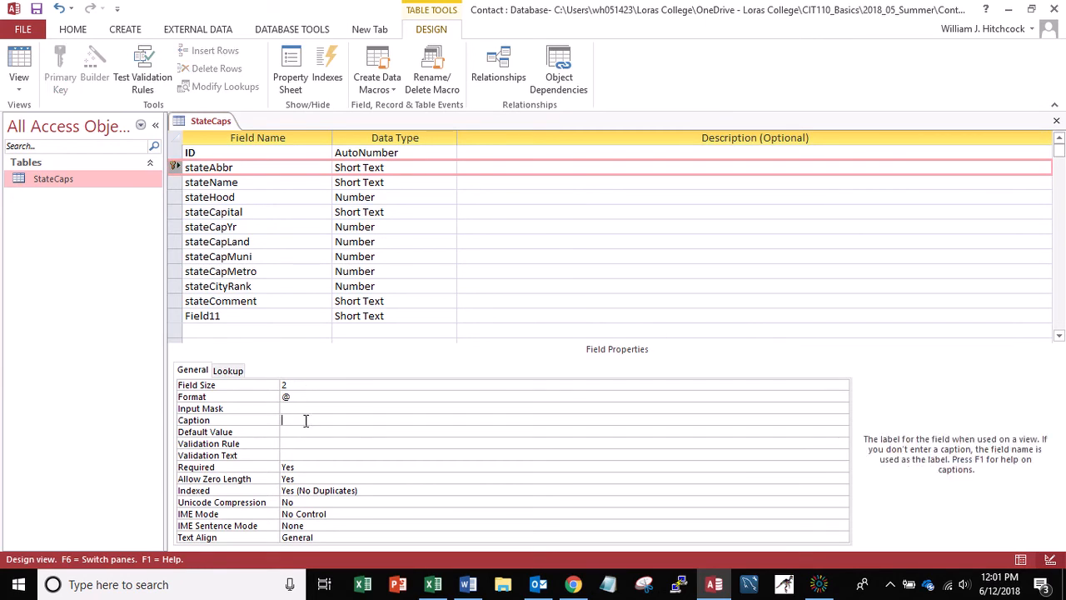
type("State")
- Clear the stateName field's size value and set its caption to State Name
left_click(244, 184)
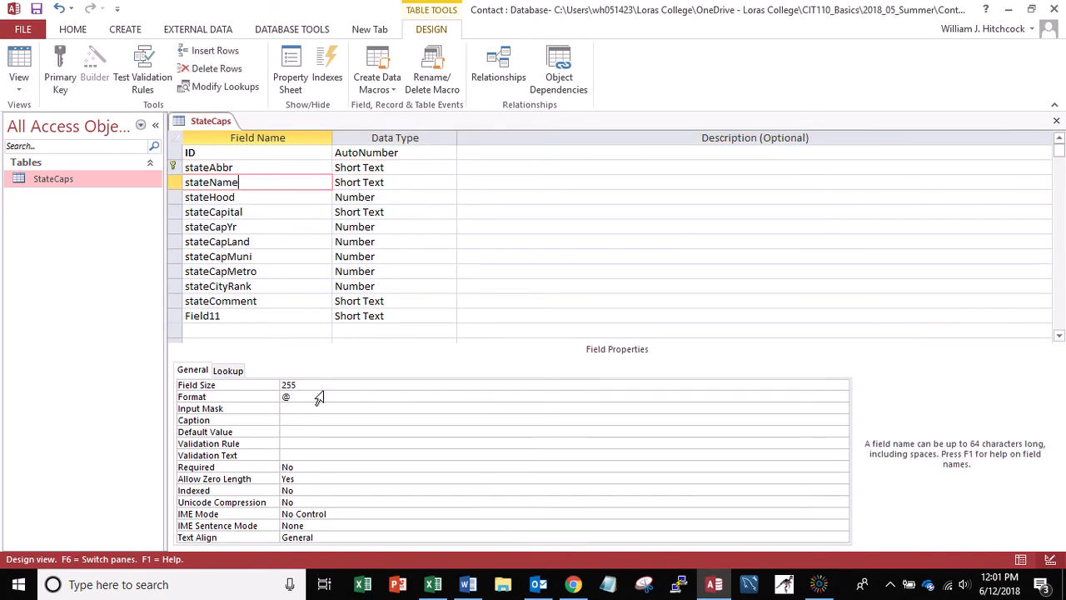
left_click(324, 387)
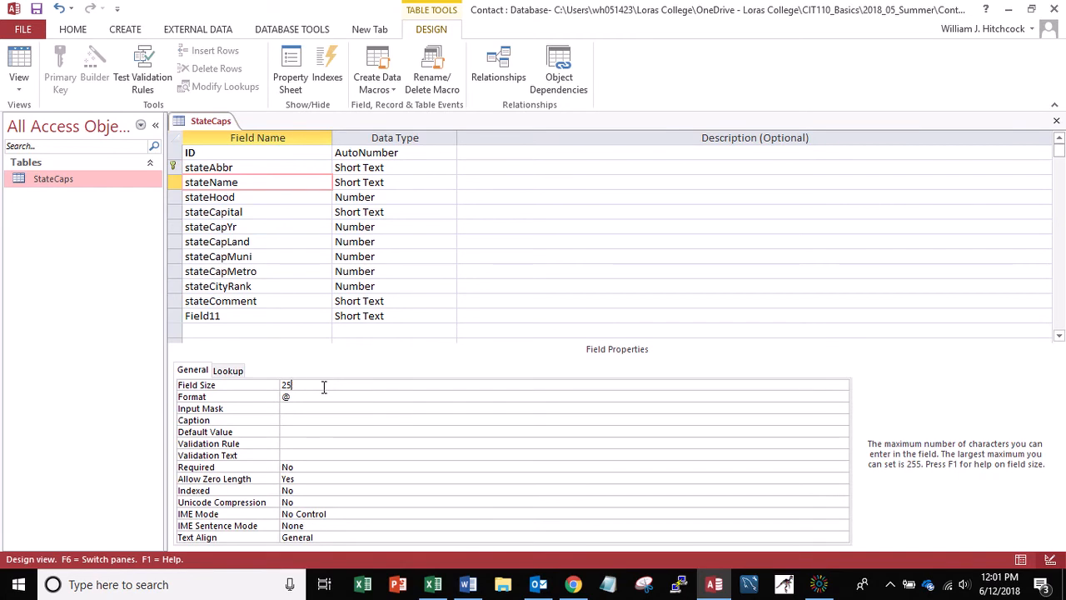
left_click(301, 420)
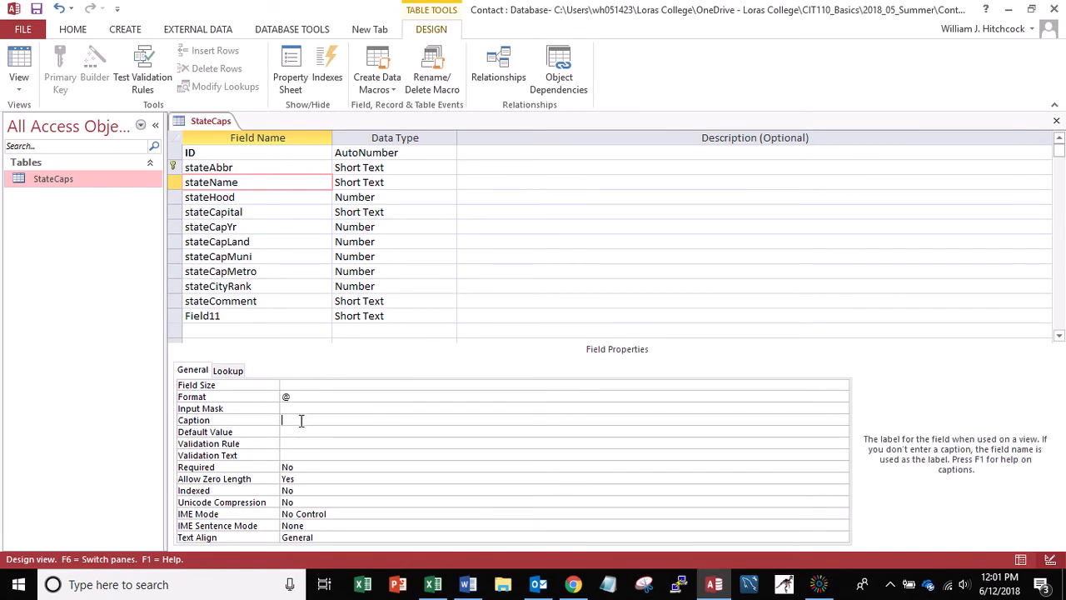
type("State Name")
- Set the stateHood field's caption to "Yr Cap. Est."
left_click(261, 198)
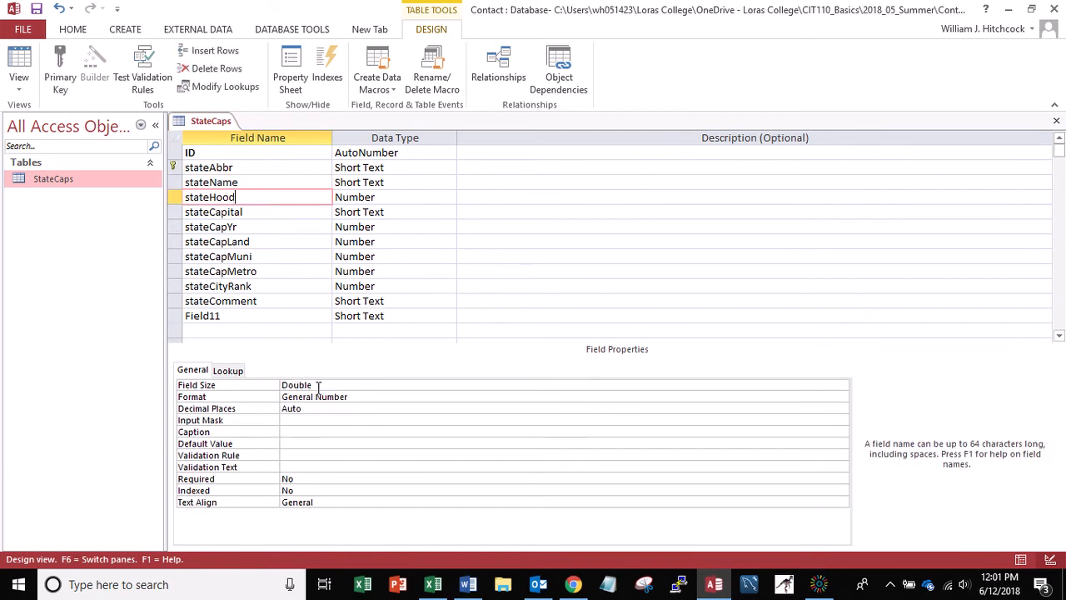
left_click(307, 433)
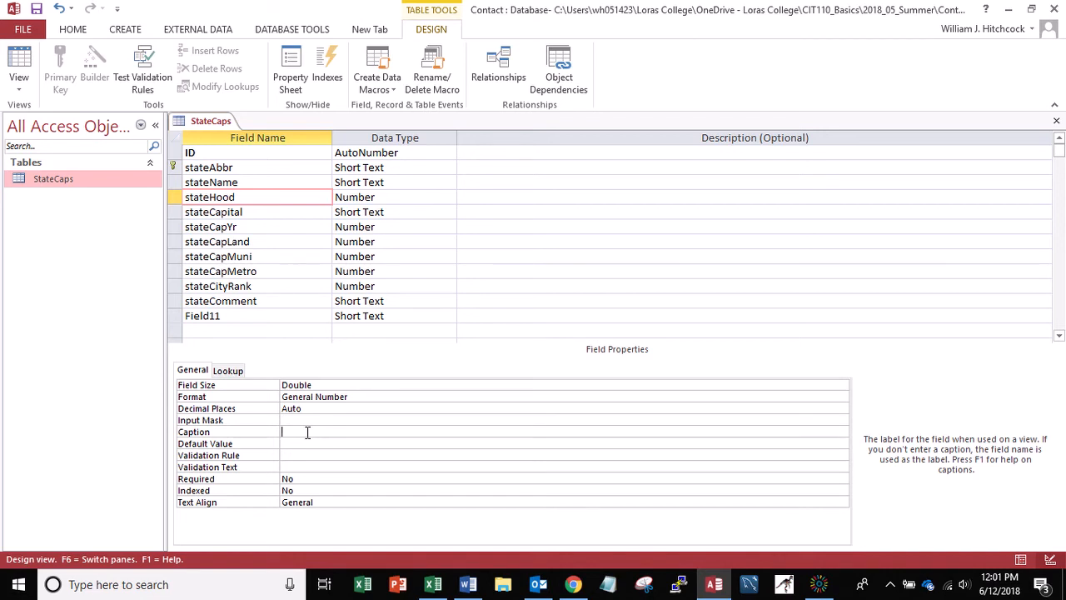
type("Cap")
type(" Est.")
- Set the stateCapital field's size to 25 and its caption to State Capital
left_click(261, 211)
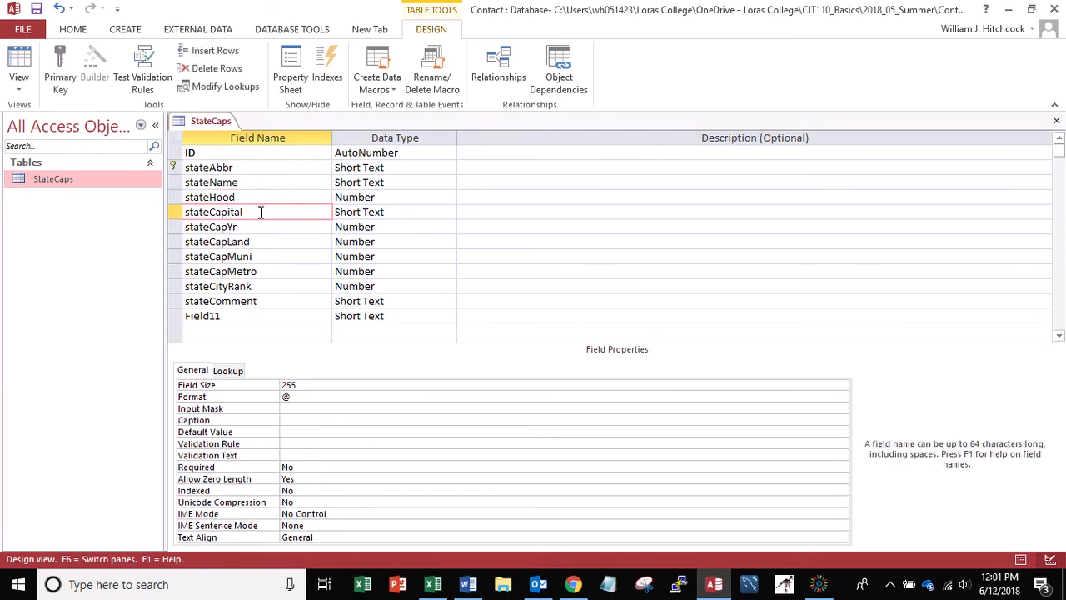
left_click(311, 385)
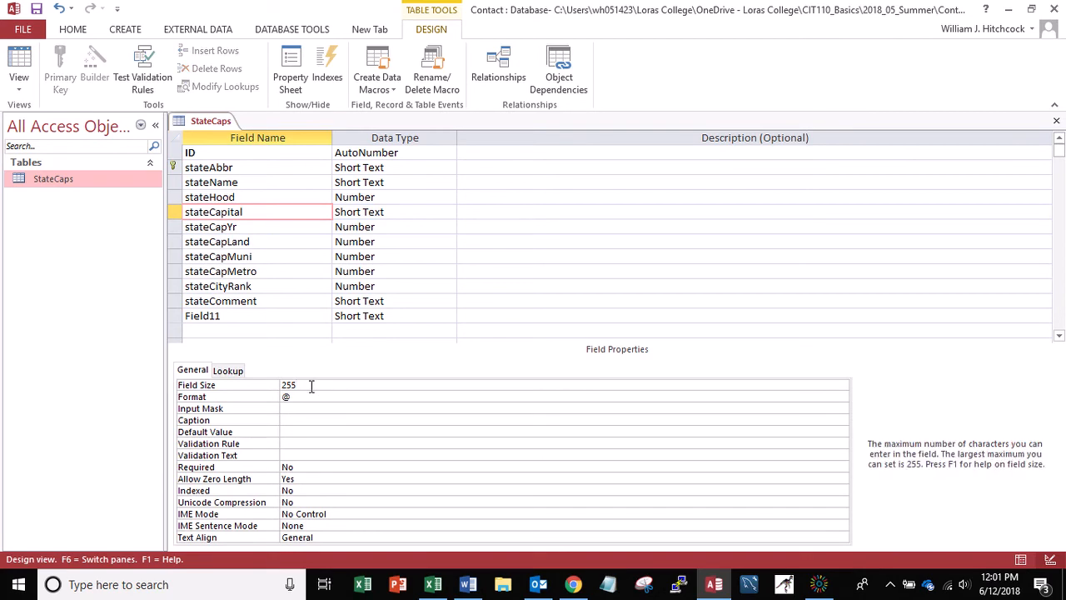
left_click(302, 422)
type("State Capital")
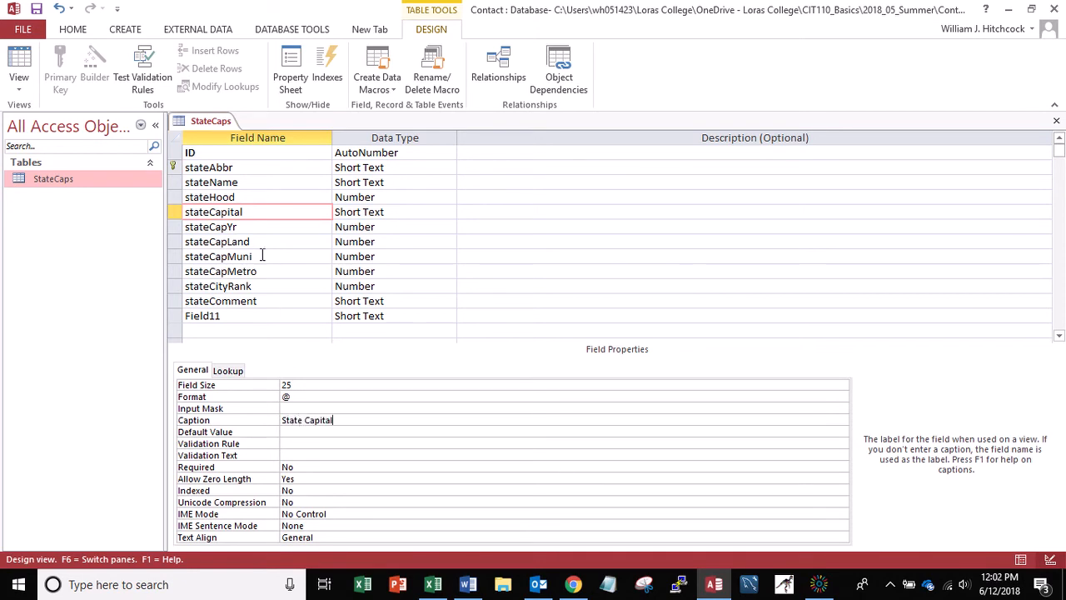
- Replace the stateHood field's caption with Statehood
left_click(250, 198)
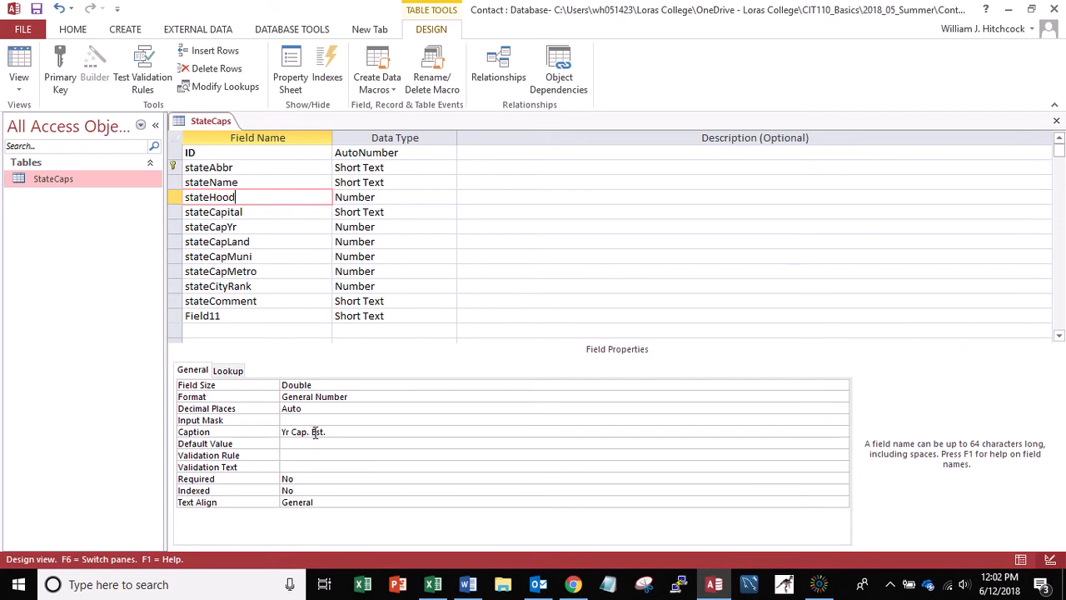
left_click_drag(326, 433, 203, 398)
type("Stte")
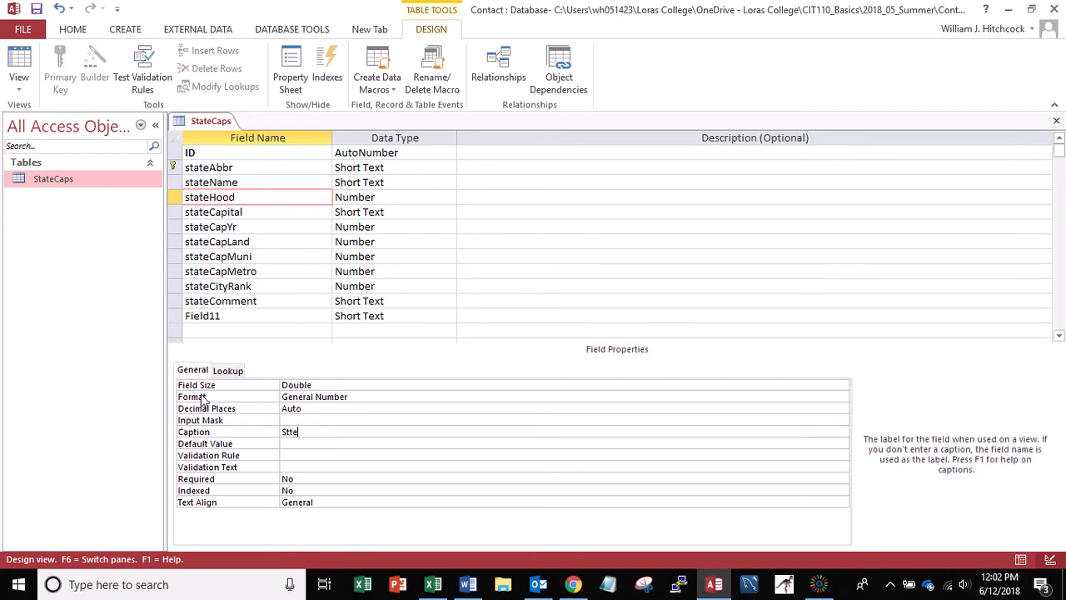
key("BackSpace")
type("atehood")
- Set the stateCapYr field's caption to "Yr. Cap. Est."
left_click(208, 227)
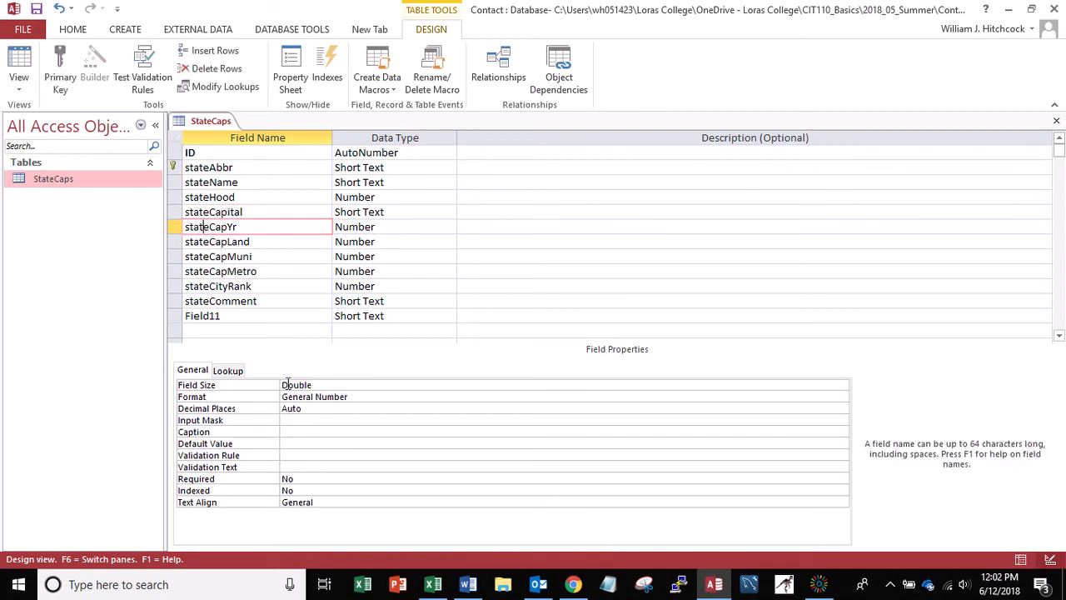
left_click(303, 433)
type("Yr")
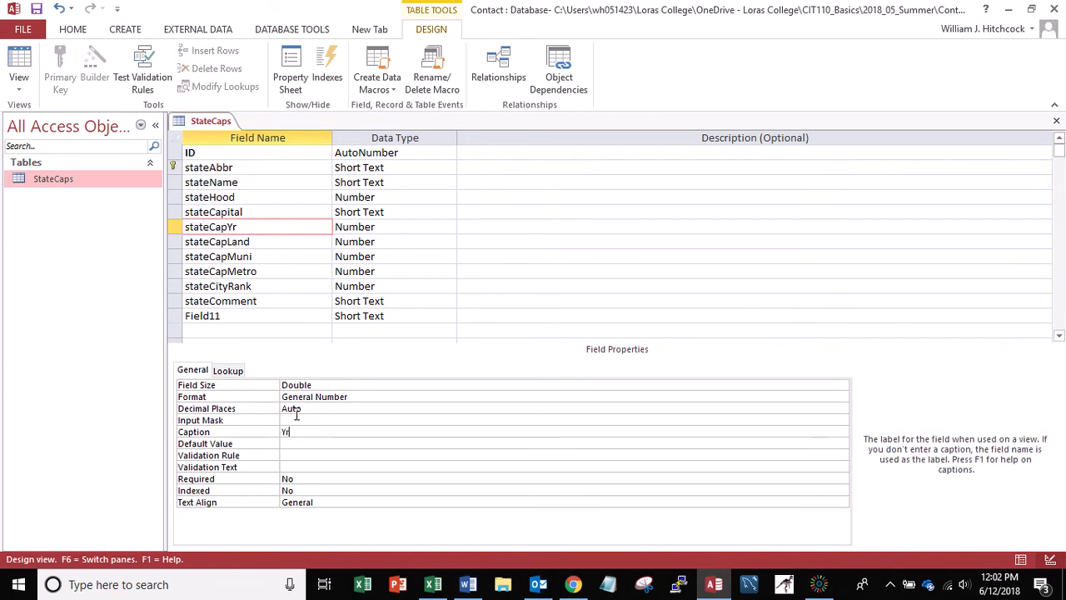
type(". Cap. Est.")
- Set the stateCapLand field's caption to "Cap. Land (Sq Miles)"
left_click(246, 243)
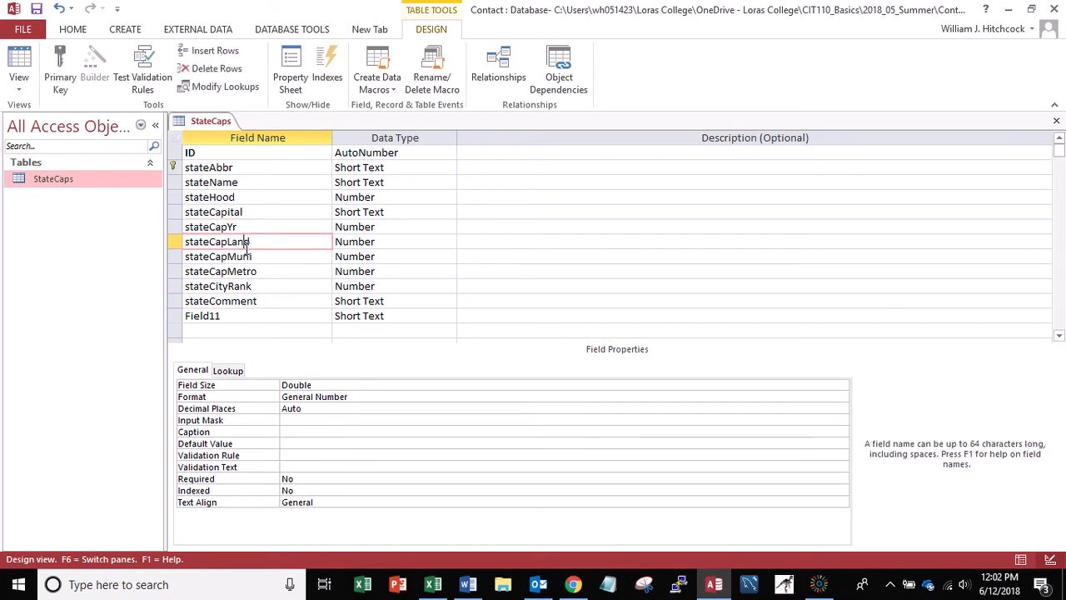
left_click(298, 432)
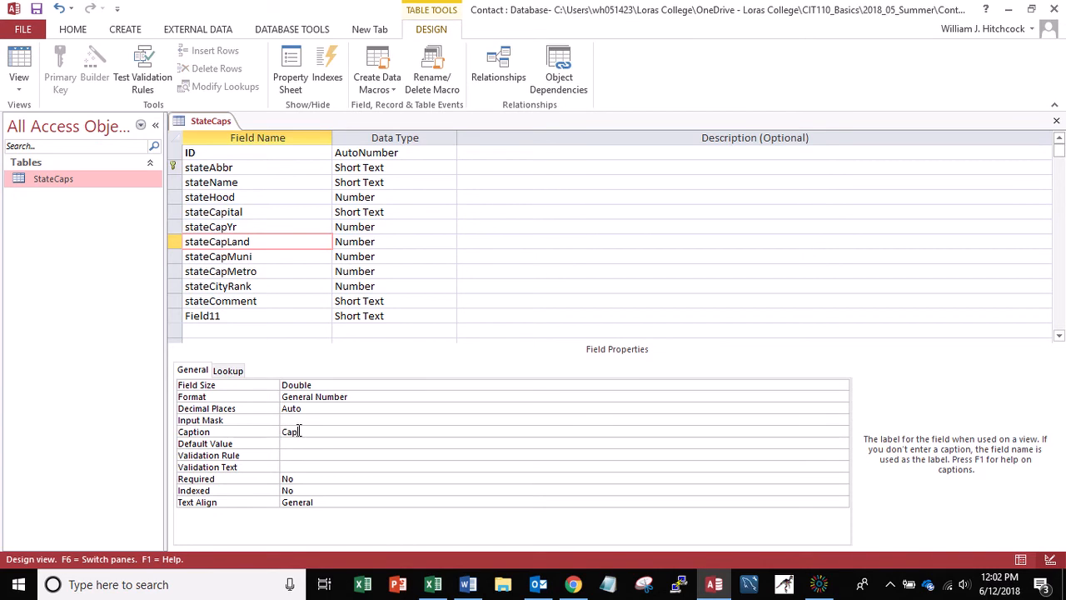
type("Cap. Land (Sq Miles)")
left_click(298, 431)
type(".")
- Format the stateCapLand field as Standard with 1 decimal place
left_click(353, 397)
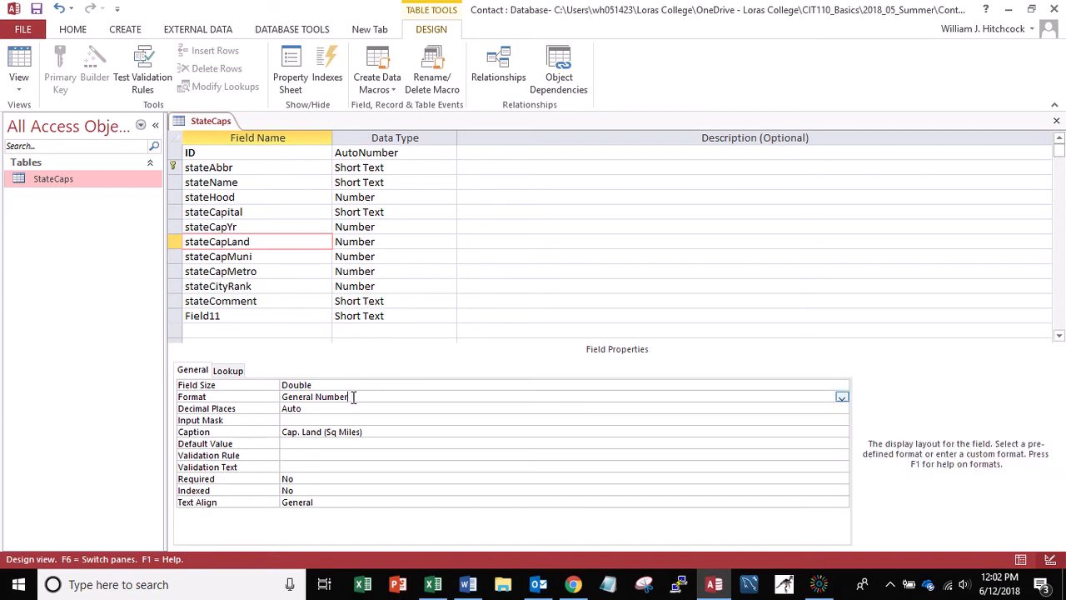
left_click(842, 398)
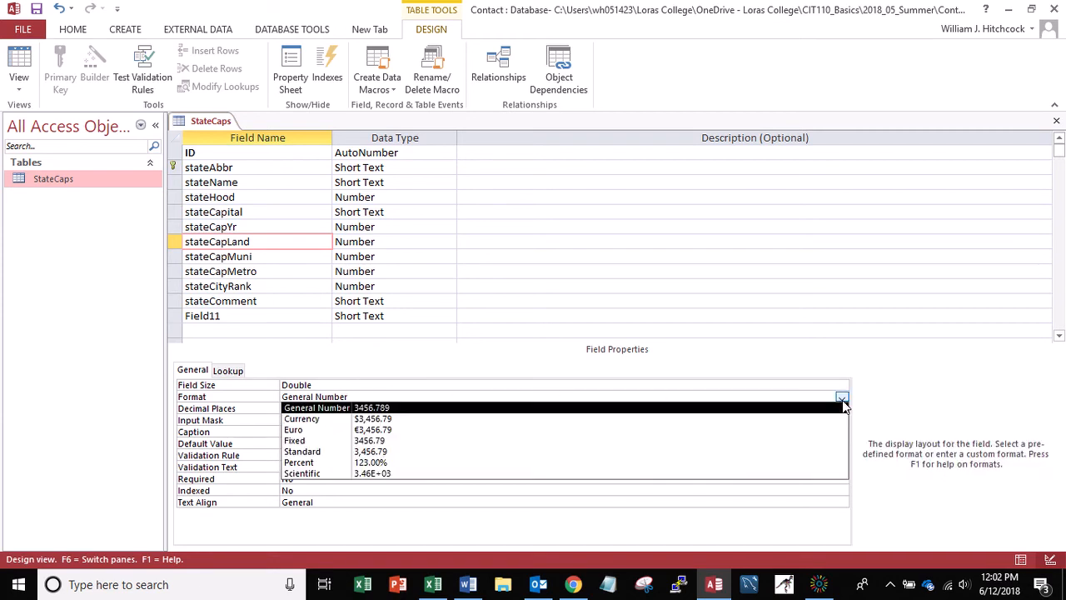
left_click(358, 450)
left_click(358, 448)
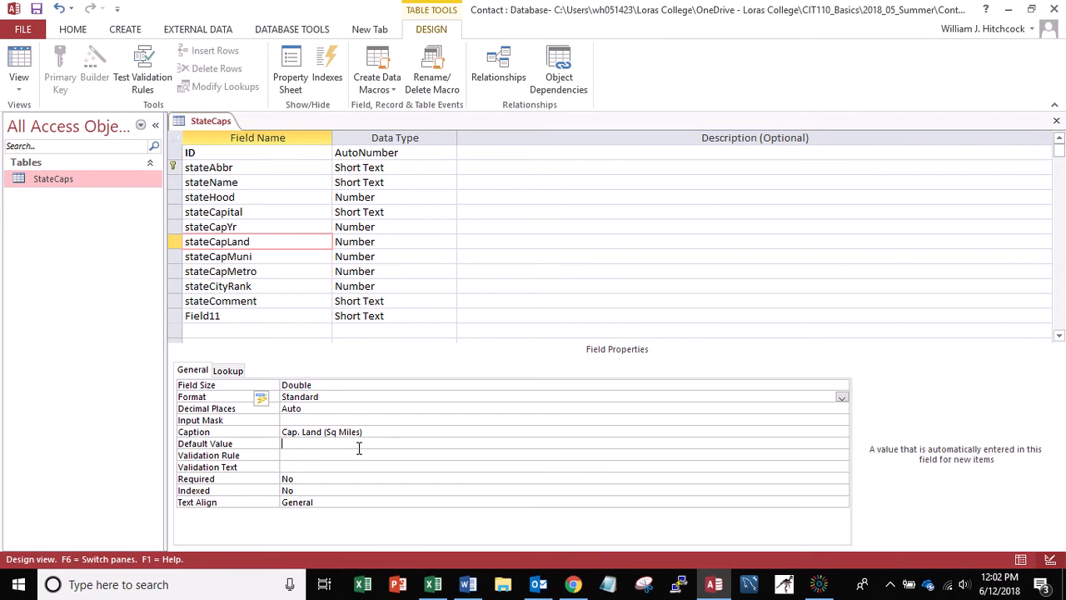
left_click(331, 412)
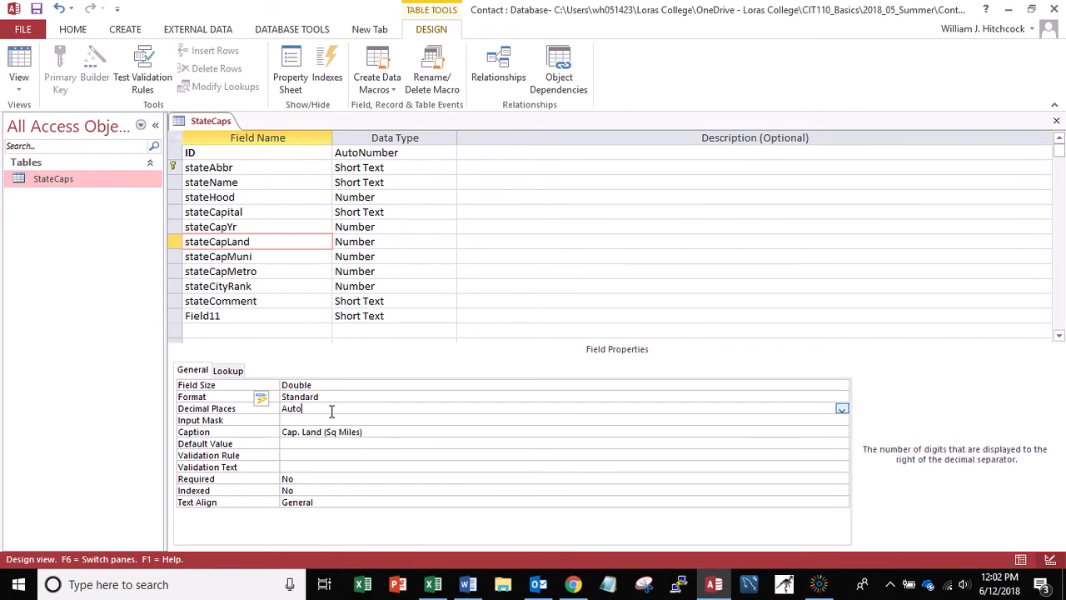
left_click(841, 409)
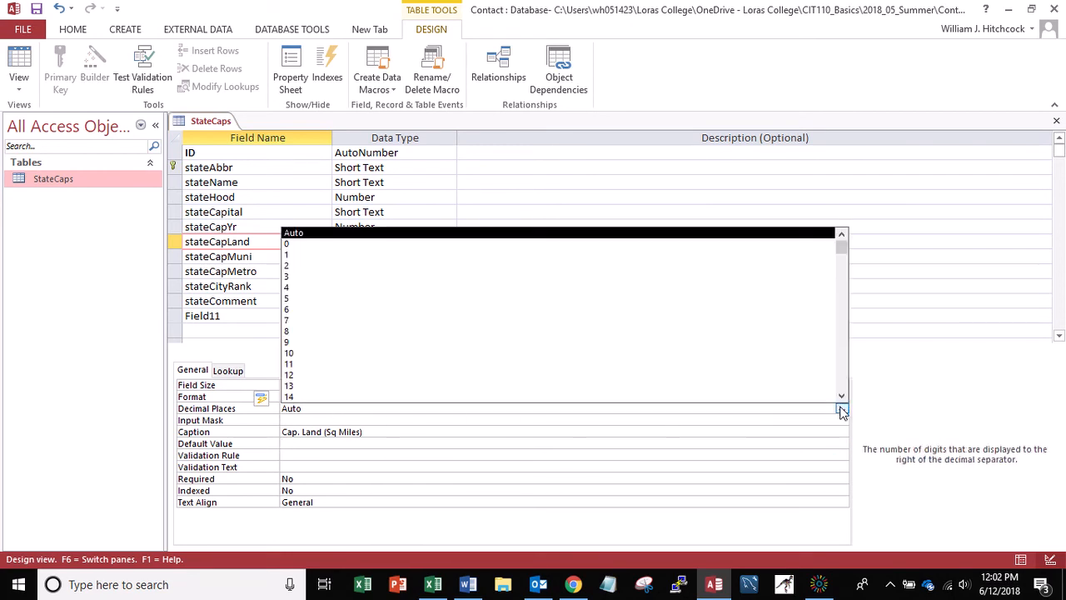
left_click(297, 255)
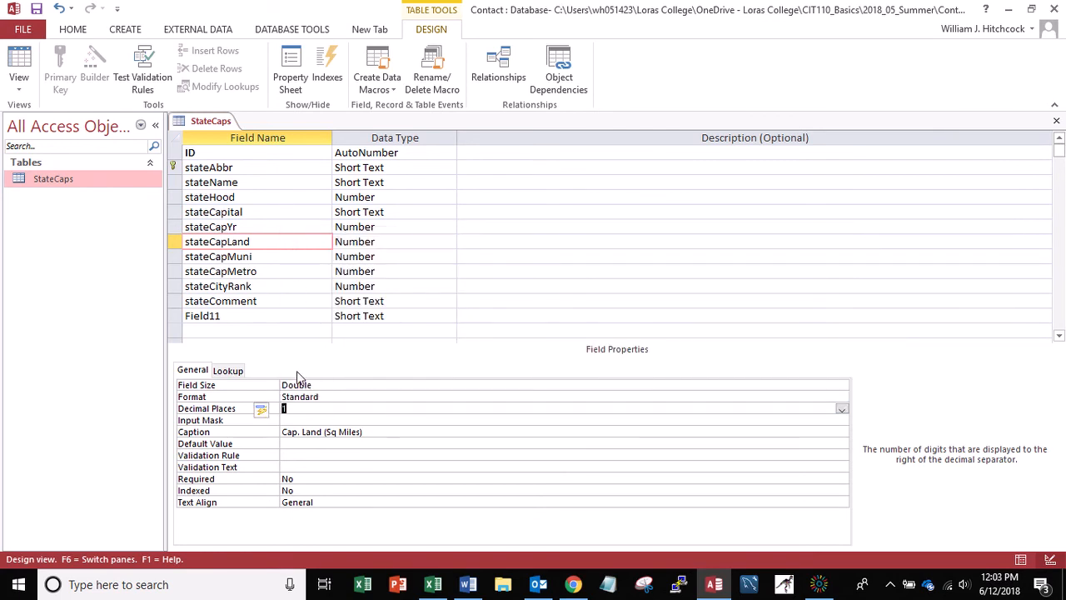
- Set the stateCapMuni field's caption to "Cap. Muni. Pop."
left_click(221, 259)
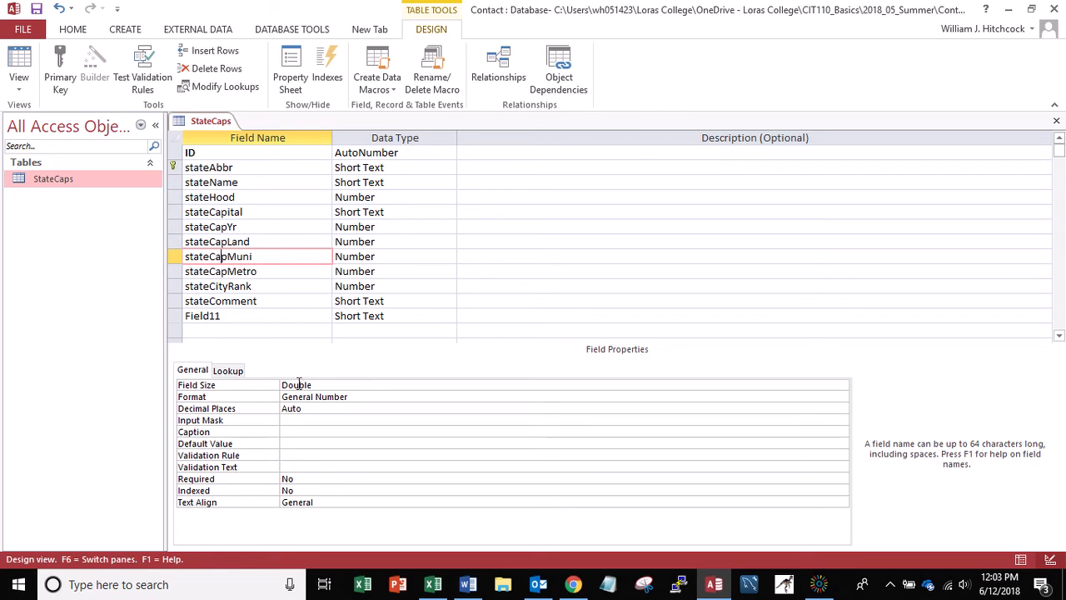
left_click(300, 432)
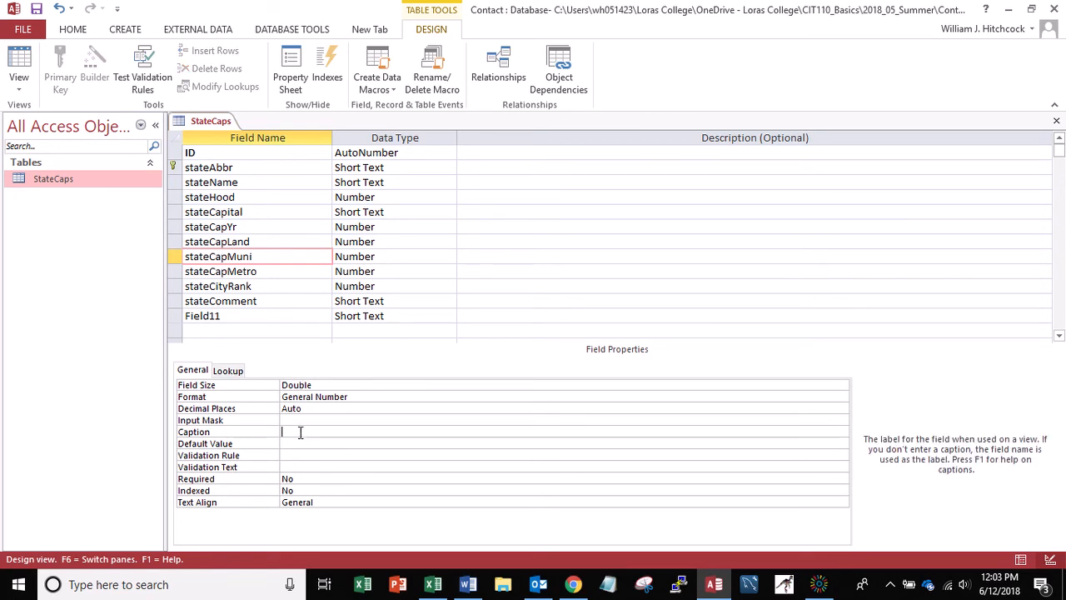
type("Cap. Muni. Pop.")
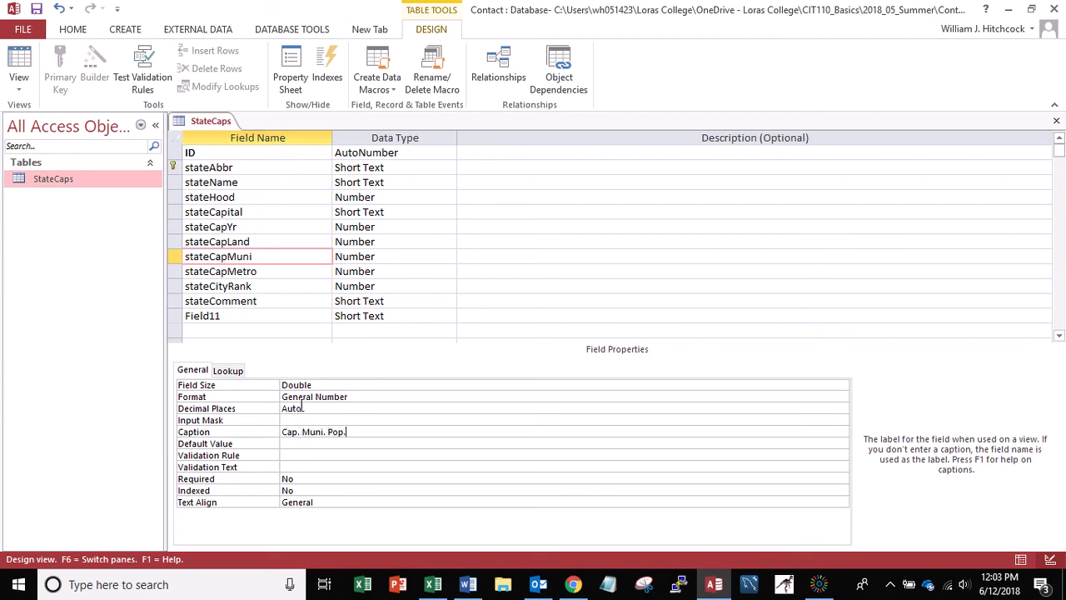
- Format the stateCapMuni field as Standard with 0 decimal places
left_click(406, 398)
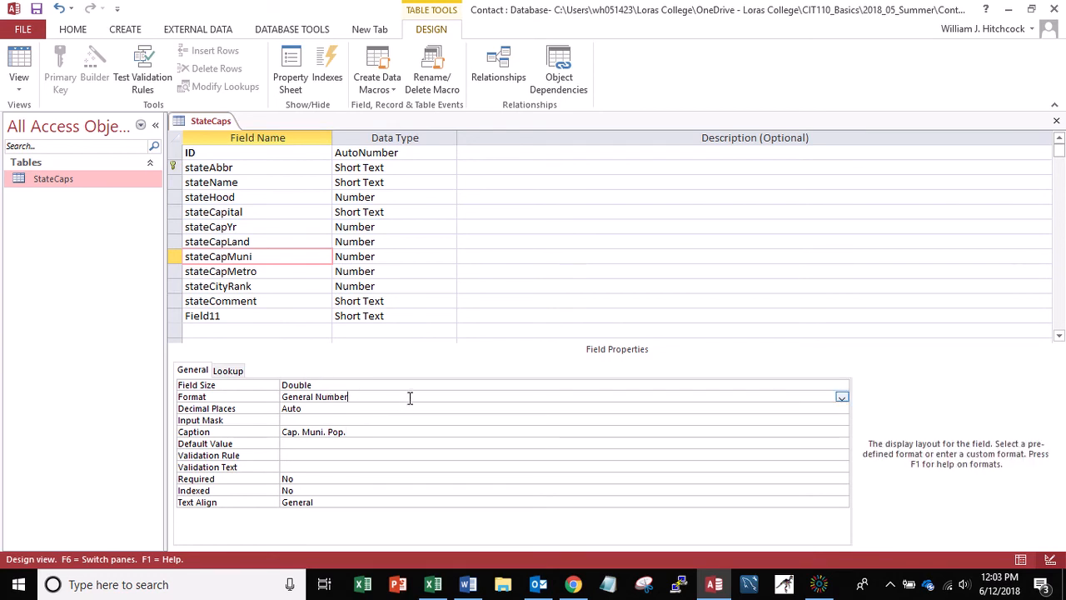
left_click(842, 398)
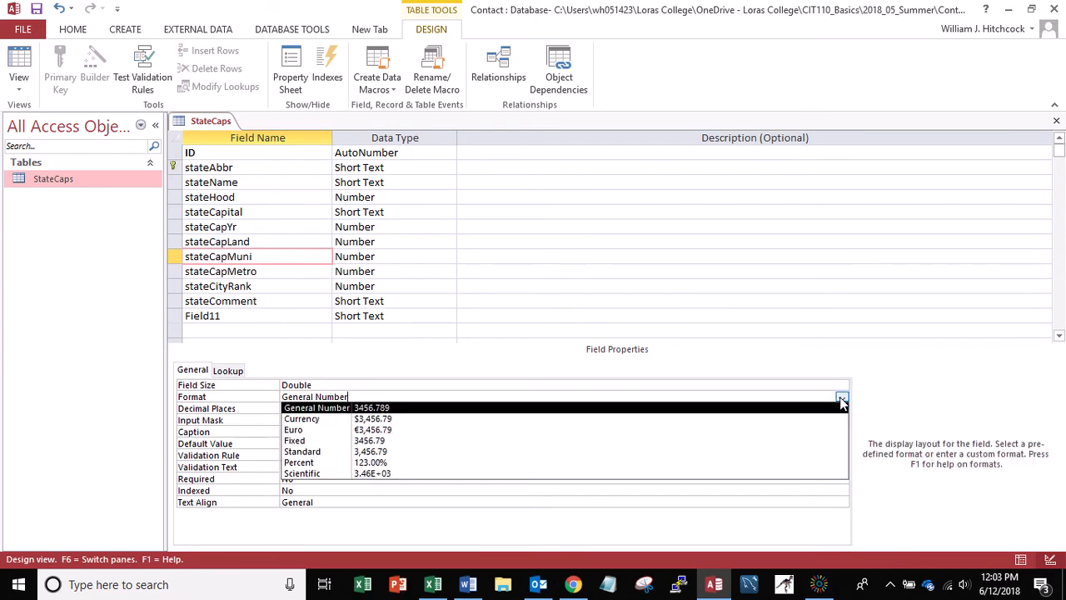
left_click(379, 452)
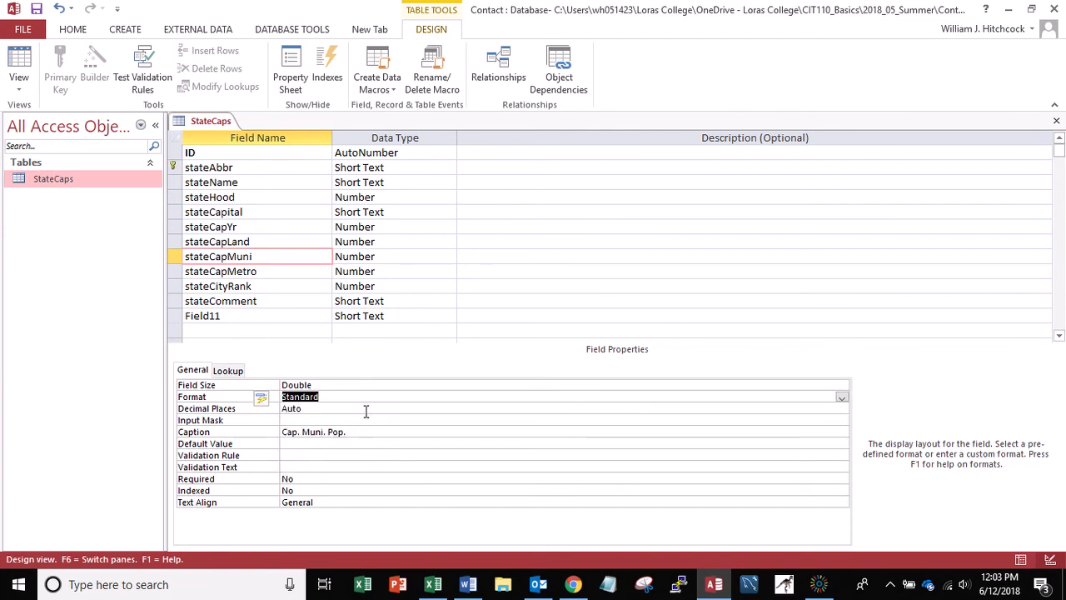
left_click(373, 410)
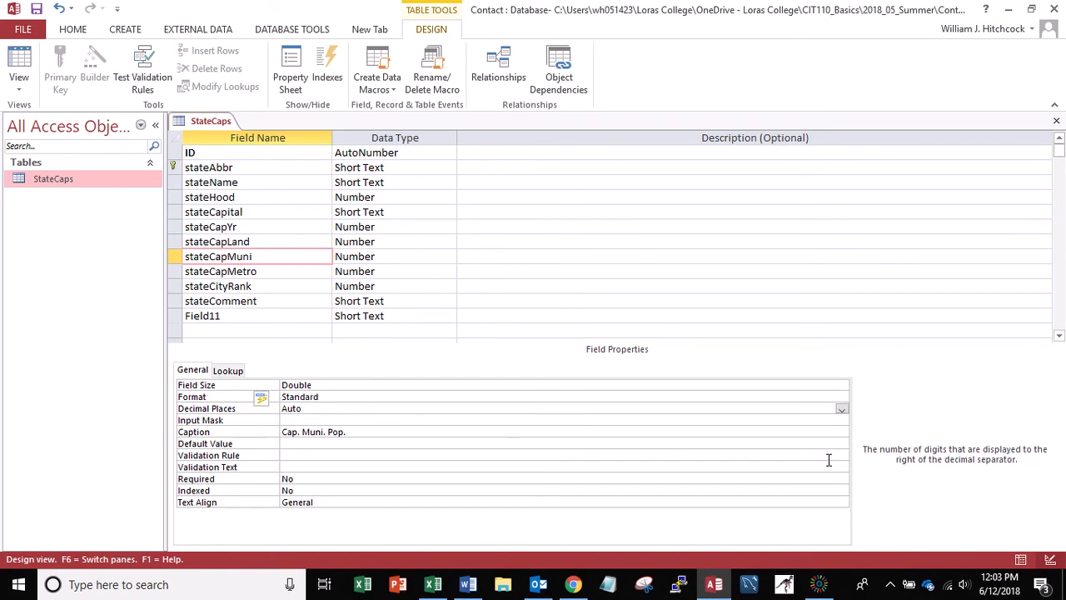
left_click(842, 410)
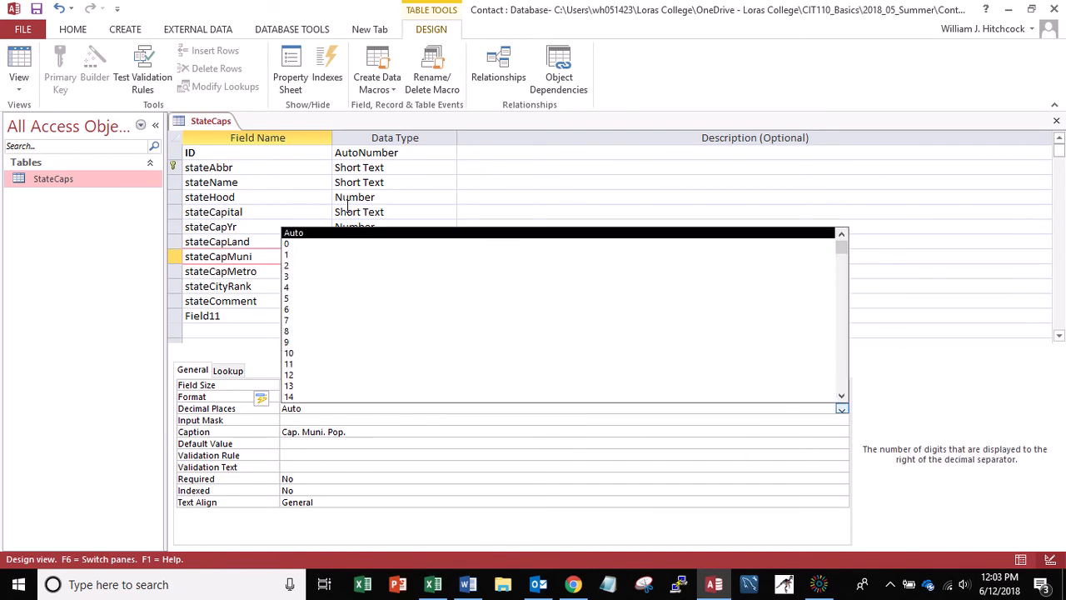
left_click(297, 245)
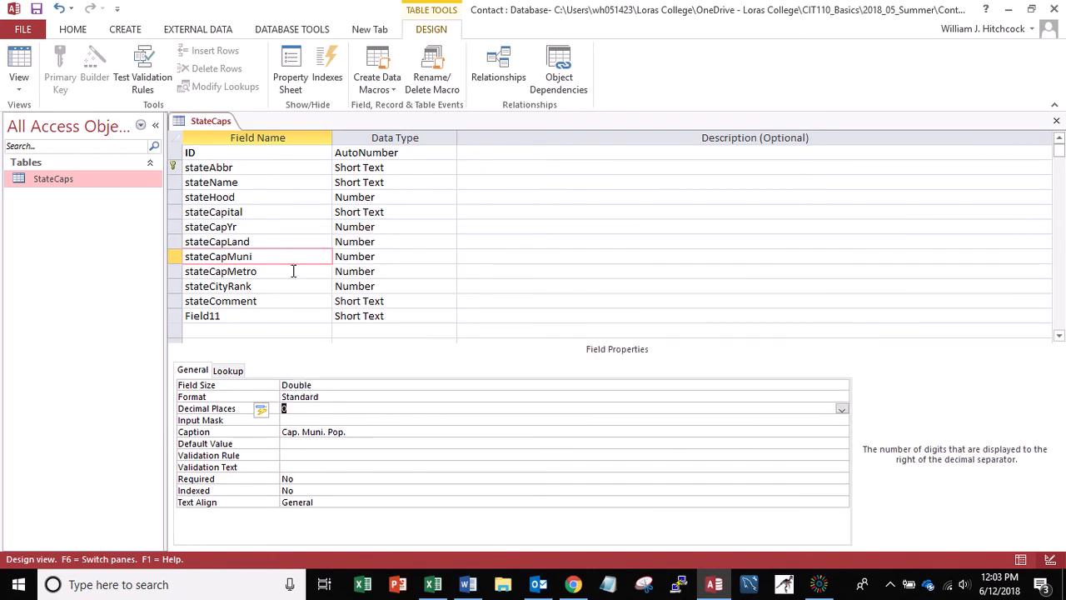
- Set the stateCapMetro field's caption to "Cap. Metro. Pop."
left_click(239, 274)
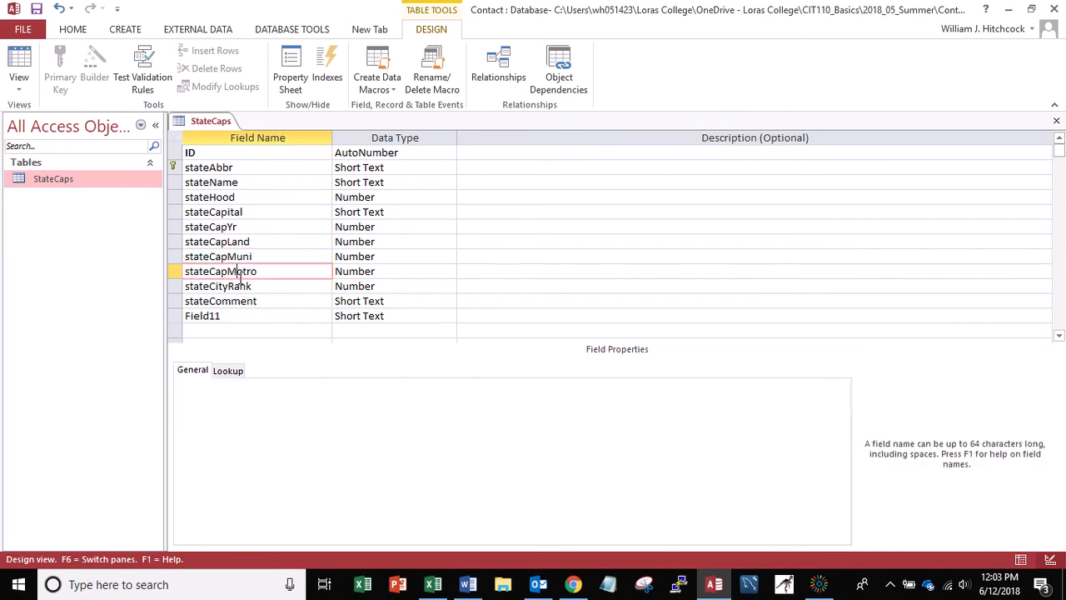
left_click(307, 433)
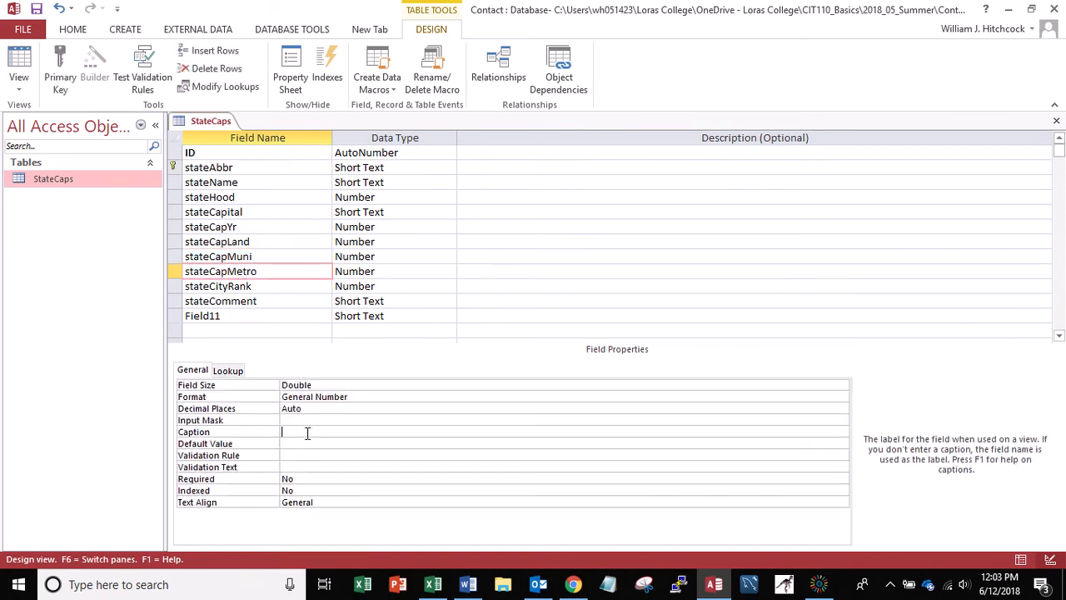
type("Cap. Metro.")
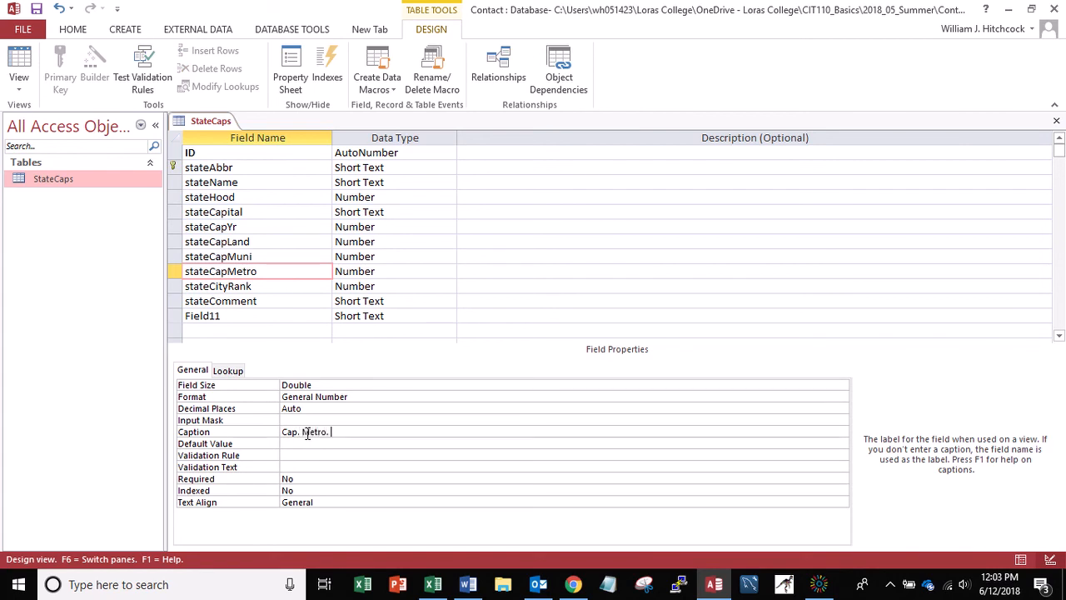
type(" Pop.")
- Format the stateCapMetro field as Standard with 0 decimal places
left_click(377, 396)
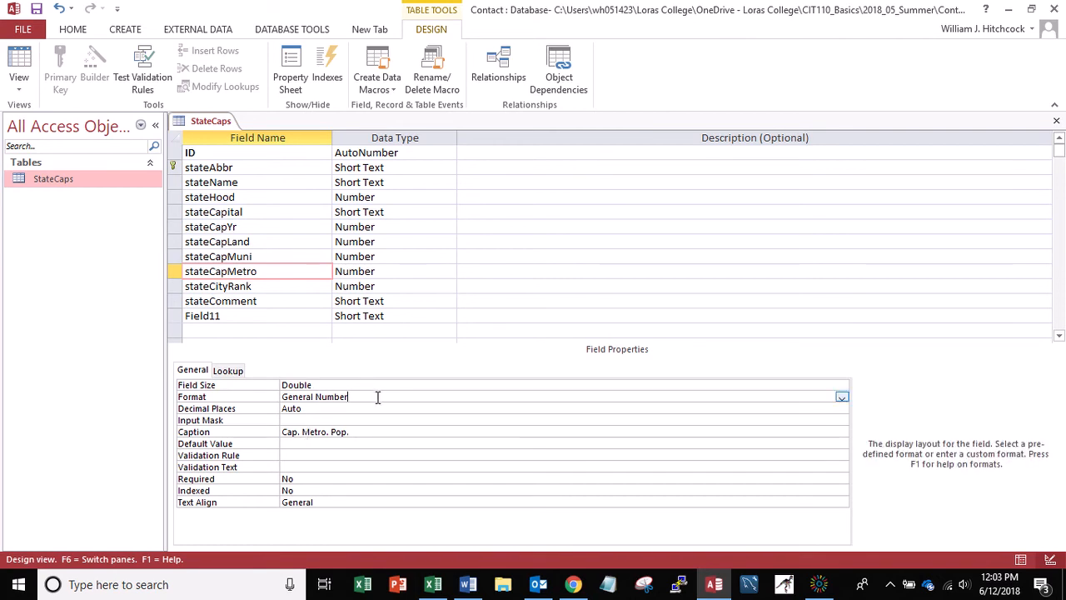
left_click(839, 397)
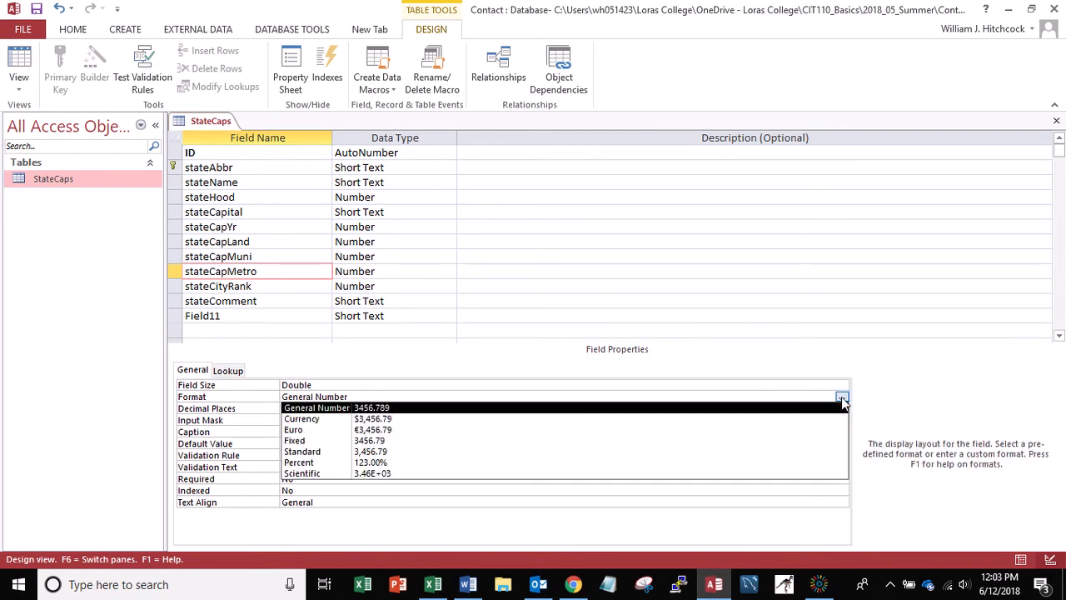
left_click(359, 452)
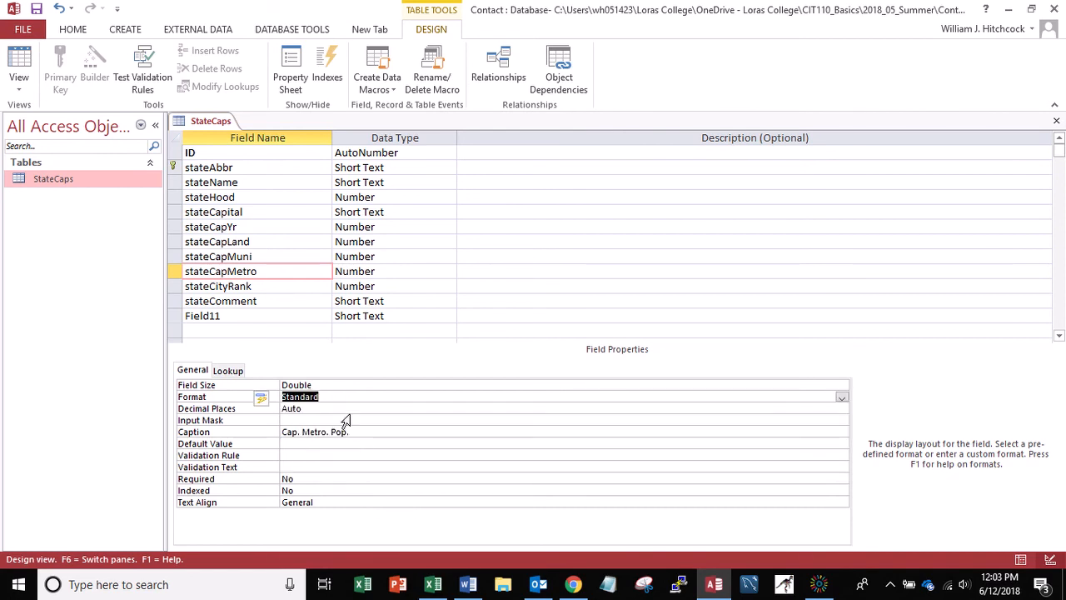
left_click(351, 411)
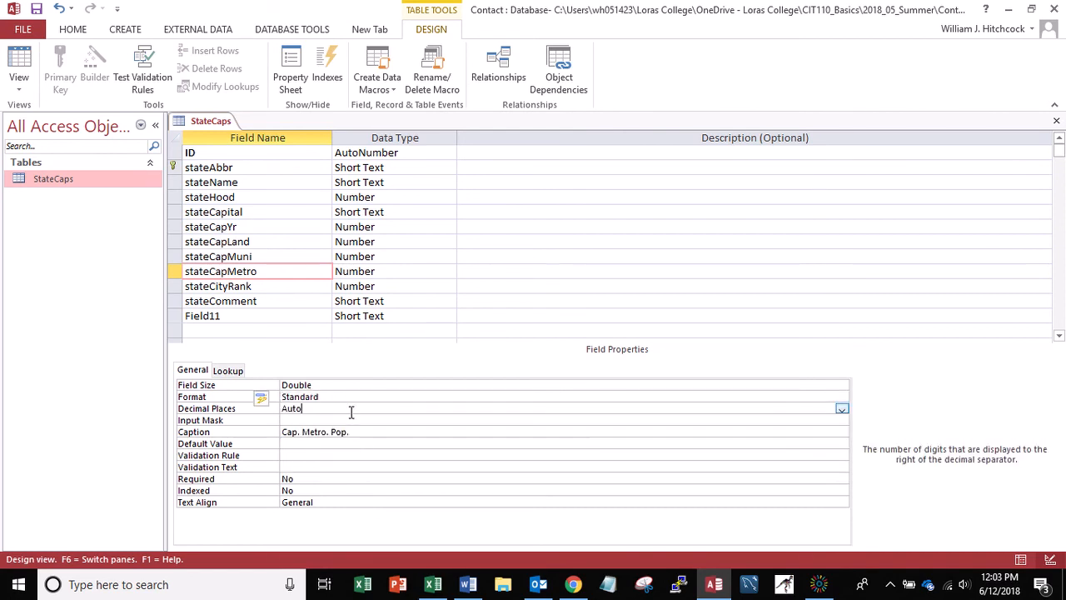
left_click(842, 409)
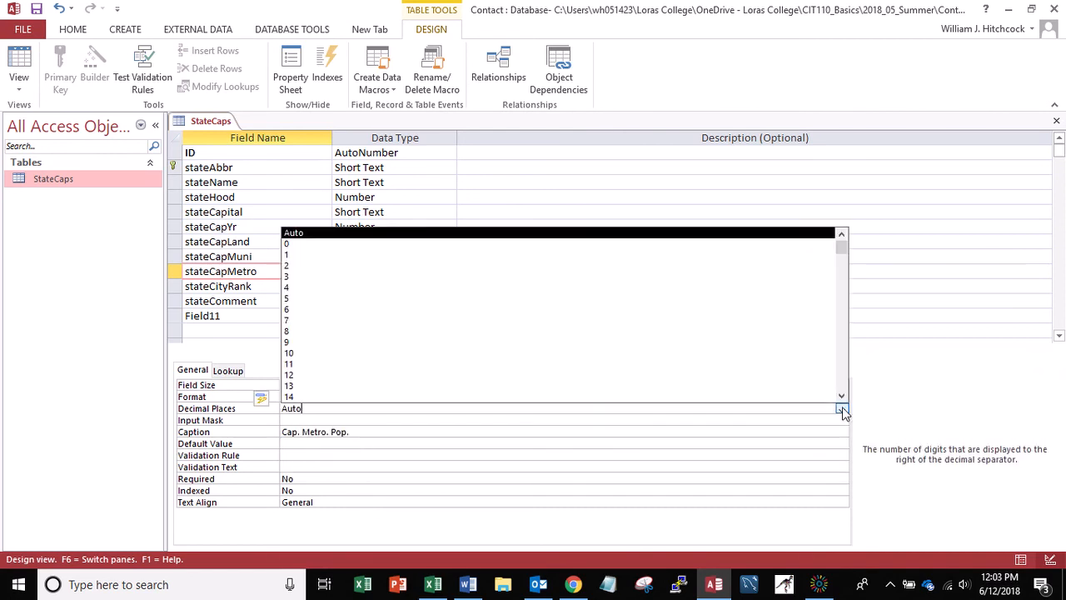
left_click(288, 244)
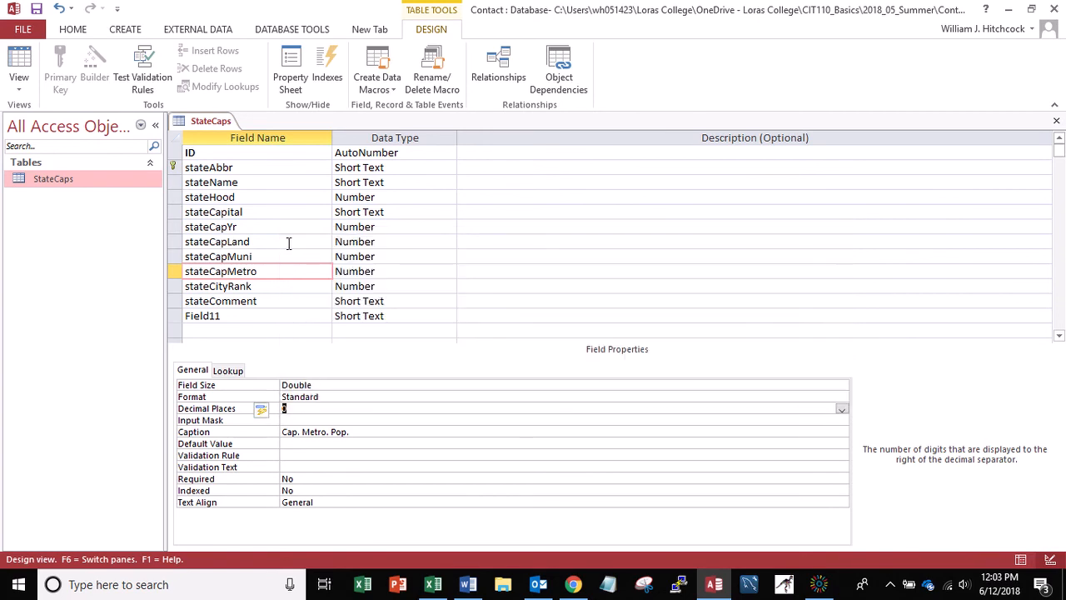
- Set the stateCityRank field's caption to City Rank and the stateComment field's caption to Comment
left_click(246, 286)
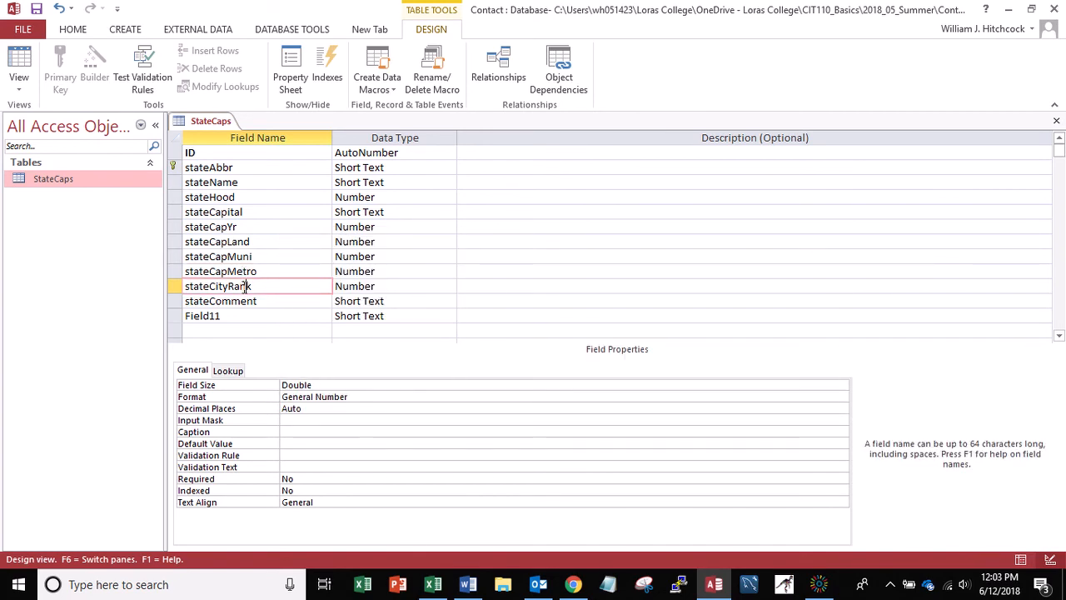
left_click(306, 431)
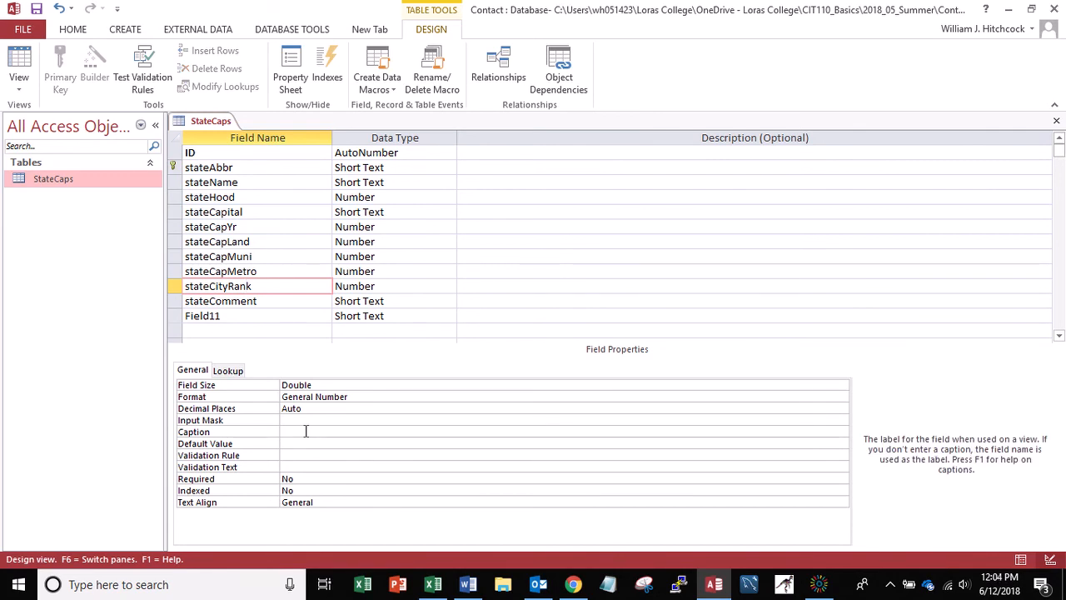
type("City Rank")
left_click(271, 303)
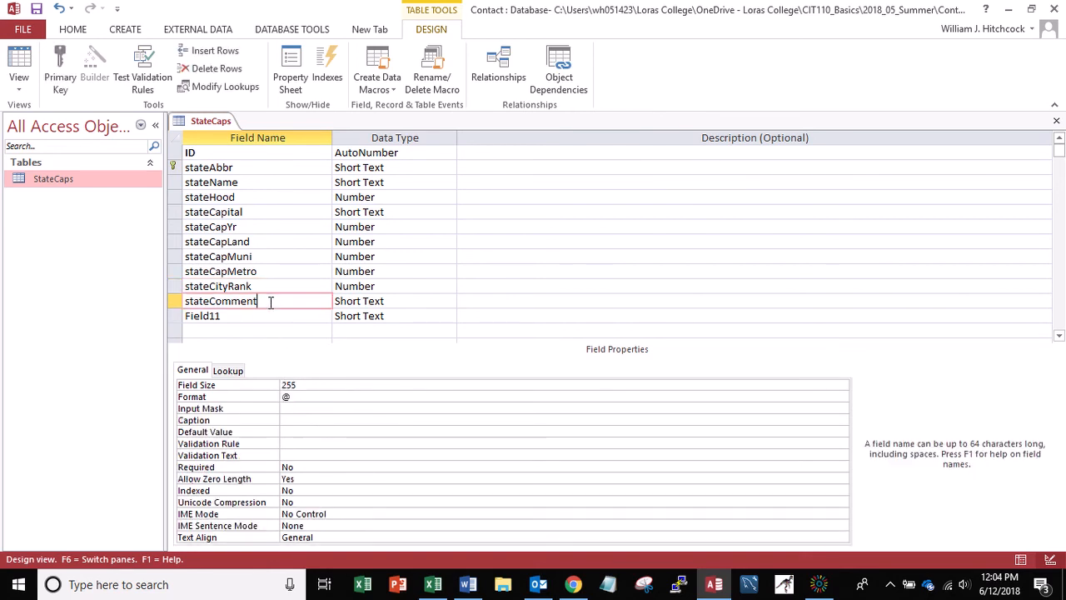
left_click(299, 419)
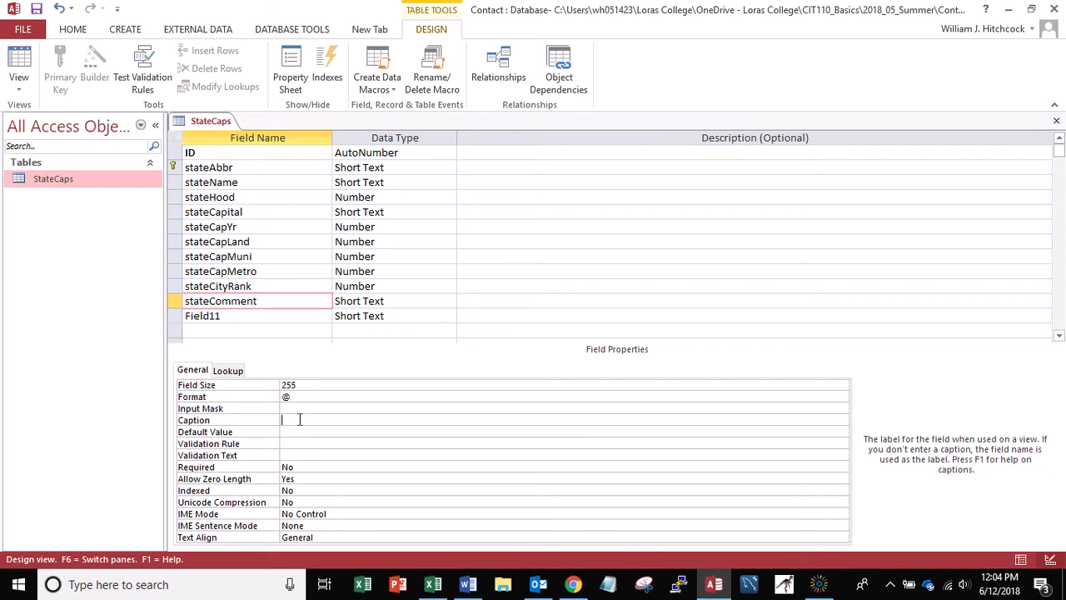
type("Comment")
- Permanently delete the unused Field11 field from the StateCaps table
left_click(174, 317)
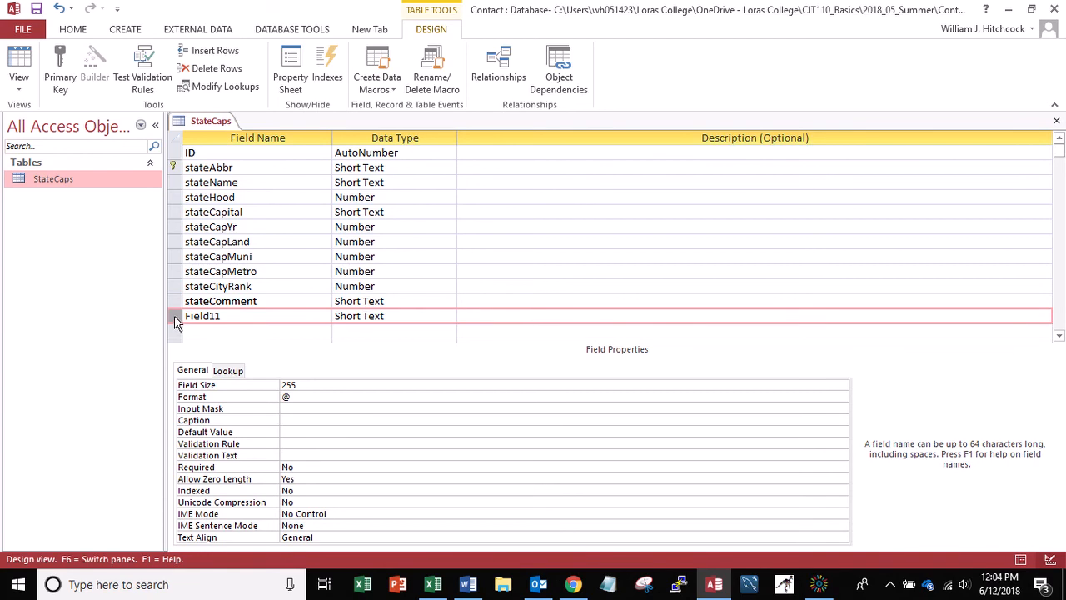
right_click(174, 317)
left_click(215, 421)
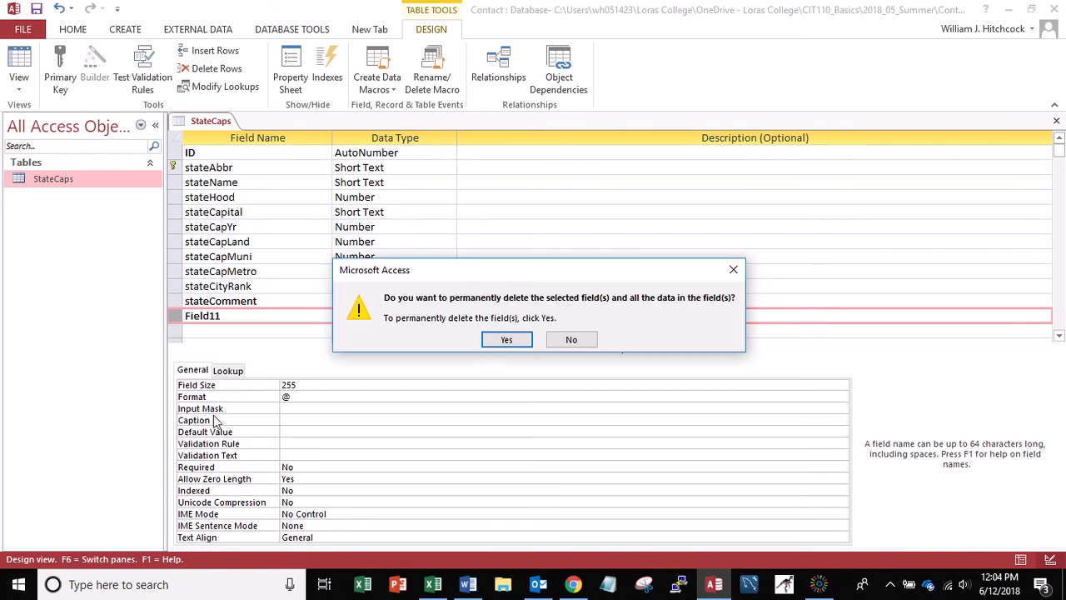
left_click(503, 339)
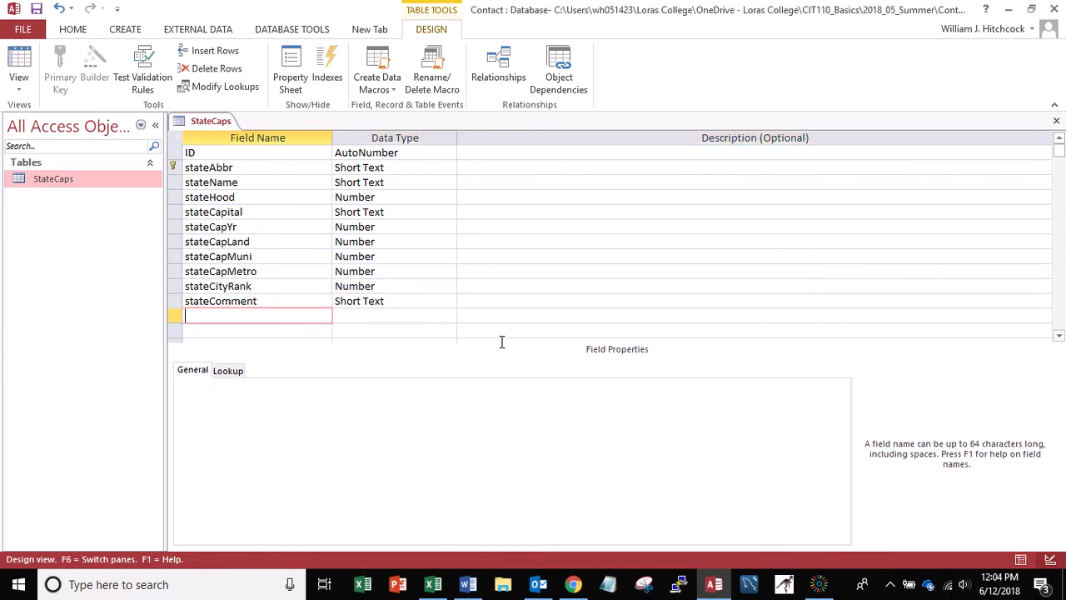
- Try to save the StateCaps table design and switch to Datasheet View, accepting the shortened field sizes
left_click(193, 182)
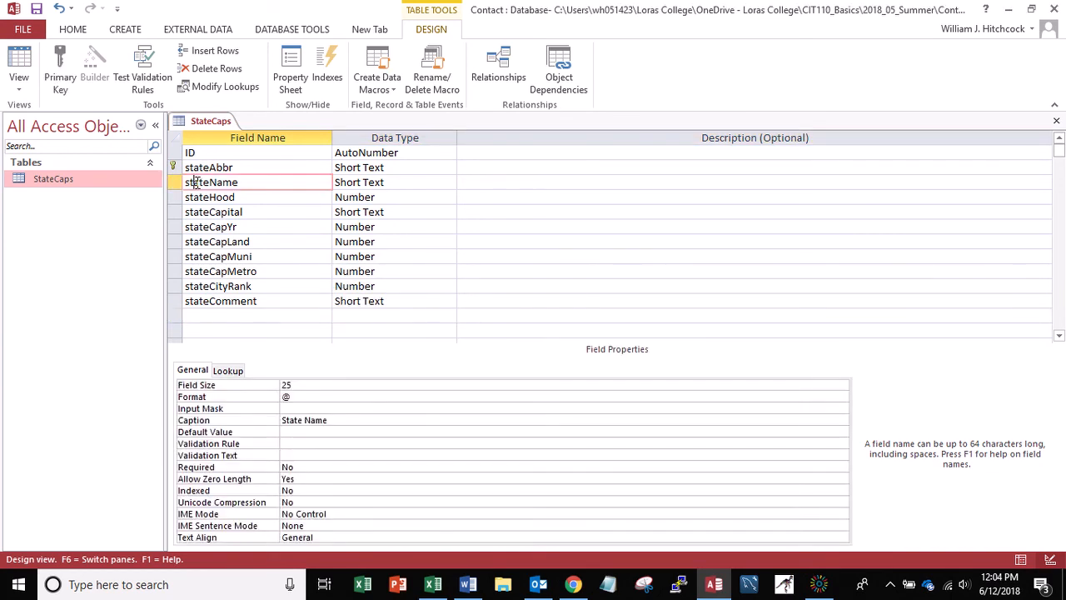
left_click(28, 85)
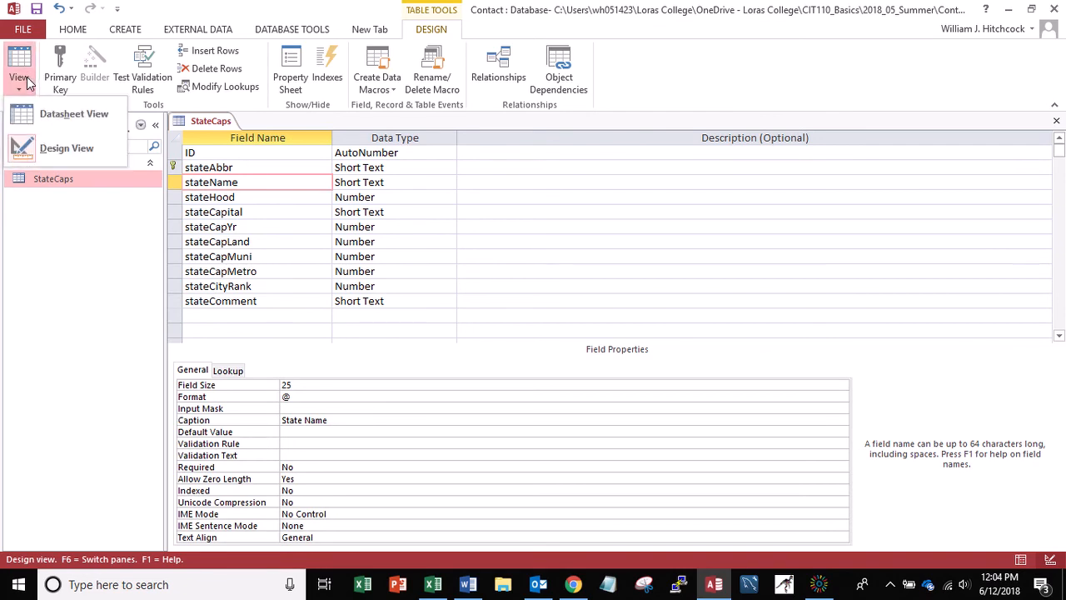
left_click(45, 111)
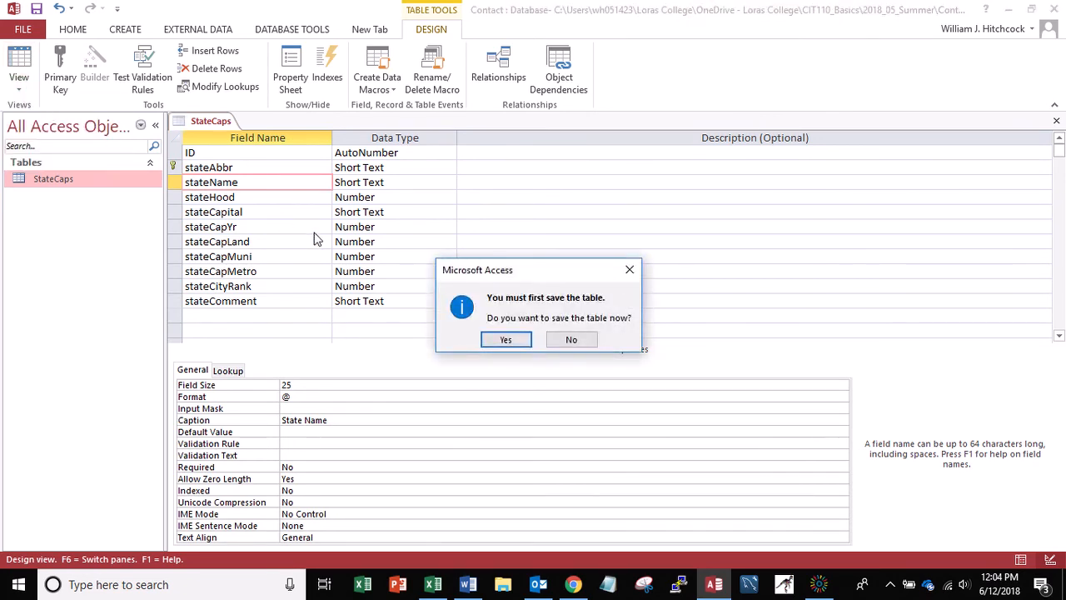
left_click(508, 340)
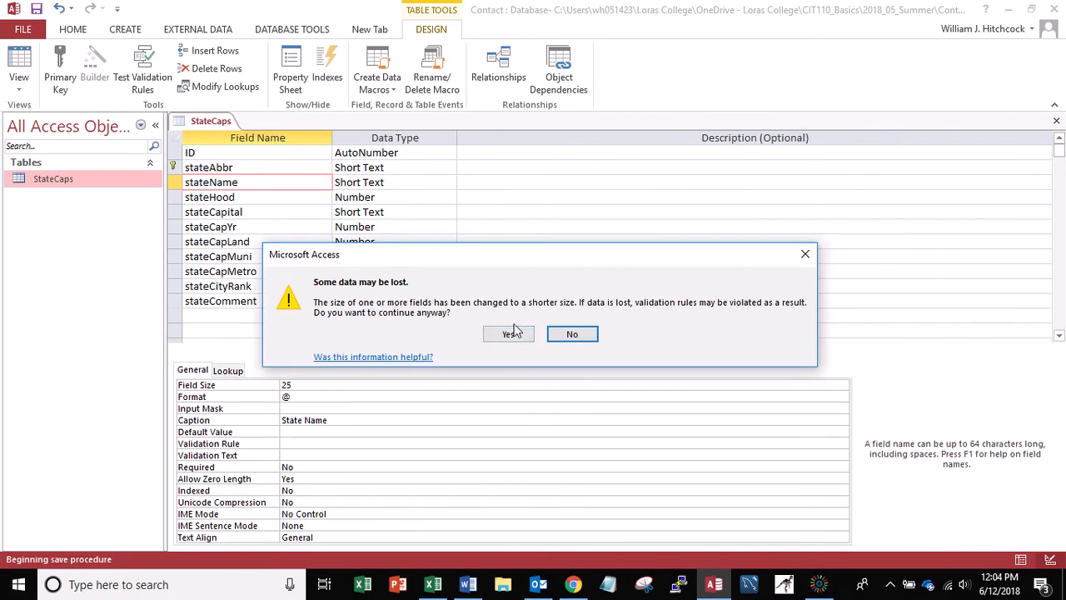
left_click(511, 336)
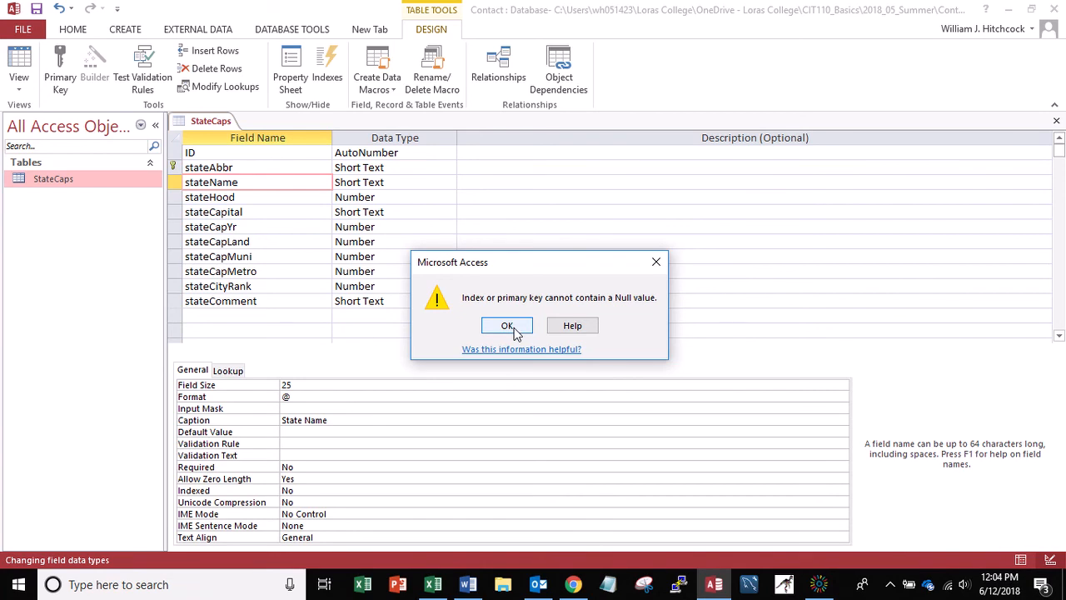
left_click(514, 330)
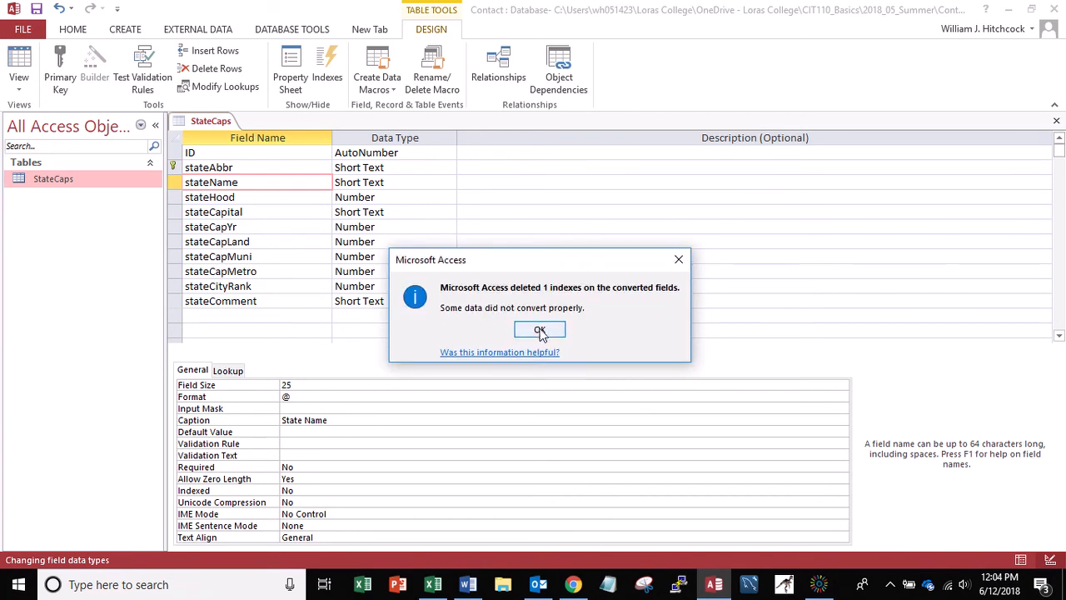
left_click(540, 331)
left_click(508, 327)
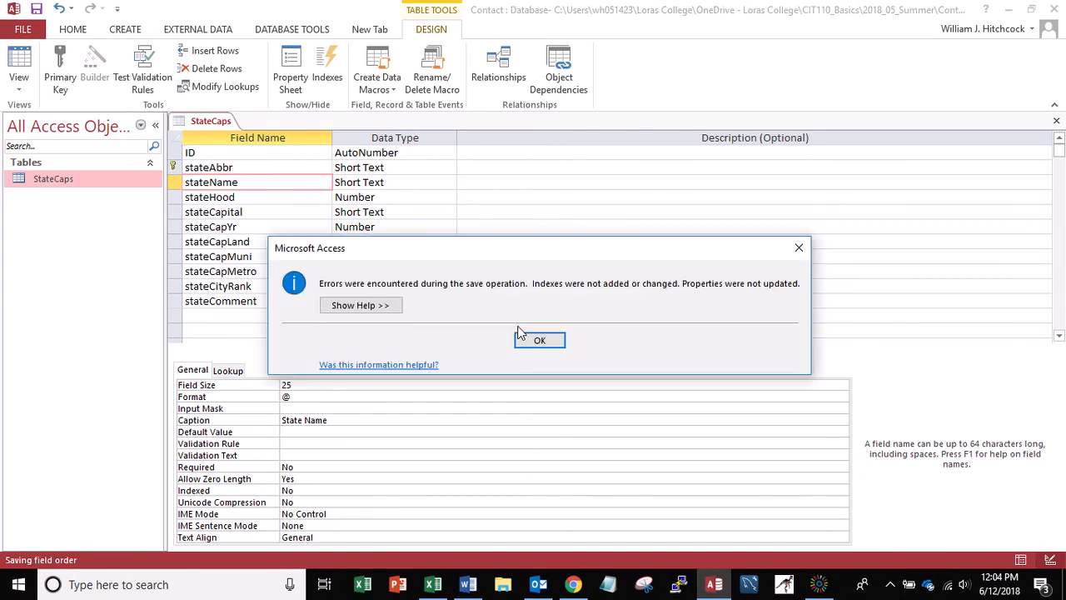
left_click(538, 342)
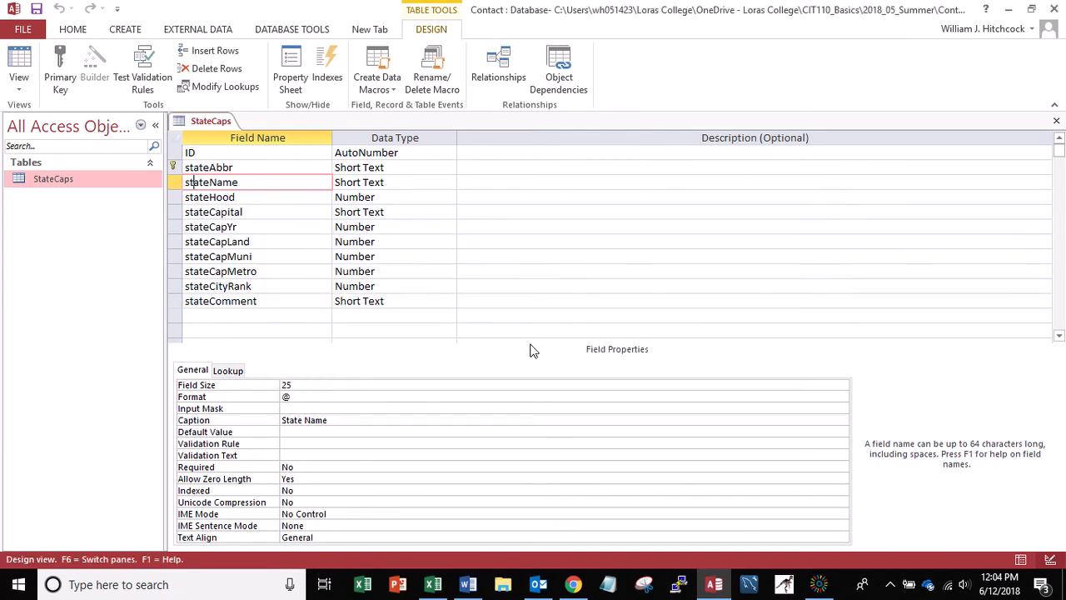
- Remove the primary key from the stateAbbr field, then save the StateCaps table and show it in Datasheet View
left_click(172, 167)
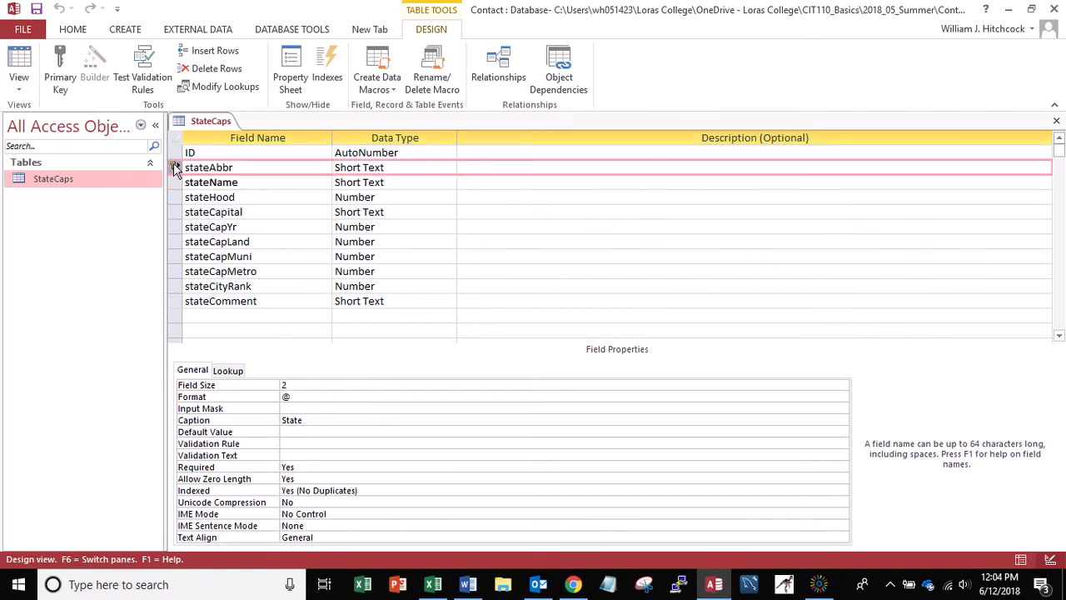
left_click(60, 74)
left_click(18, 62)
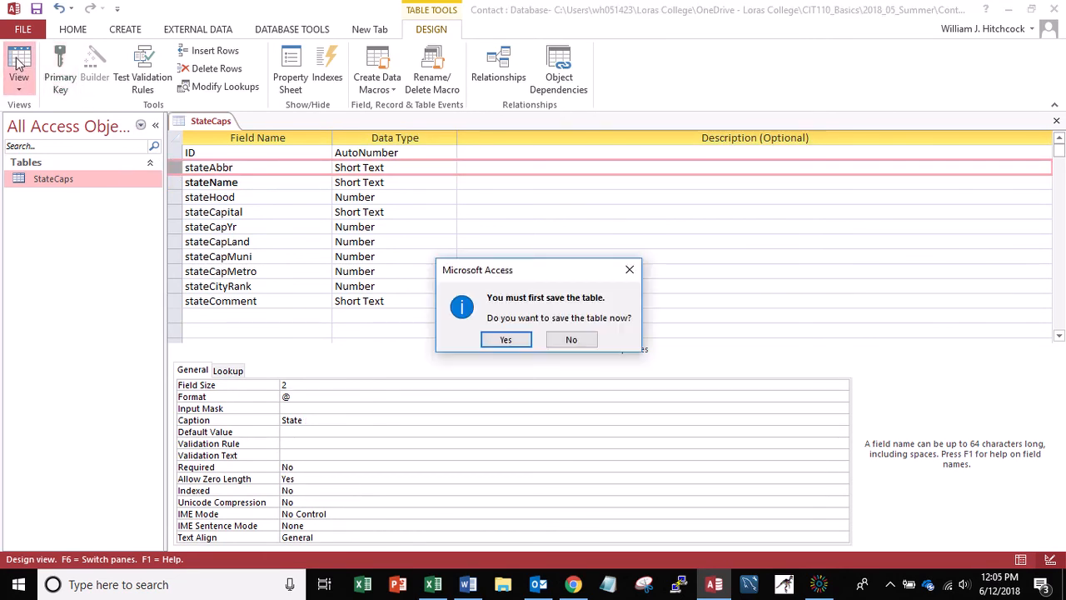
left_click(506, 339)
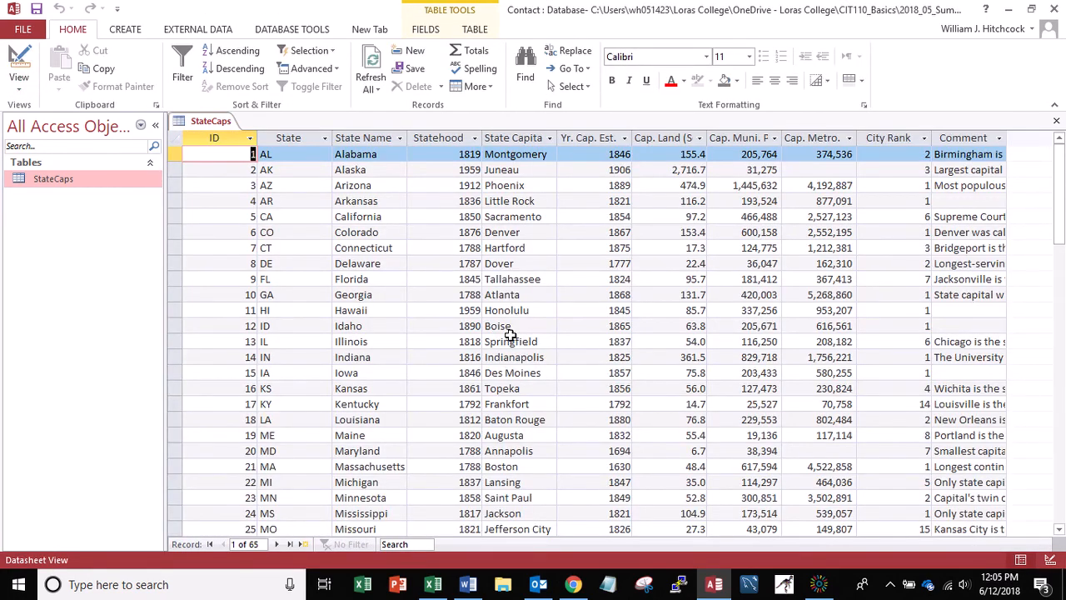
- Examine the State column down to the end of the table for records without a value
key("Tab")
key("Tab")
key("shift+Tab")
key("Down")
key("Down")
key("Down")
key("Down")
key("Down")
key("Down")
key("Down")
key("Down")
key("Down")
key("Down")
key("Down")
key("Down")
key("Down")
key("Down")
key("Down")
key("Down")
key("Down")
key("Down")
key("Down")
key("Down")
key("Down")
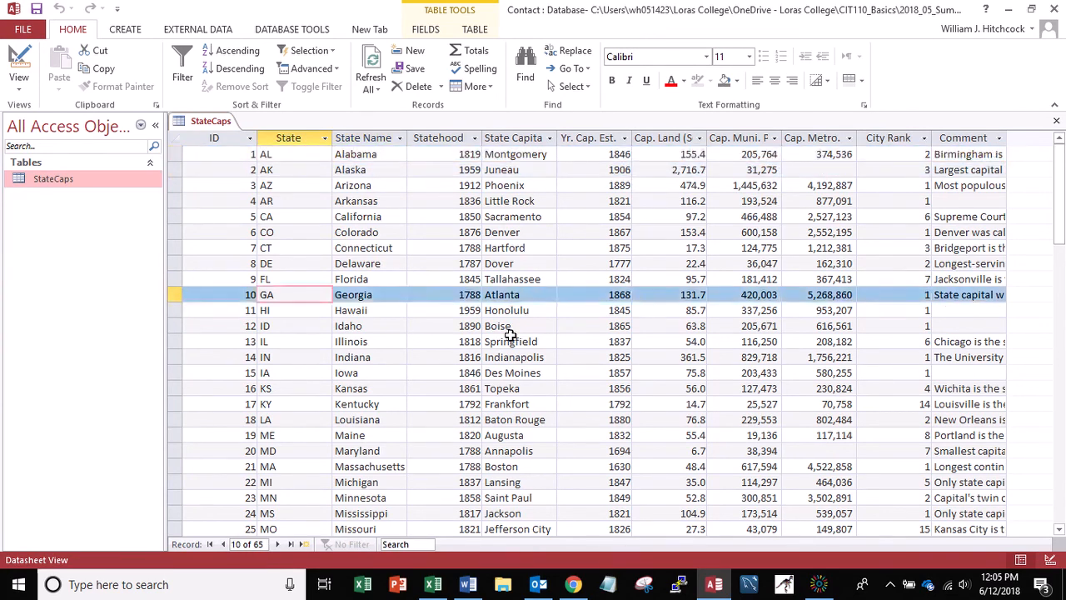
key("Down")
key("Down")
key("Down")
key("Down")
key("Down")
key("Down")
key("Down")
key("Down")
key("Down")
key("Down")
key("Down")
key("Down")
key("Down")
key("Down")
key("Down")
key("Down")
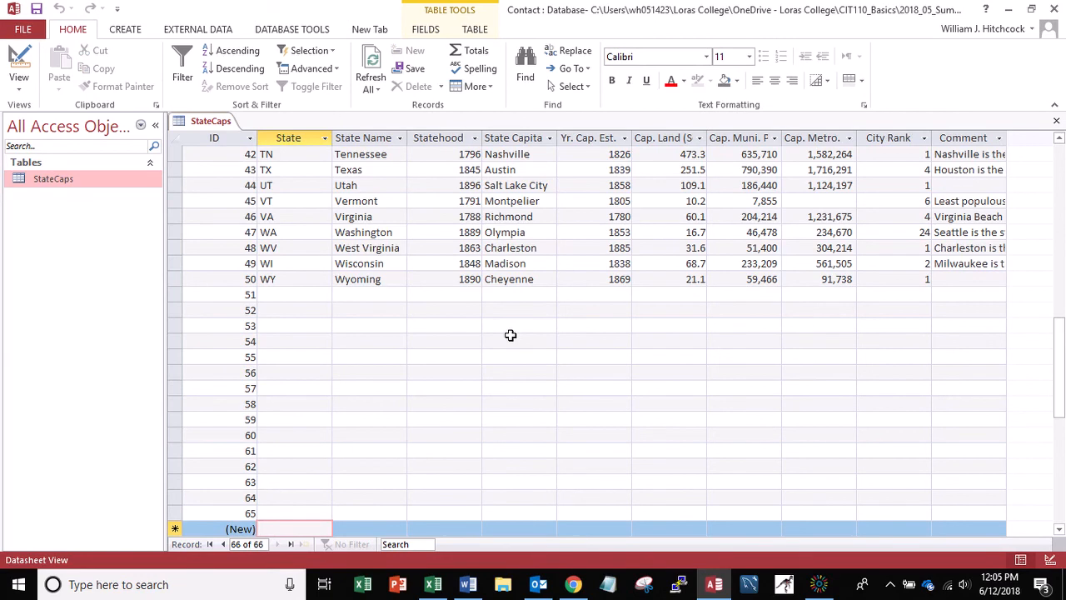
- Permanently delete the blank records with IDs 51 through 65 from the StateCaps table
left_click(172, 294)
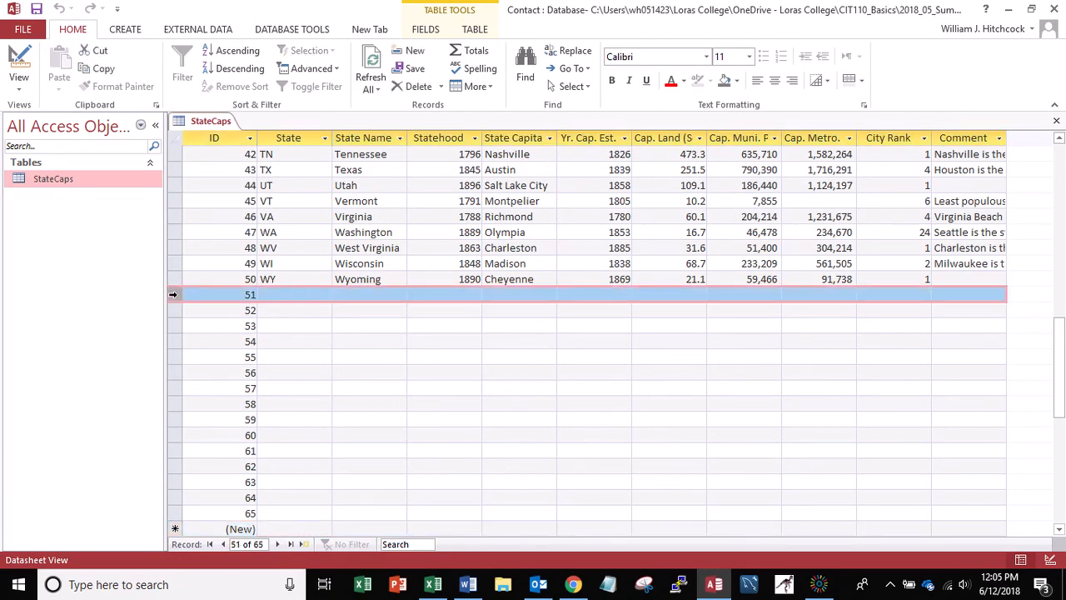
key("shift+Down")
key("shift+Down")
key("shift+Down")
key("shift+Down")
key("shift+Down")
key("shift+Down")
key("shift+Down")
key("shift+Down")
key("shift+Down")
key("shift+Down")
key("shift+Down")
key("shift+Down")
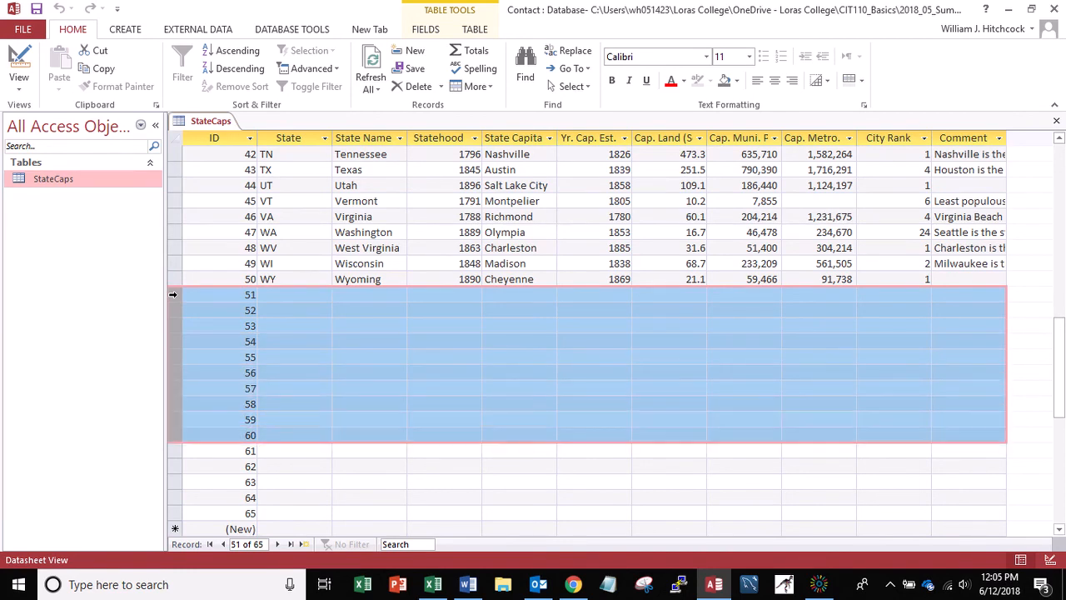
key("shift+Down")
key("shift+Down")
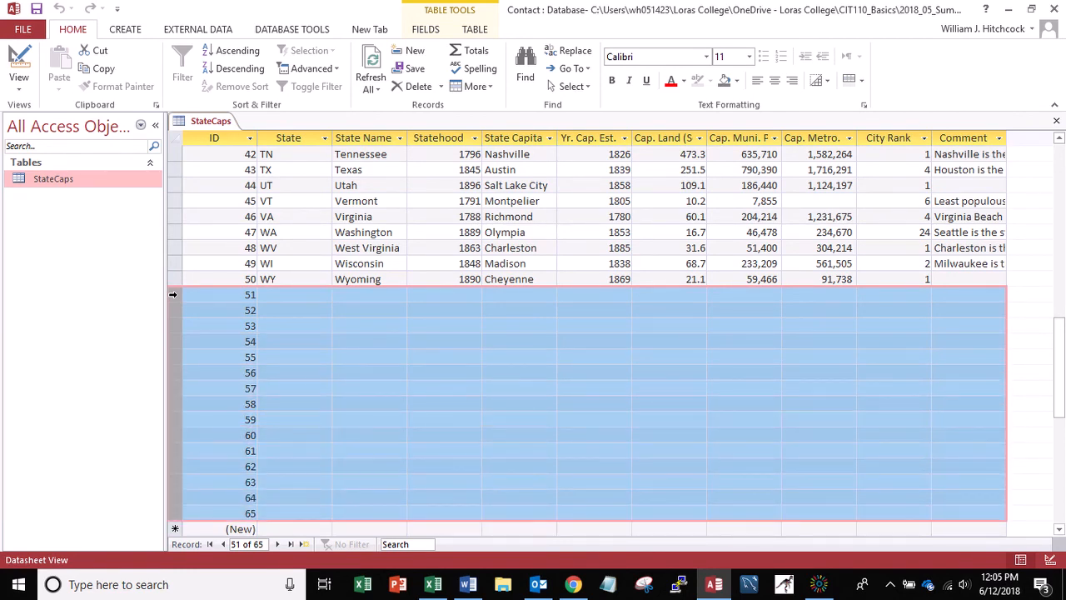
key("Delete")
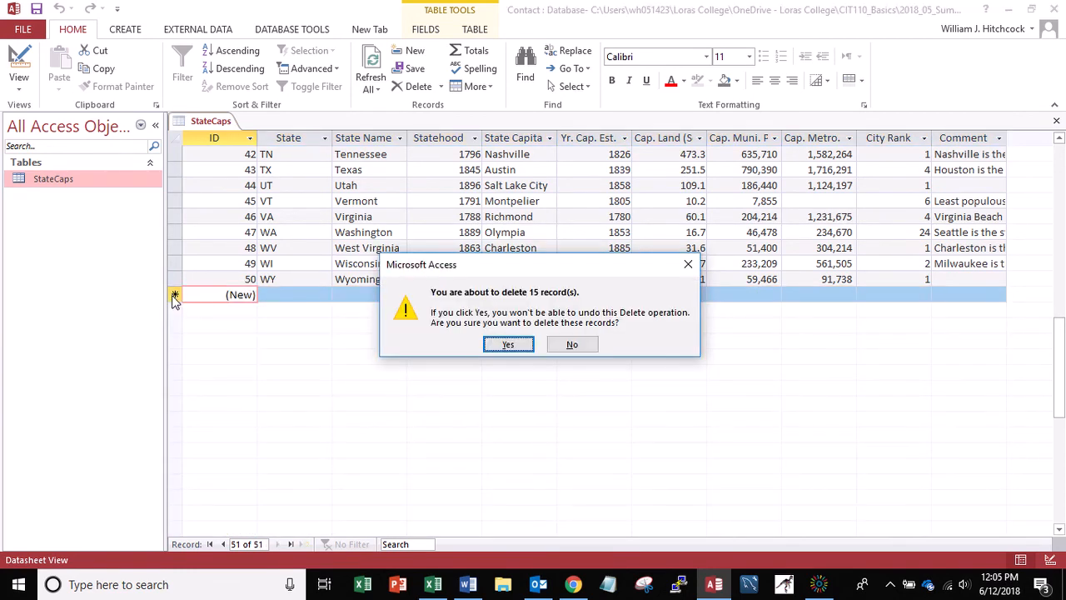
left_click(508, 344)
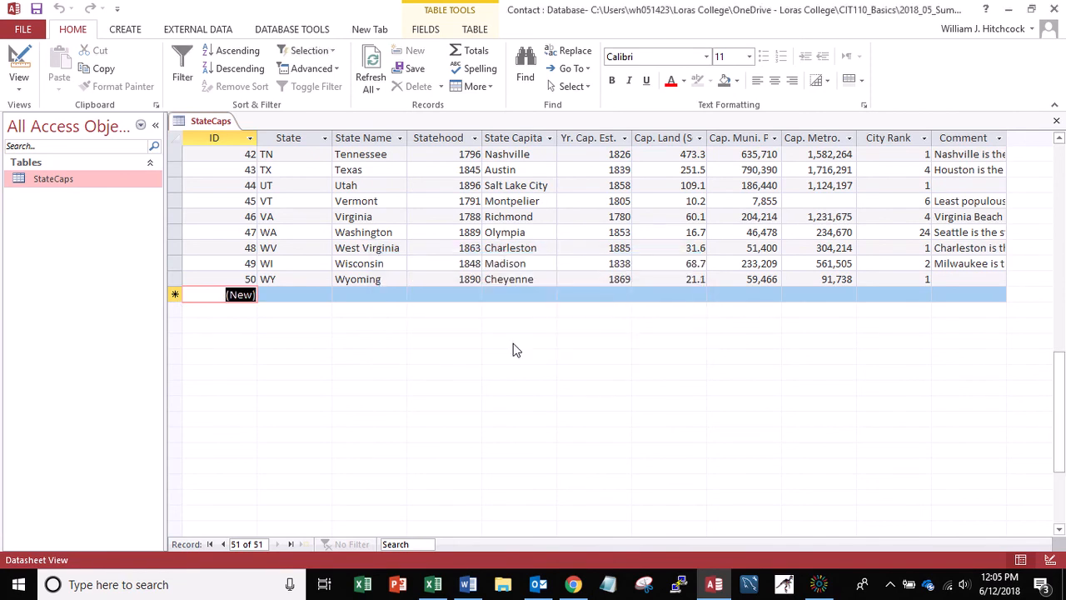
- Fit the State through City Rank columns to their contents and close the StateCaps table with its layout changes saved
key("ctrl+Home")
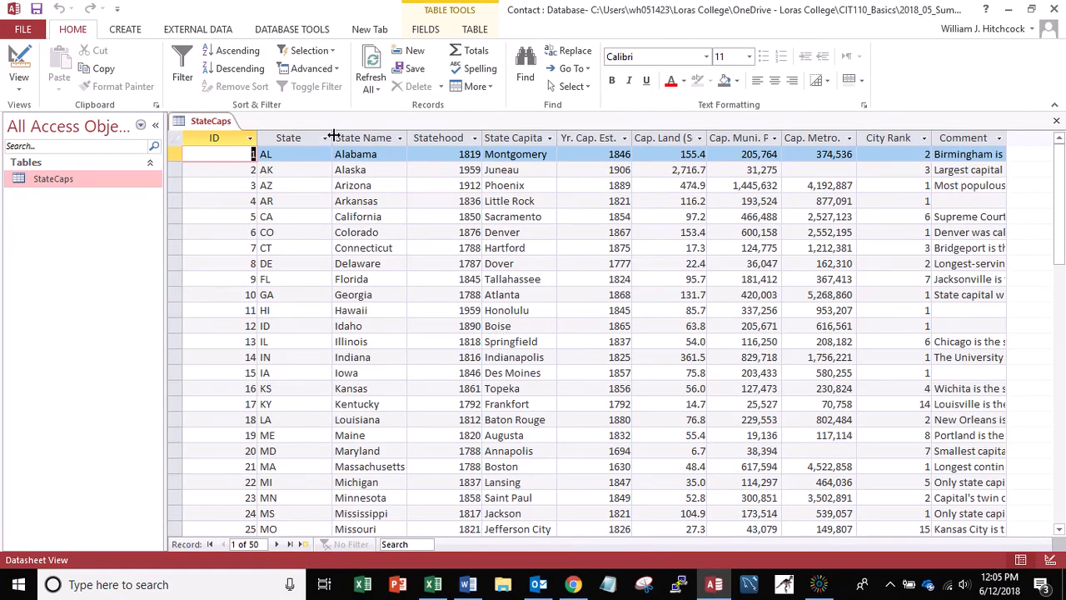
double_click(331, 137)
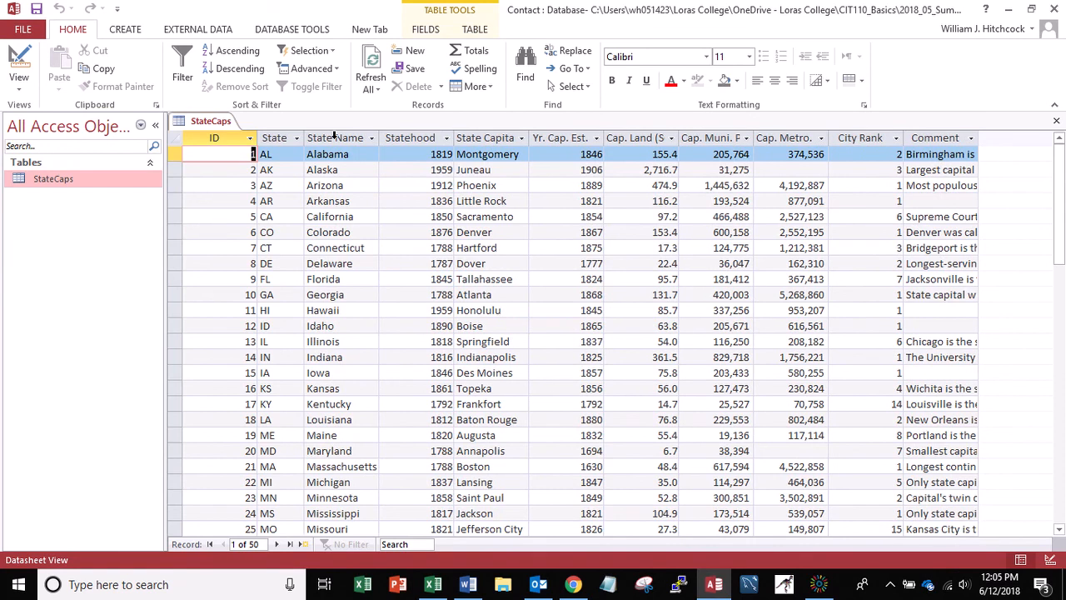
double_click(378, 137)
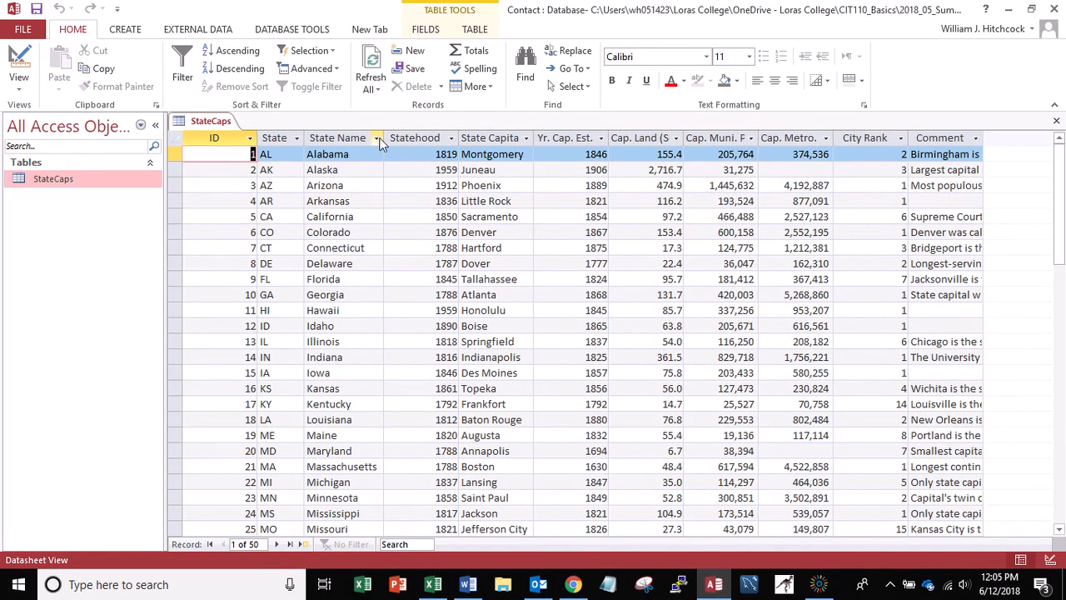
double_click(456, 138)
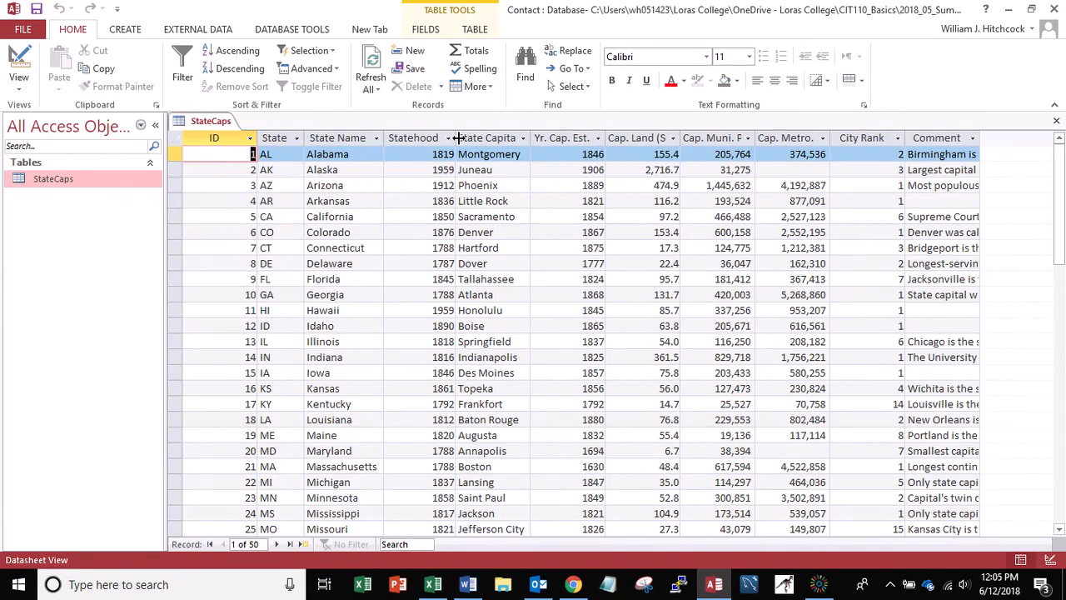
double_click(530, 138)
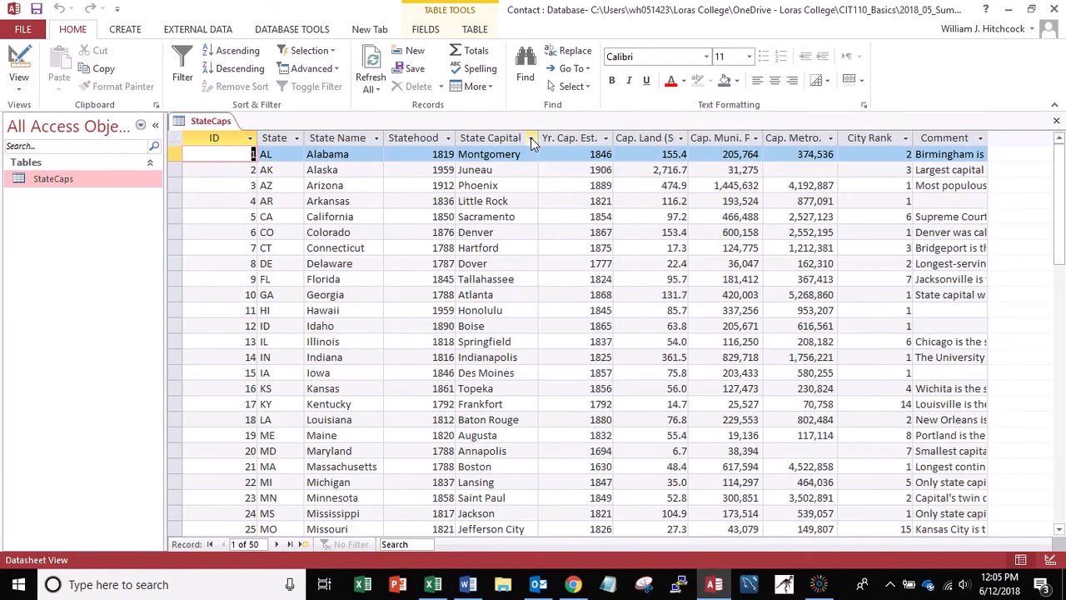
double_click(613, 139)
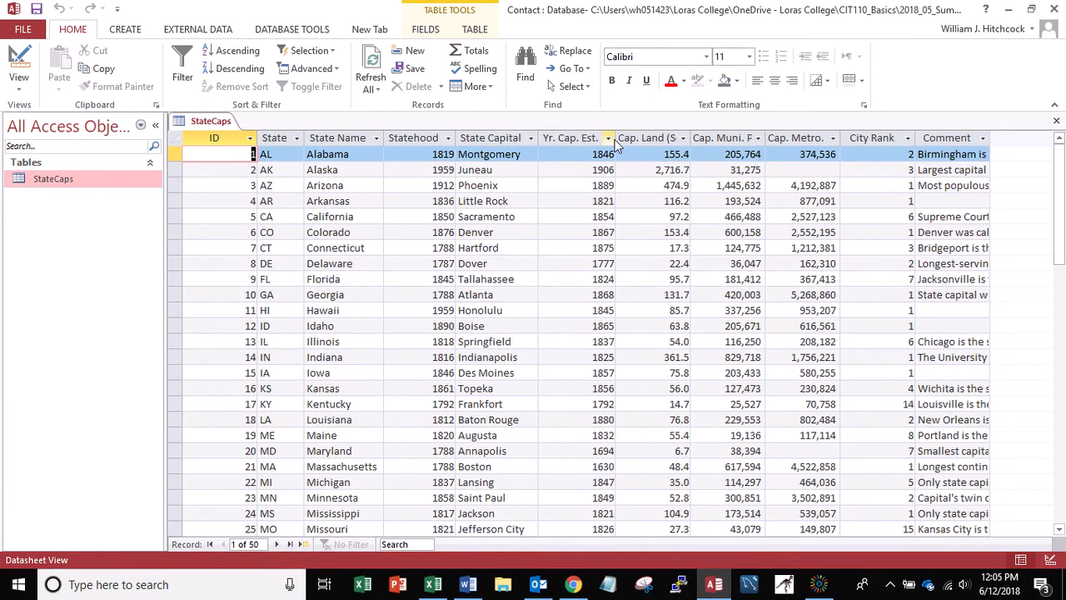
double_click(690, 138)
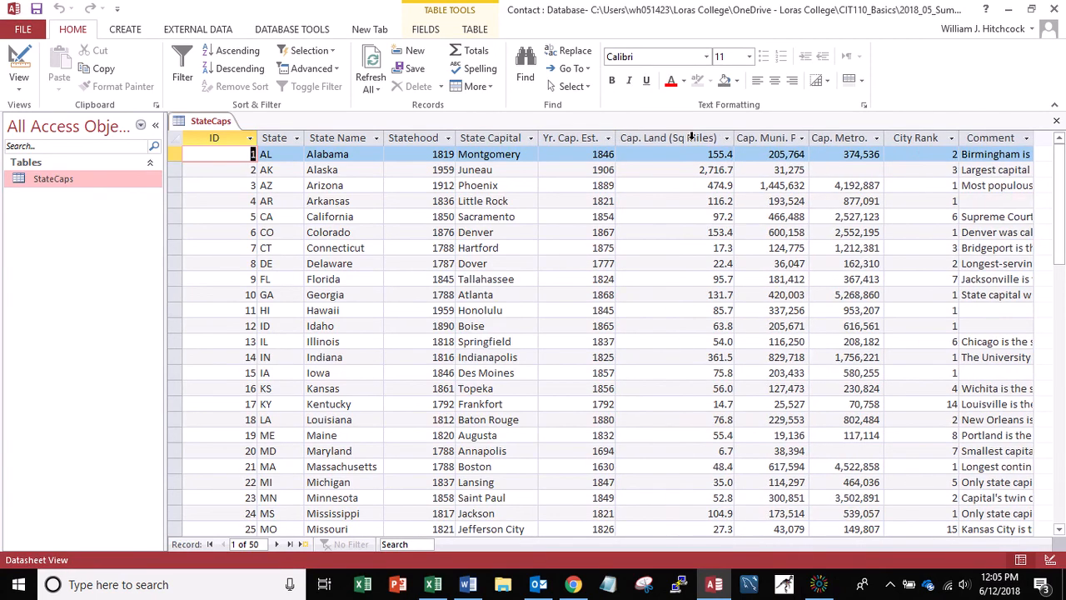
double_click(812, 138)
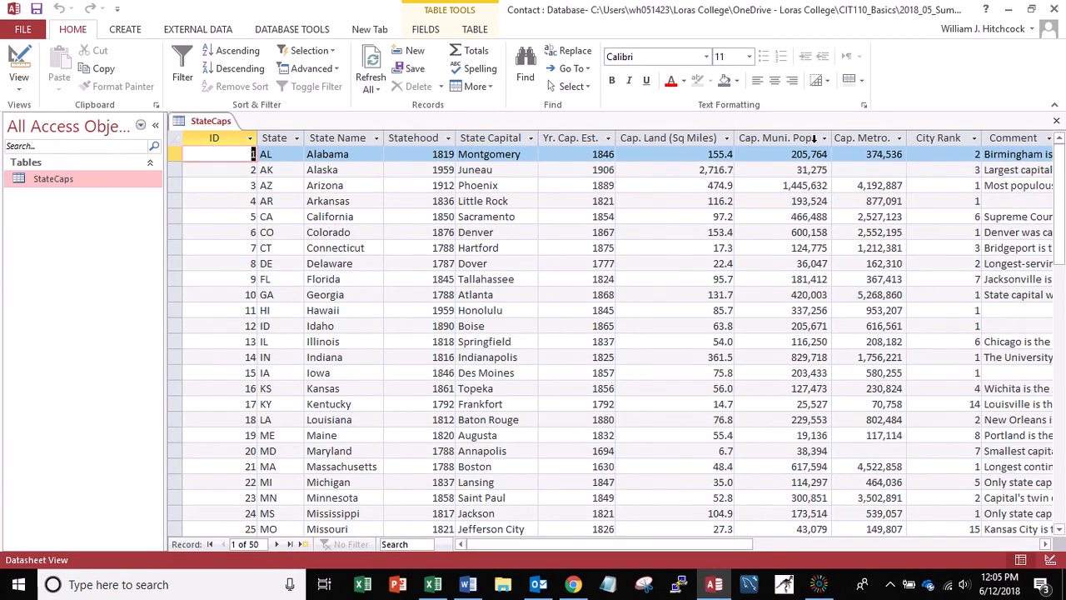
double_click(905, 138)
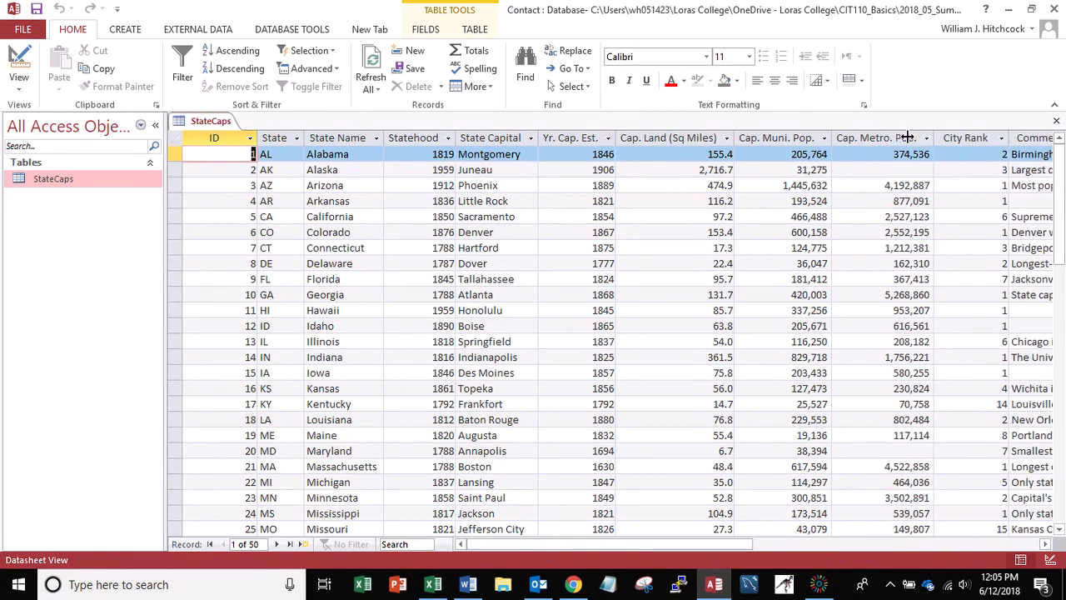
double_click(1009, 138)
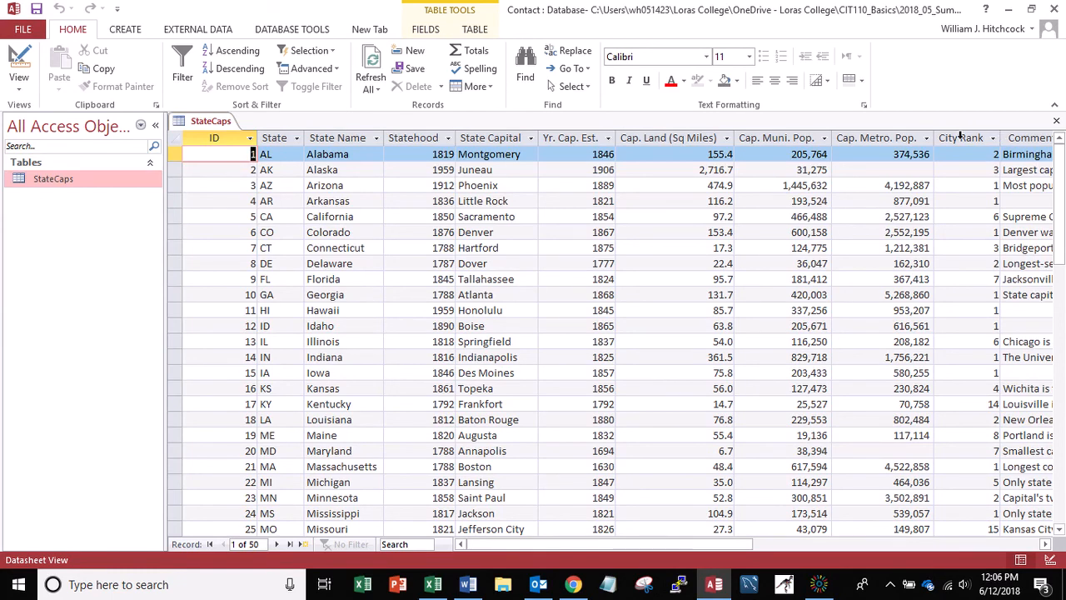
left_click(1058, 123)
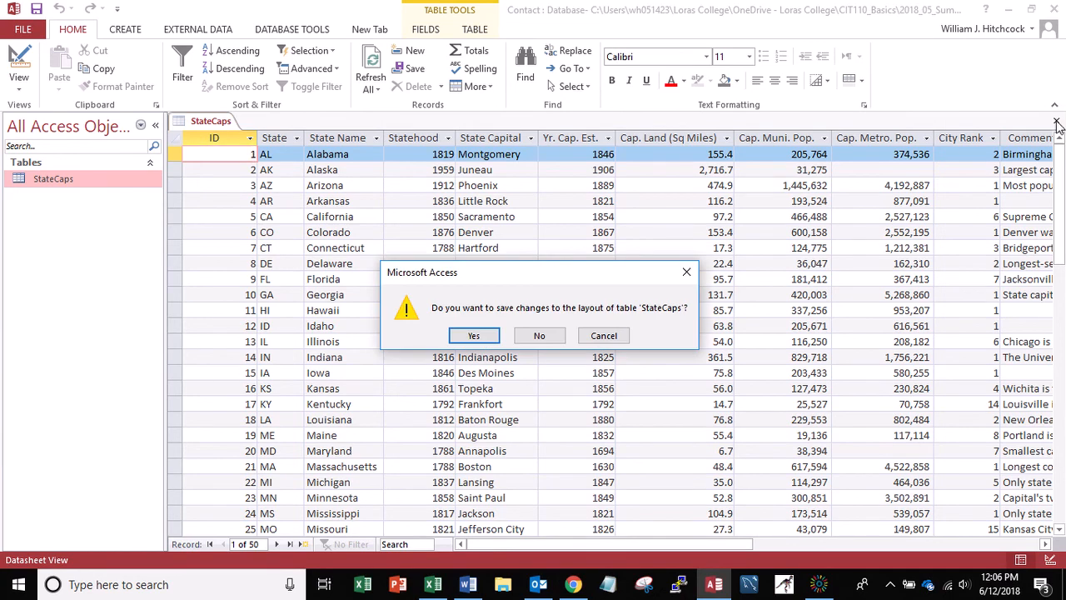
left_click(489, 341)
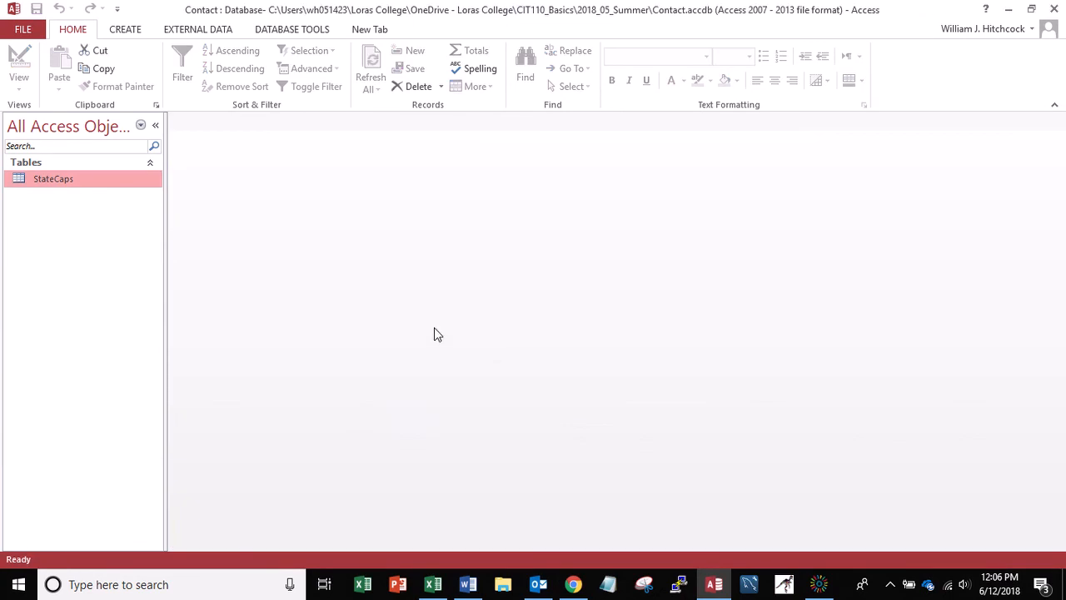
- Reopen the StateCaps table in Design View and permanently delete its ID field
double_click(50, 181)
left_click(19, 91)
left_click(46, 147)
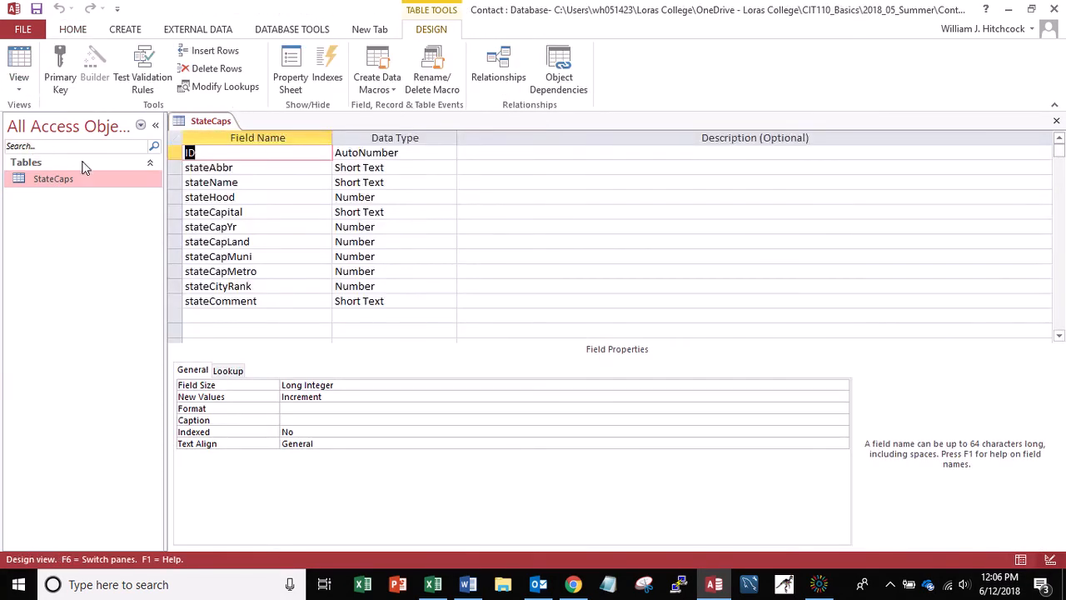
left_click(177, 152)
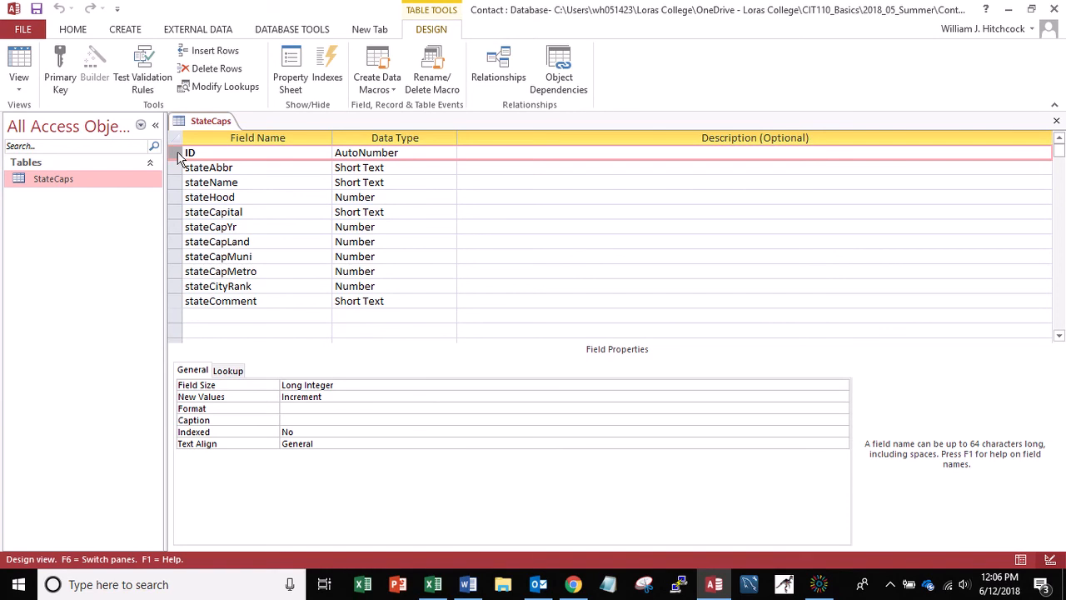
right_click(179, 154)
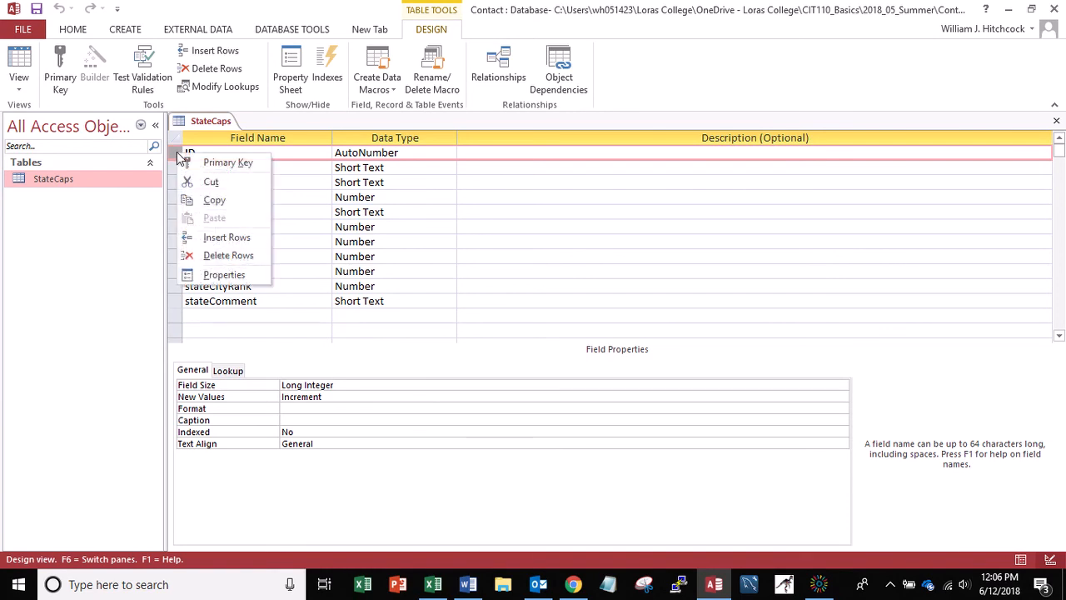
left_click(233, 257)
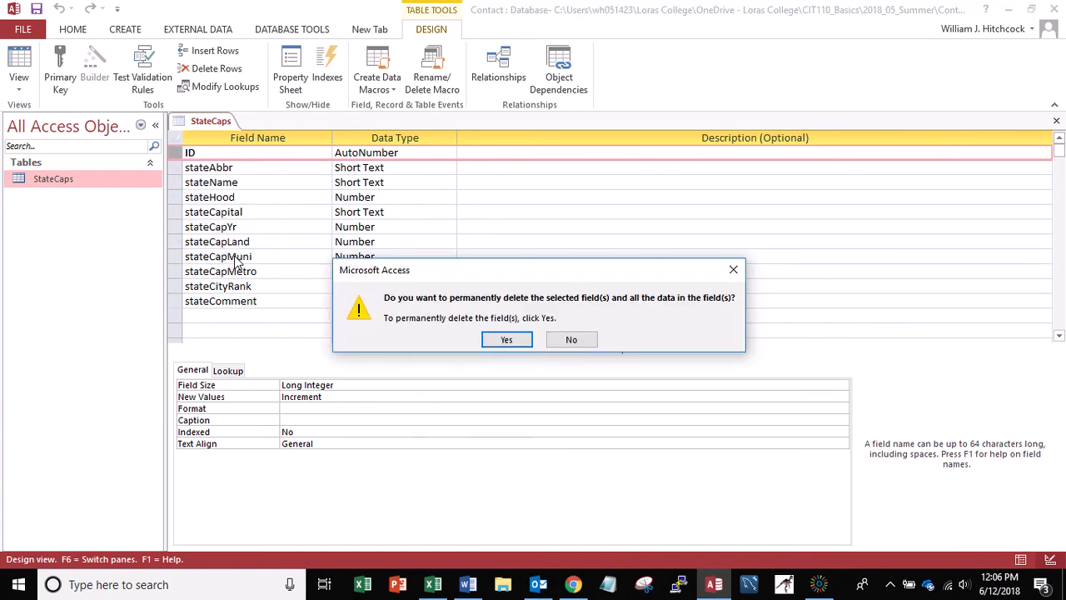
left_click(502, 340)
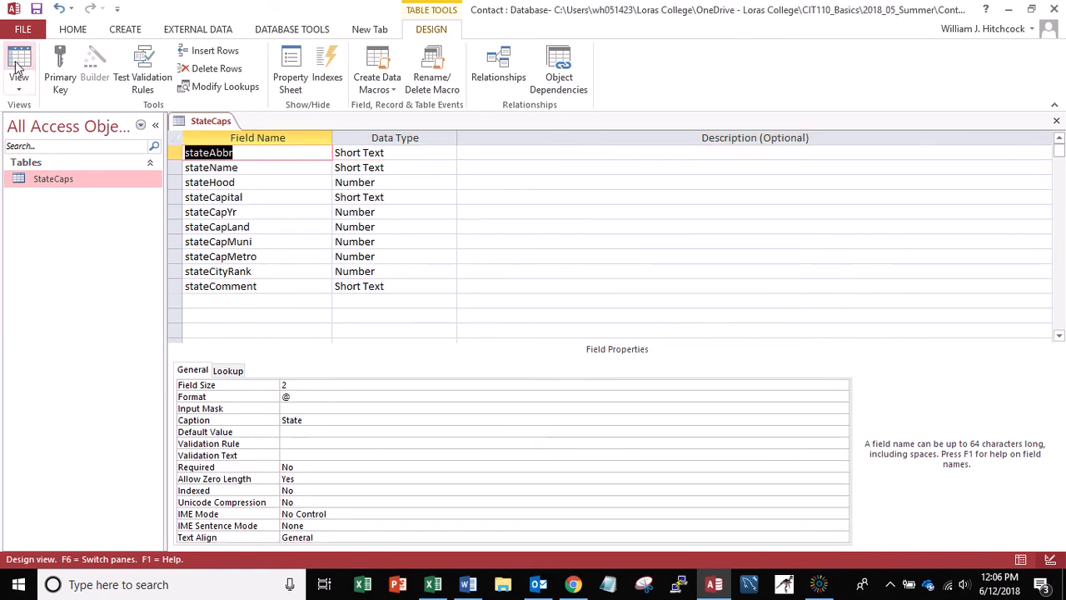
- Save the StateCaps design changes and display the table in Datasheet View
left_click(17, 68)
left_click(505, 339)
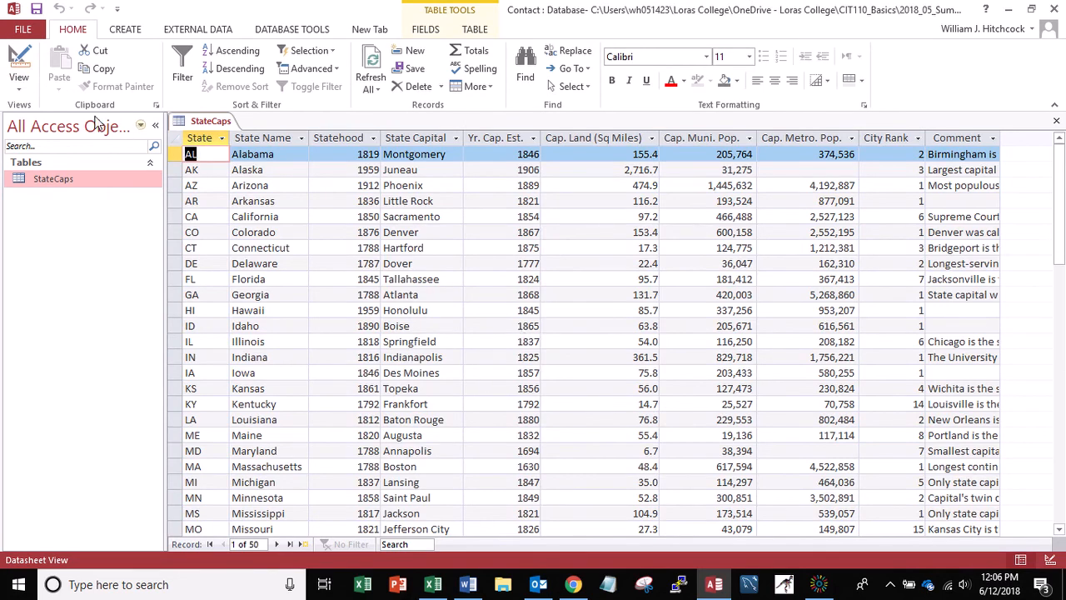
- Make stateAbbr the primary key of StateCaps in Design View, save the table and show it in Datasheet View
left_click(27, 86)
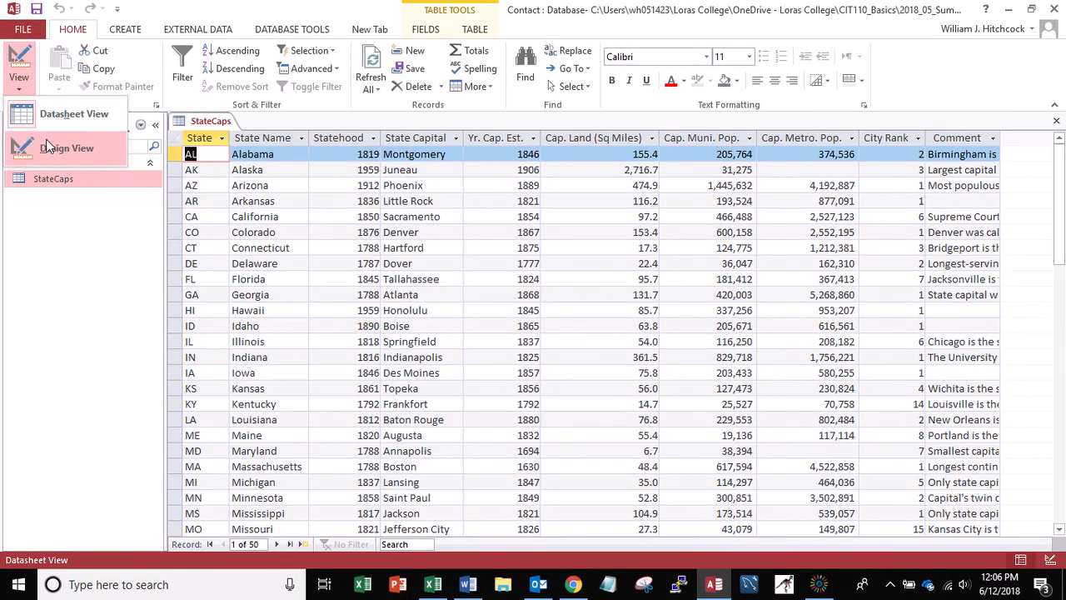
left_click(46, 141)
left_click(178, 152)
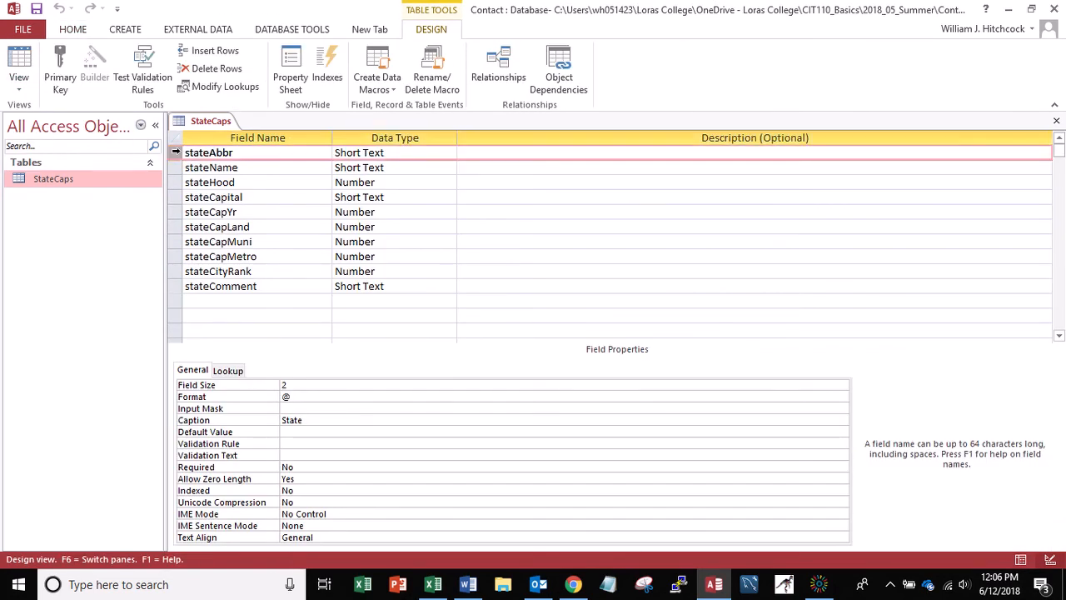
left_click(71, 81)
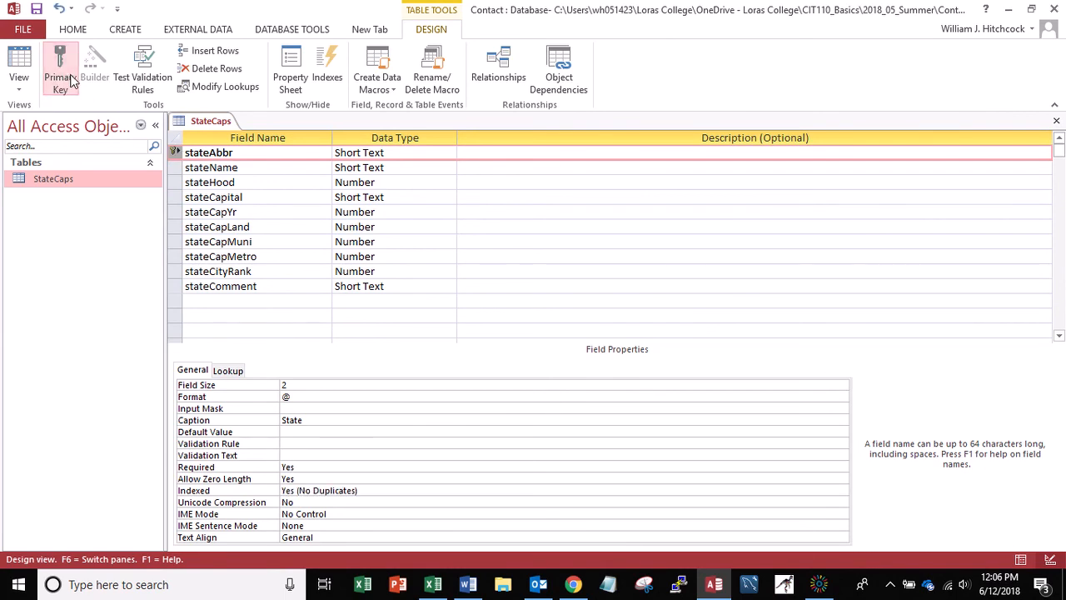
left_click(23, 83)
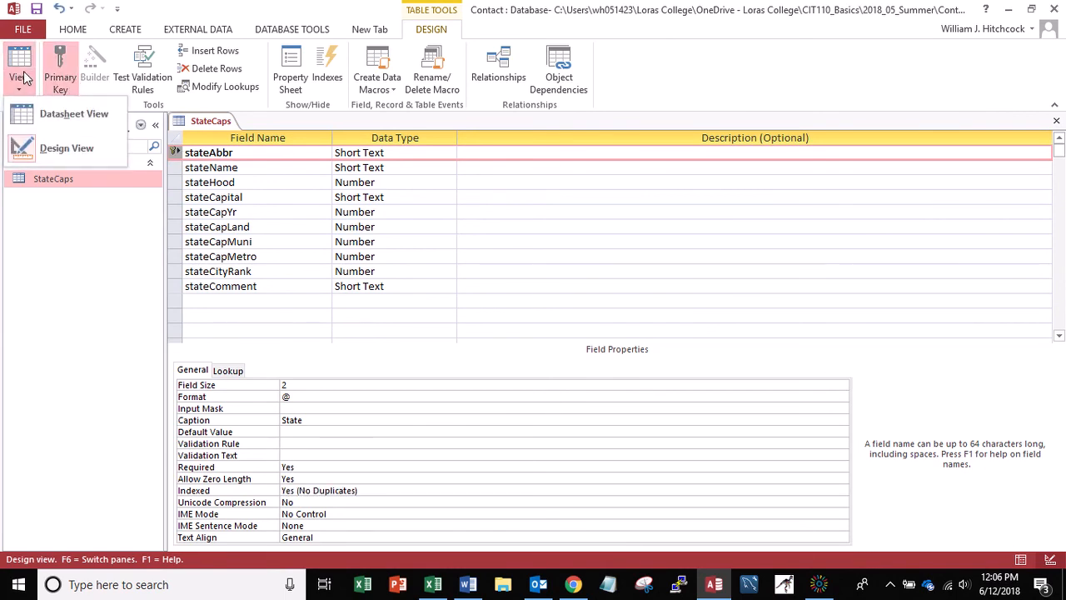
left_click(47, 121)
left_click(518, 341)
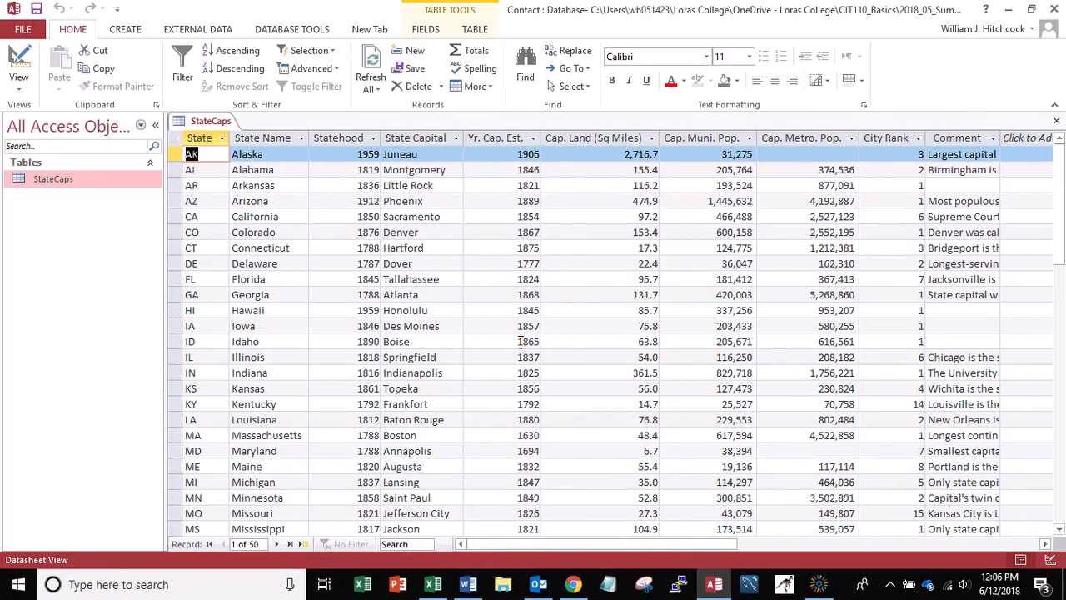
- Examine the order of the records by State abbreviation down to New York, and return to the first record
key("Down")
key("Down")
key("Down")
key("Down")
key("Down")
key("Down")
key("Down")
key("Down")
key("Down")
key("Down")
key("Down")
key("Down")
key("Down")
key("Down")
key("Down")
key("Down")
key("Down")
key("Down")
key("Down")
key("Down")
key("Down")
key("Down")
key("Down")
key("Down")
key("Down")
key("Down")
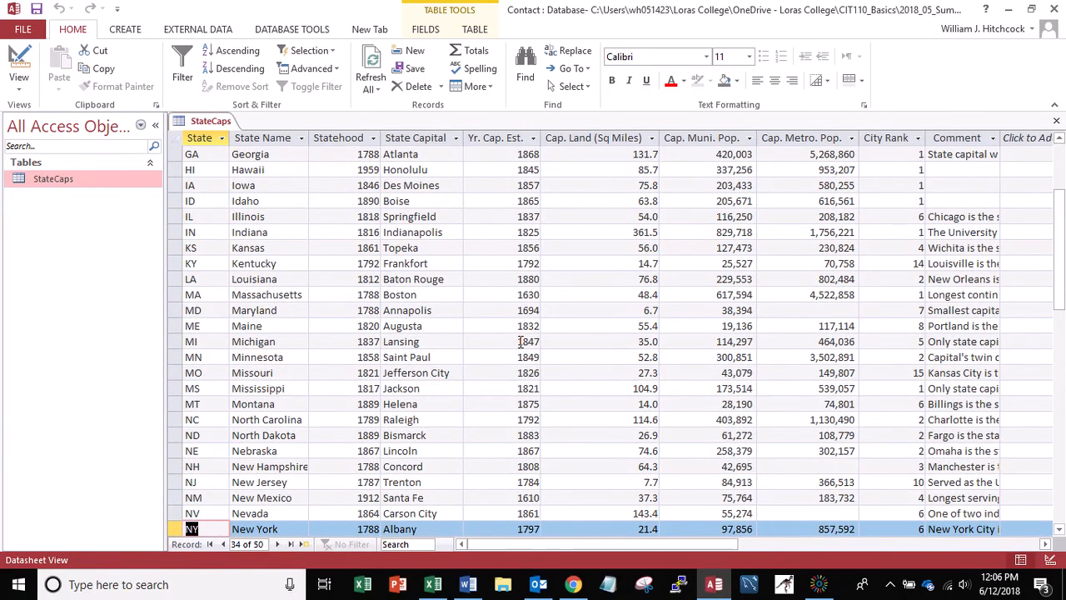
key("ctrl+Home")
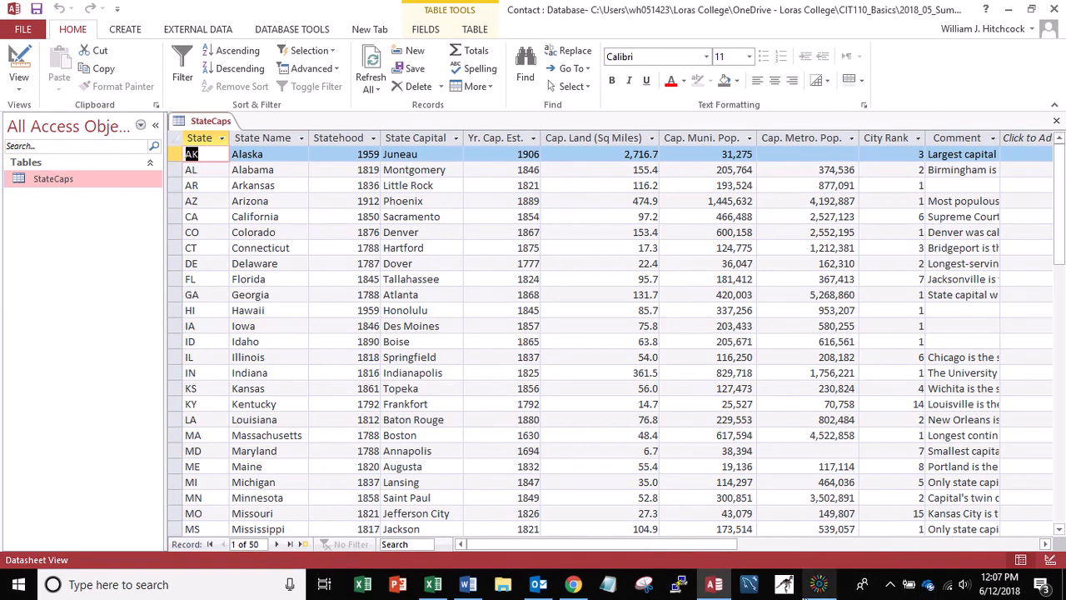
left_click(816, 590)
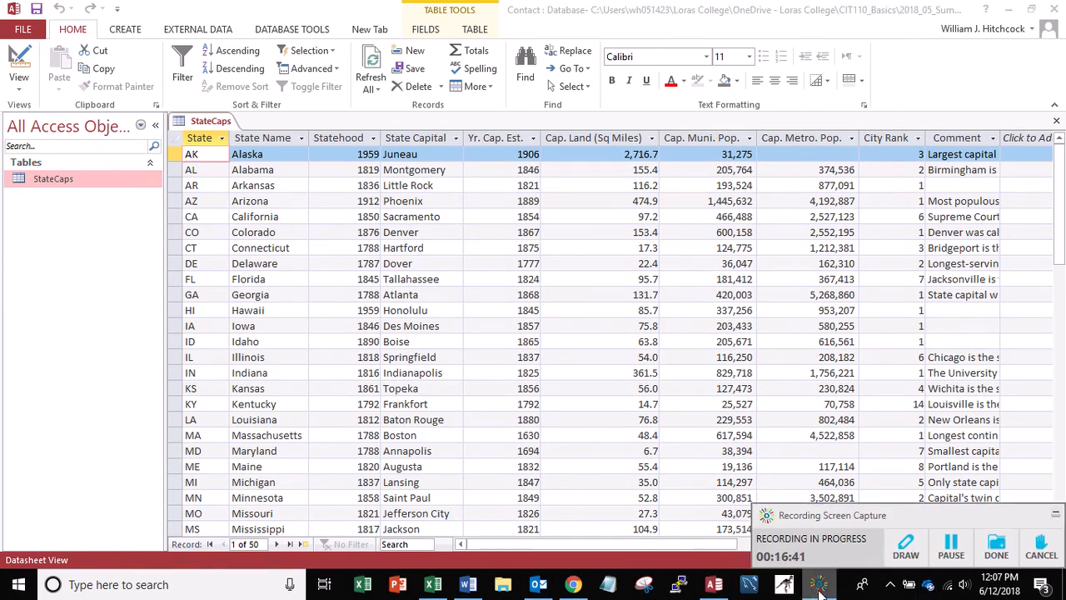